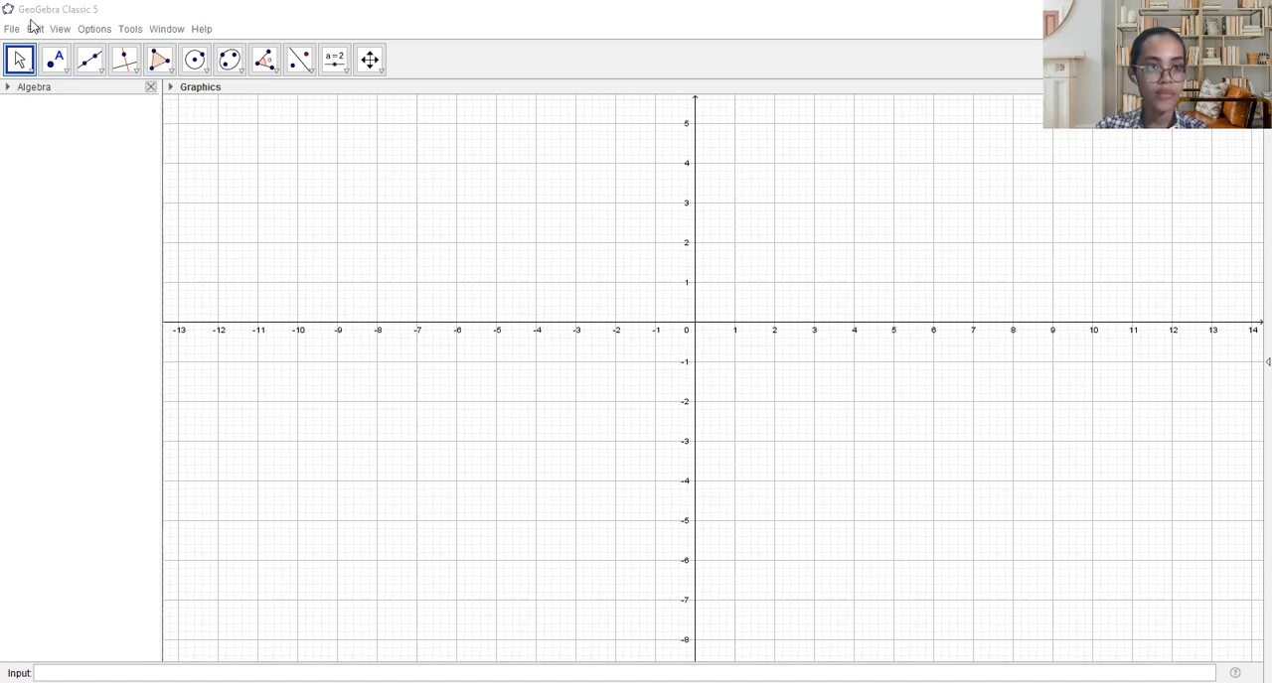
- Review the available file, view, labeling and font, tool customization, and help commands
click(9, 30)
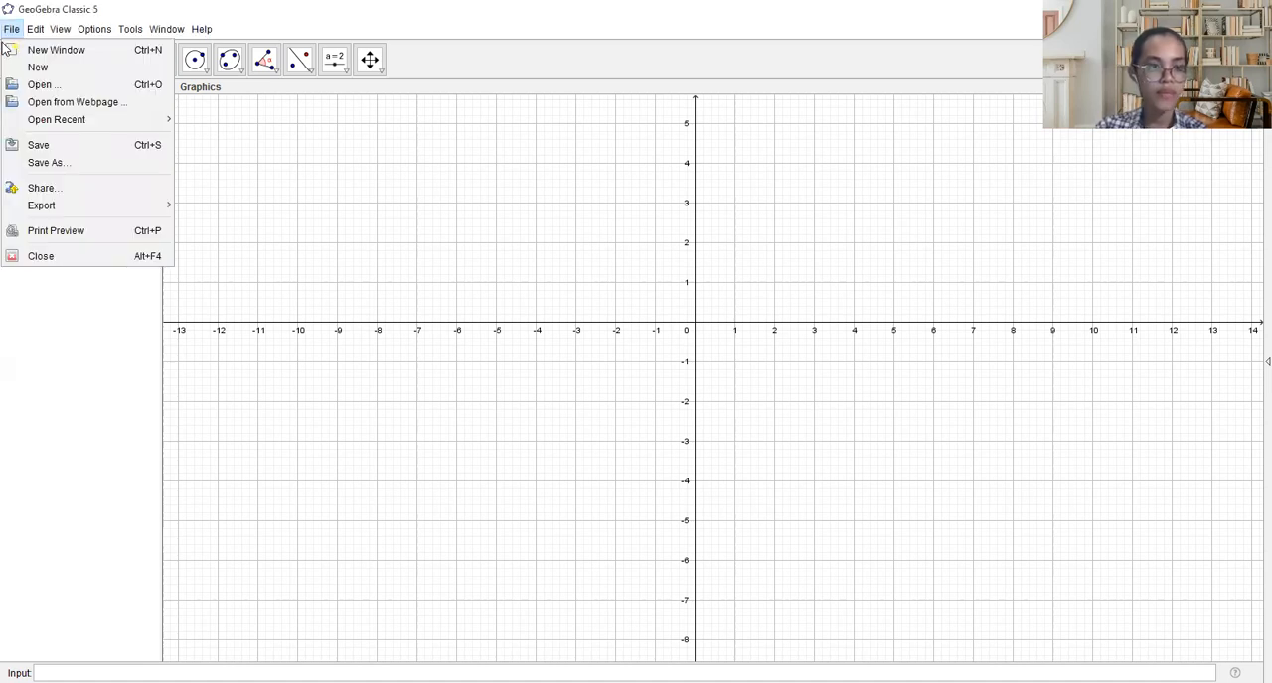
click(76, 49)
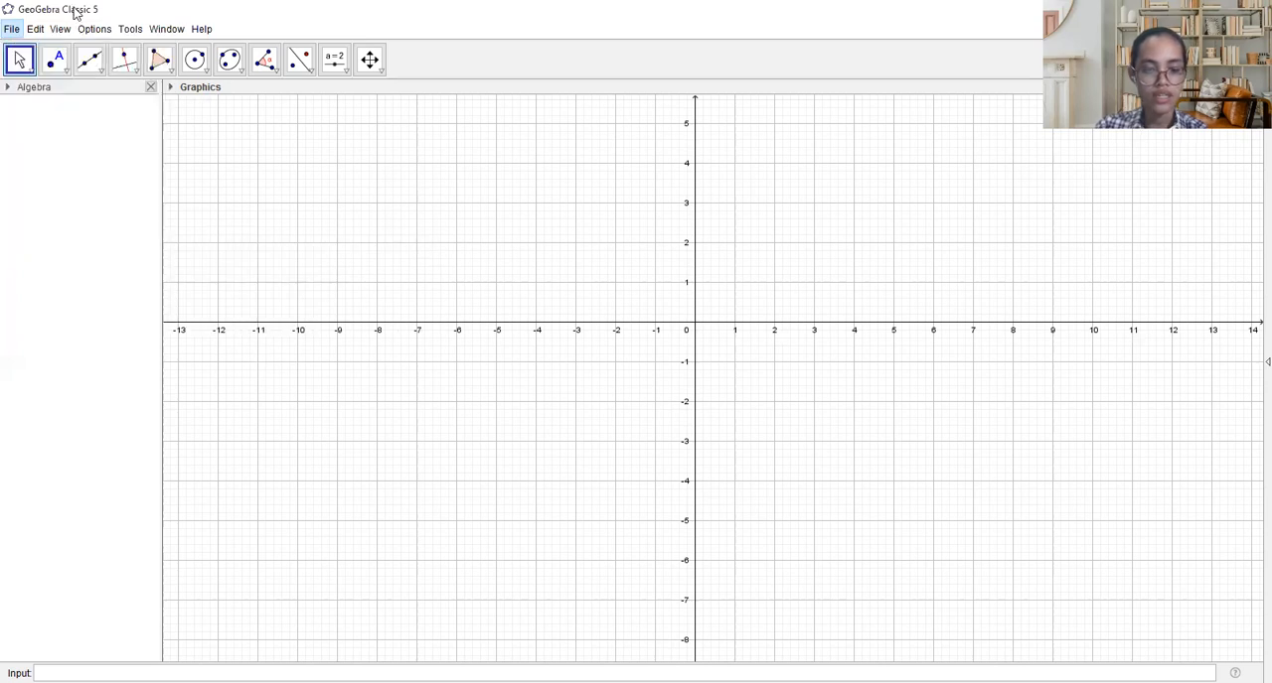
click(82, 29)
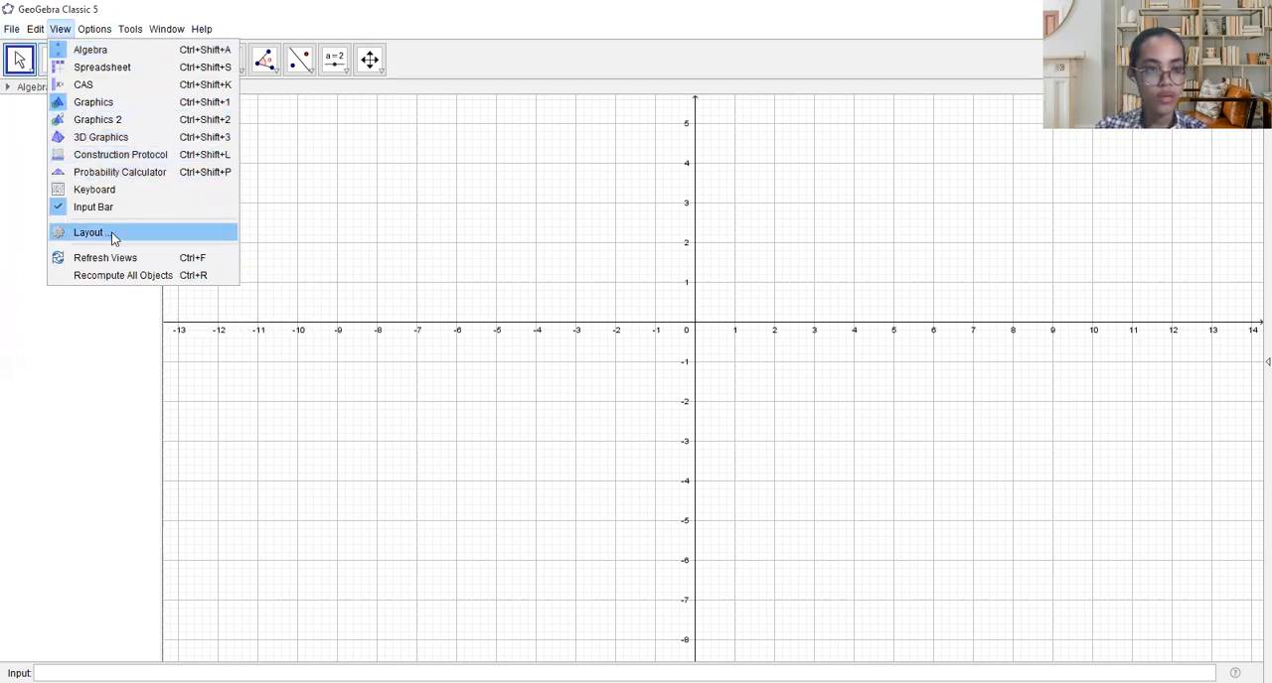
mouse_move(16, 33)
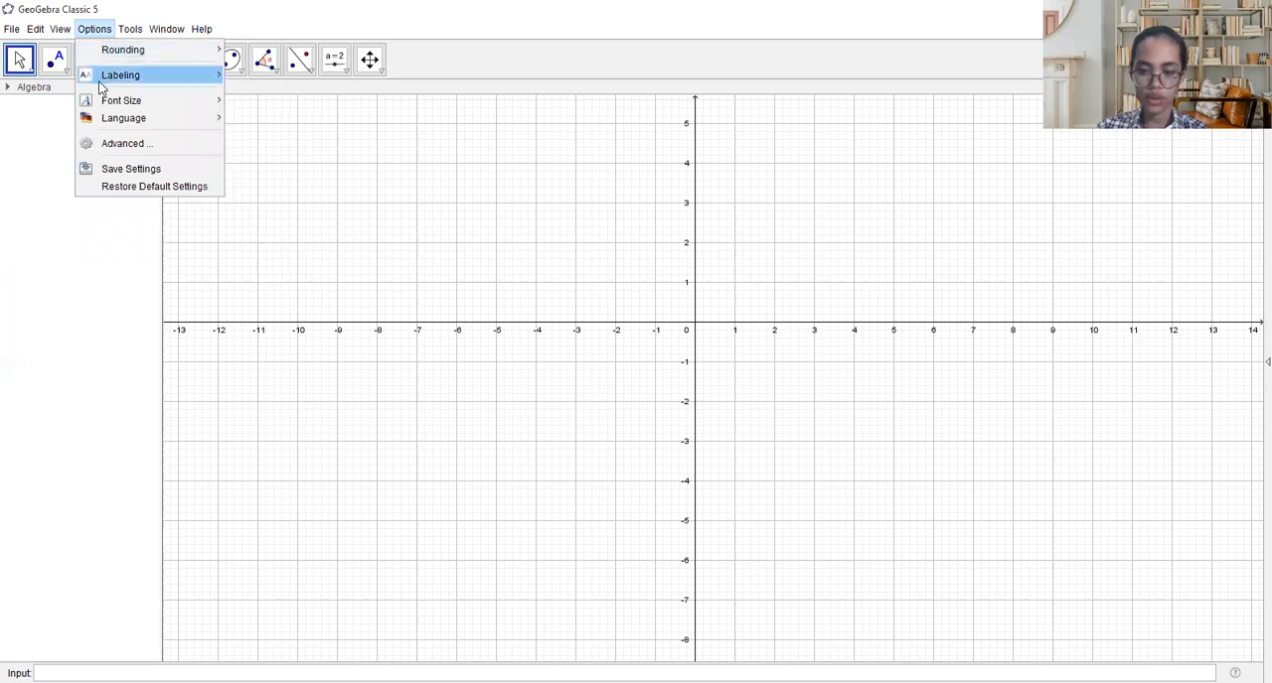
mouse_move(99, 105)
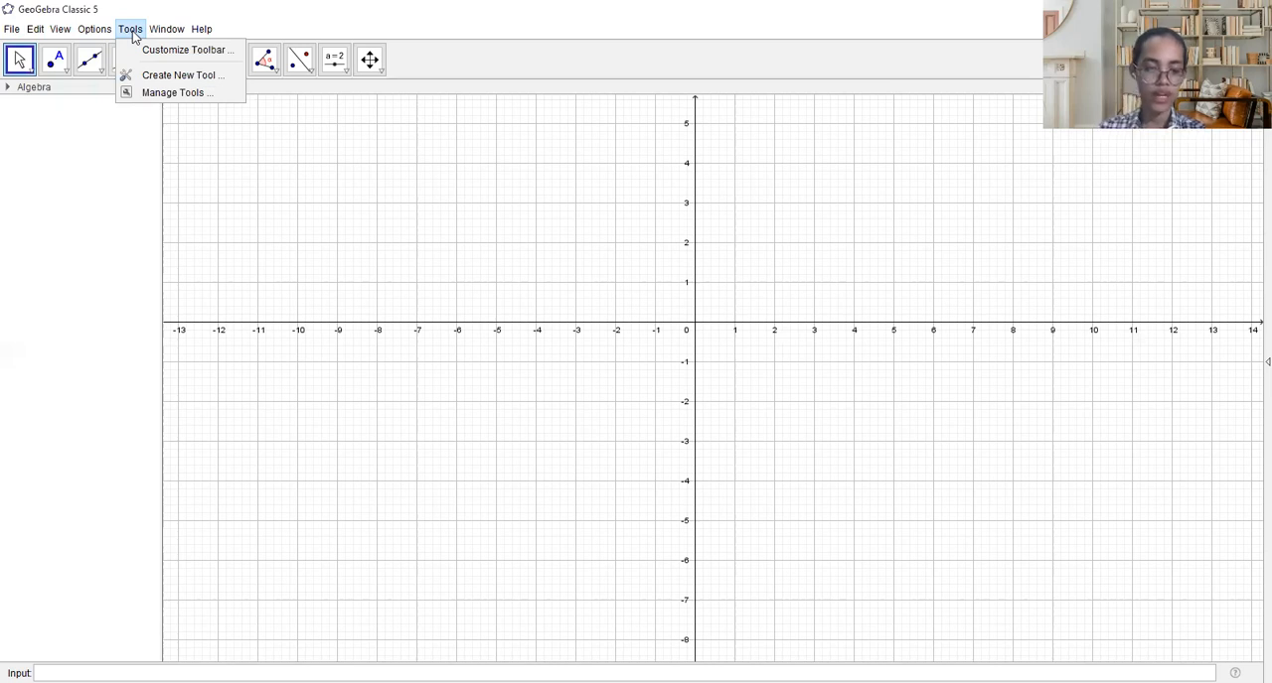
mouse_move(179, 35)
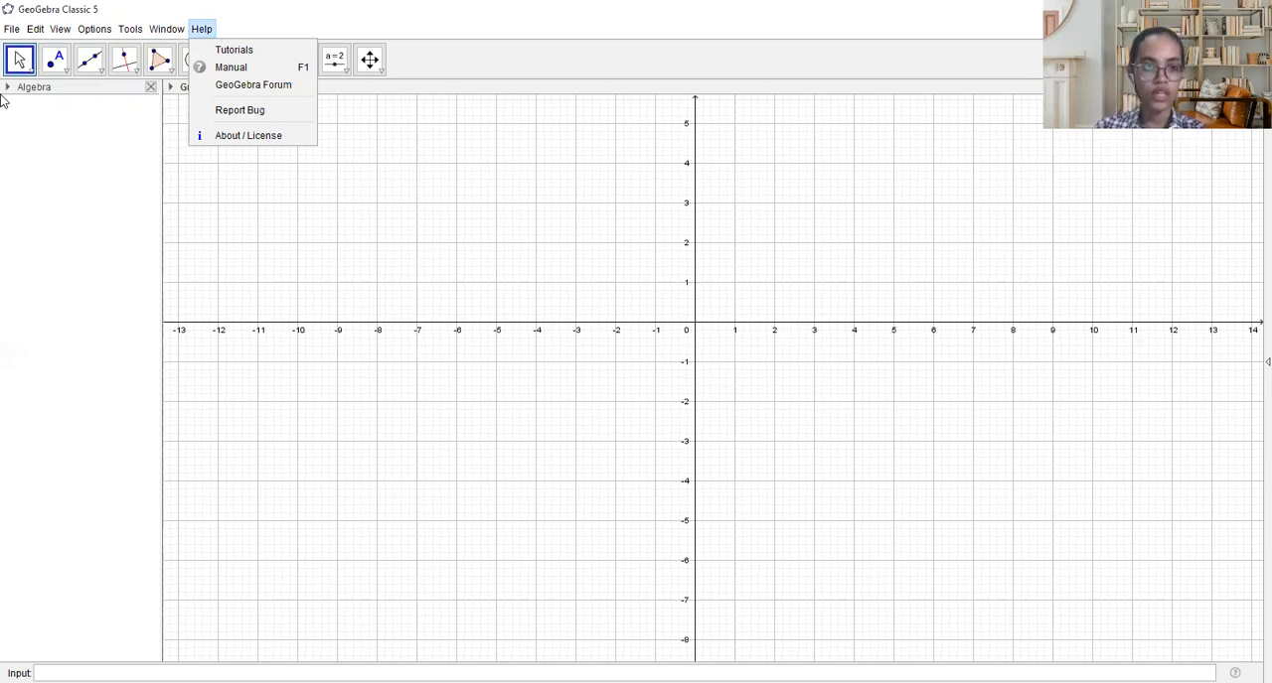
click(37, 119)
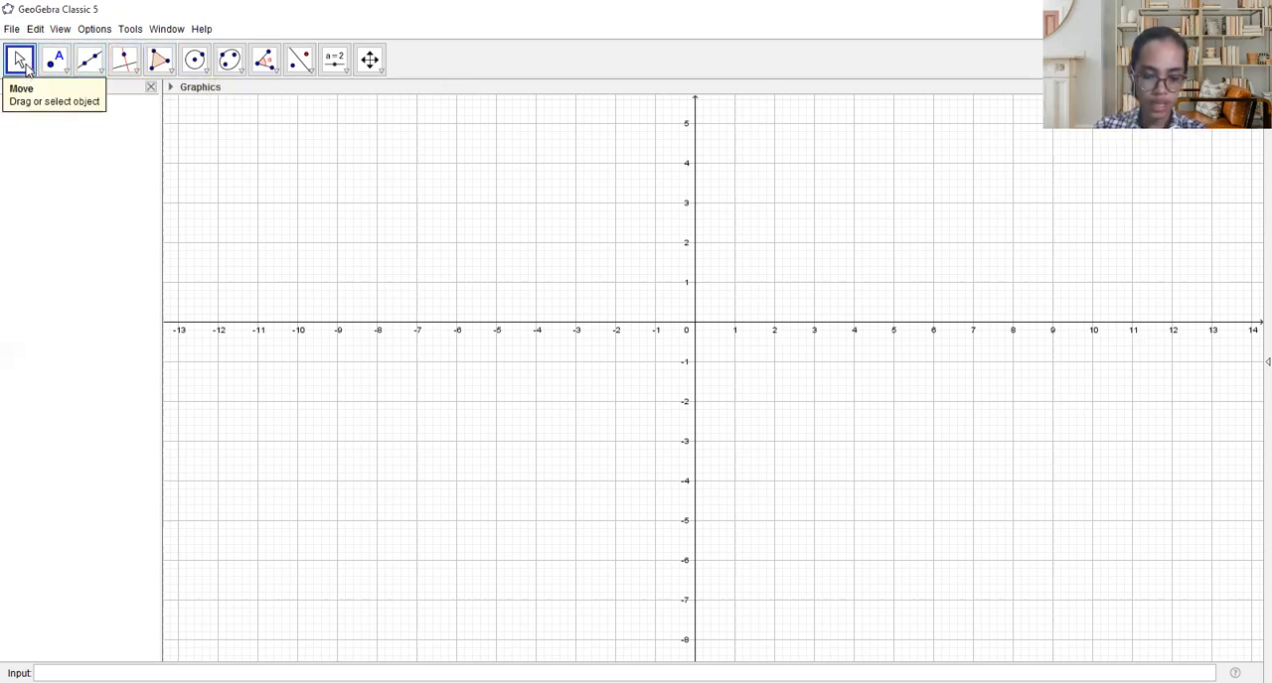
- Examine the construction tool groups for moving, points, lines, perpendiculars, polygons, circles, conics, angles and measurements, transformations, and sliders
click(27, 67)
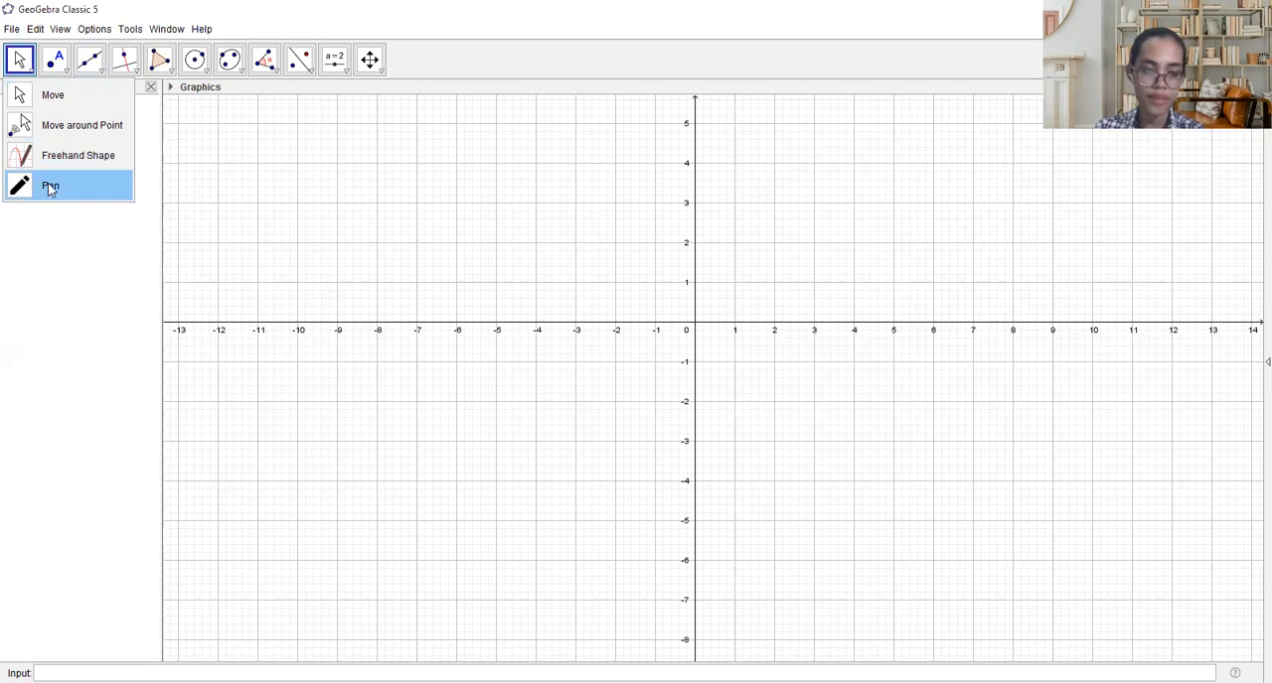
mouse_move(50, 79)
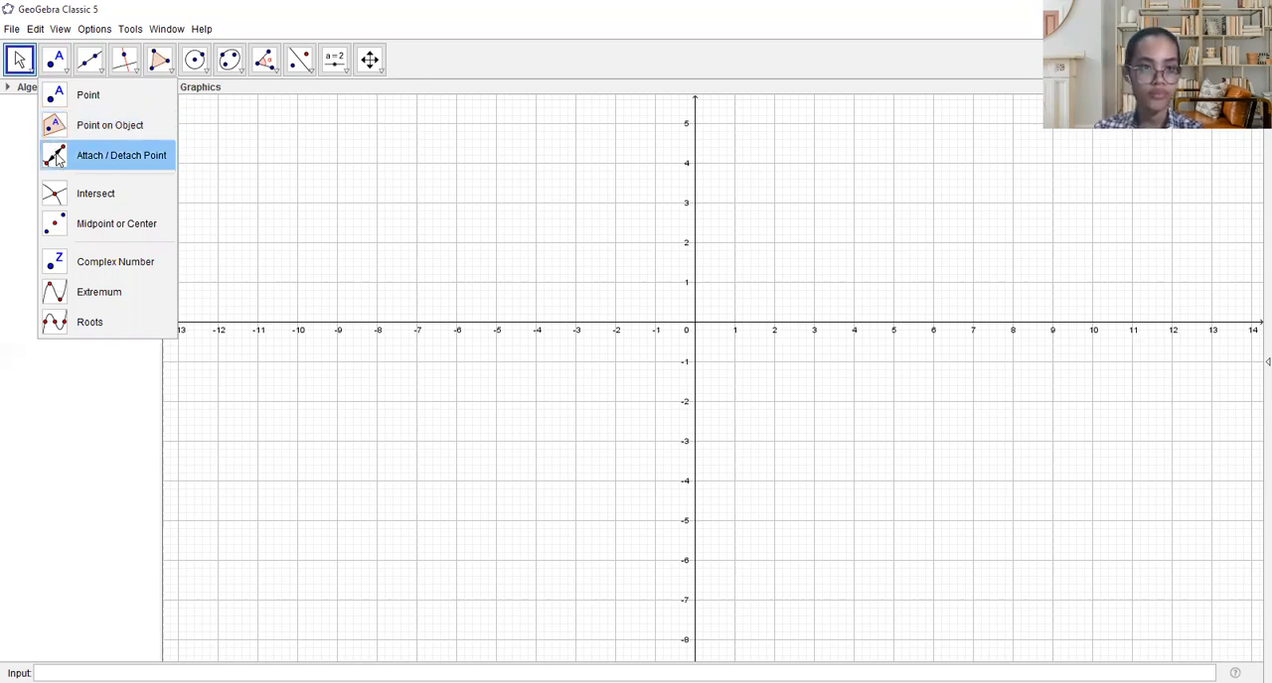
mouse_move(84, 68)
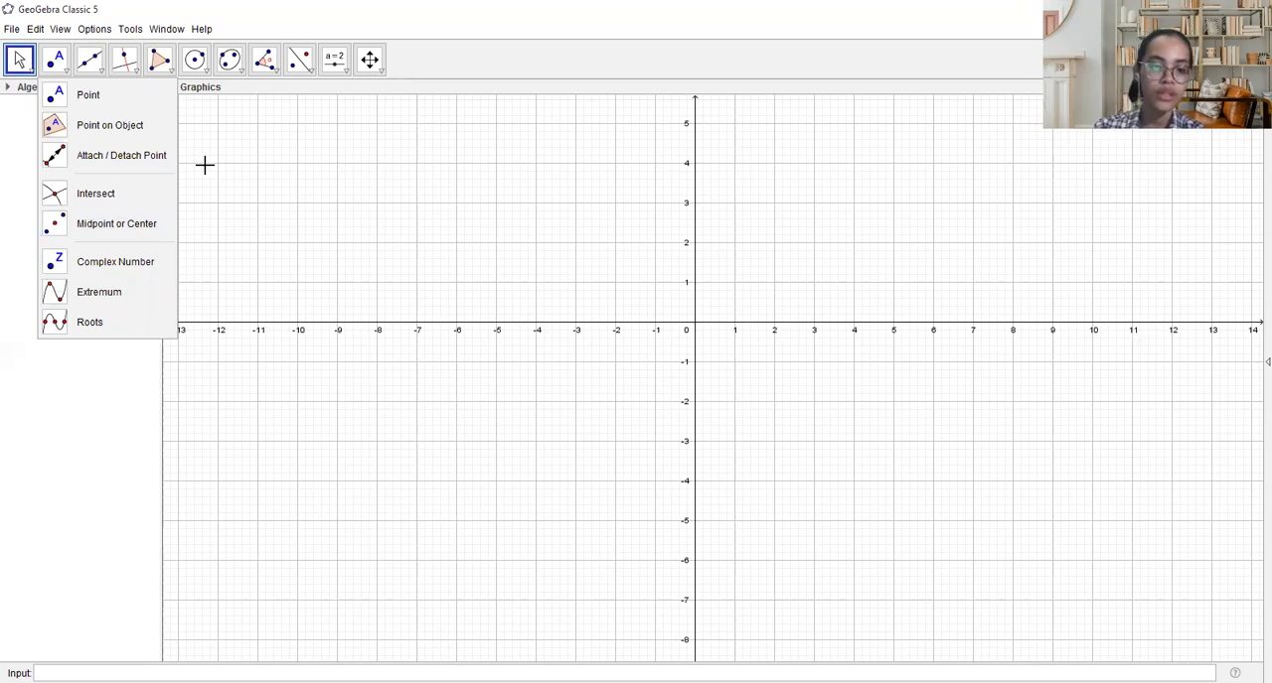
click(109, 70)
click(97, 68)
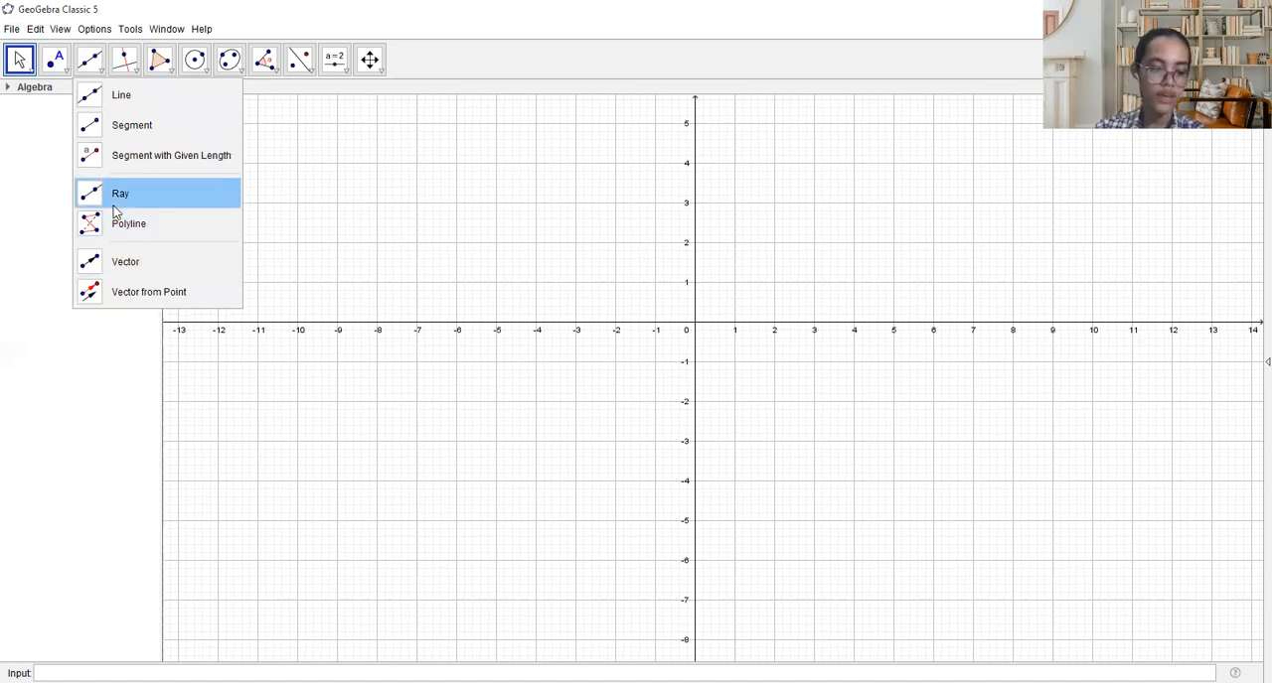
mouse_move(114, 74)
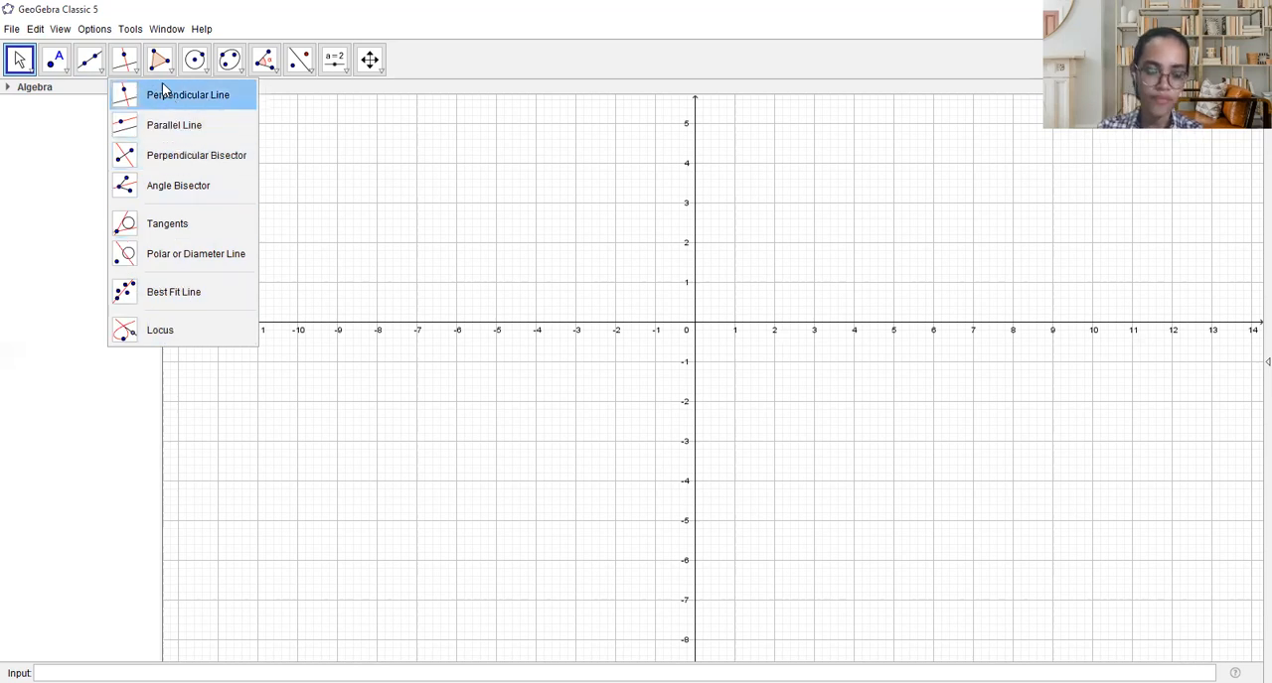
mouse_move(161, 61)
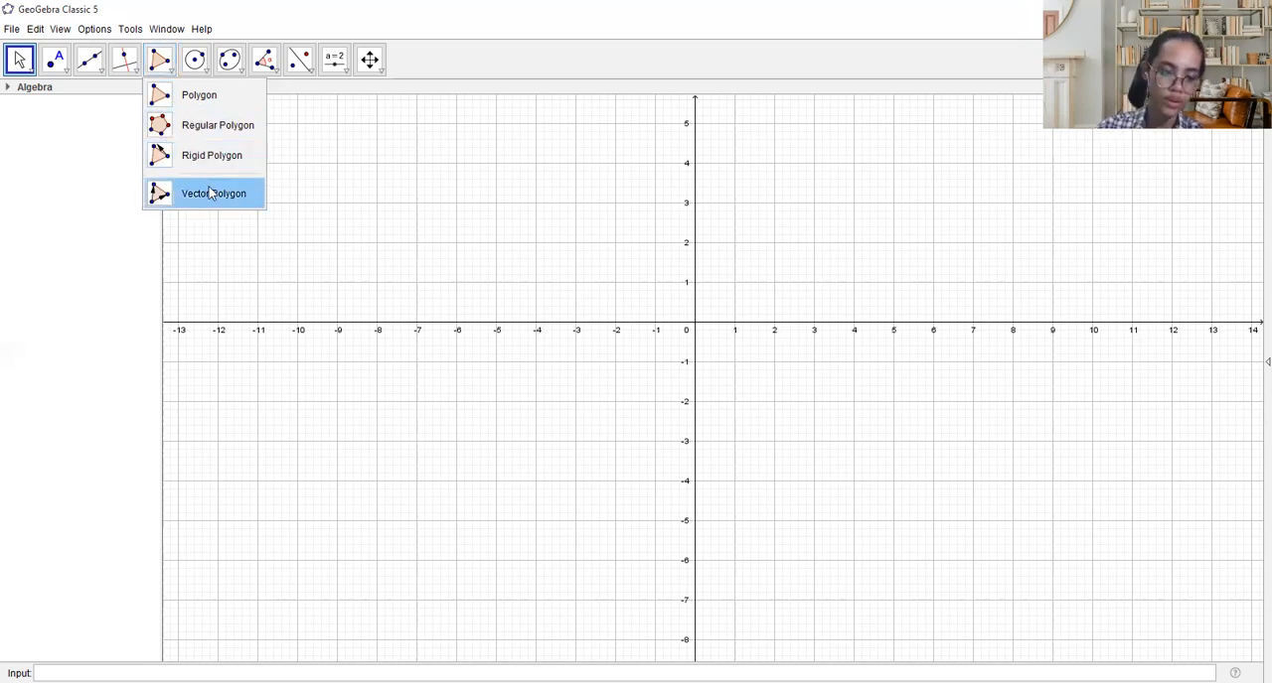
click(197, 64)
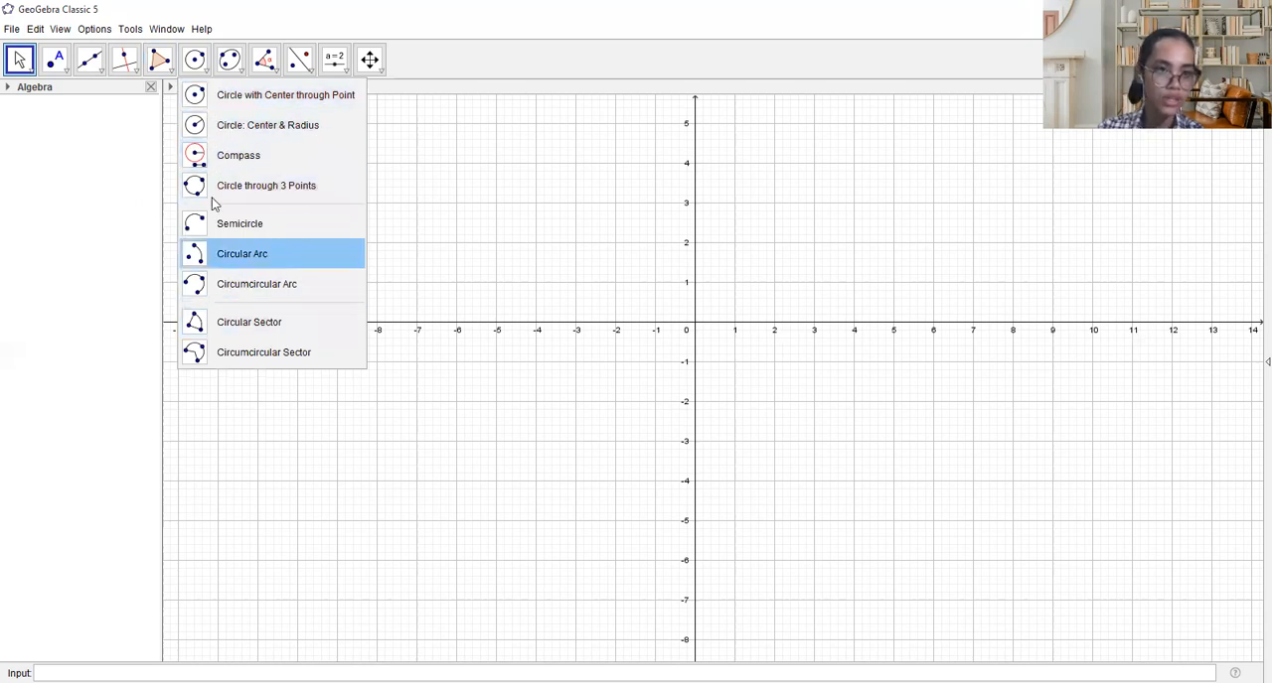
click(229, 66)
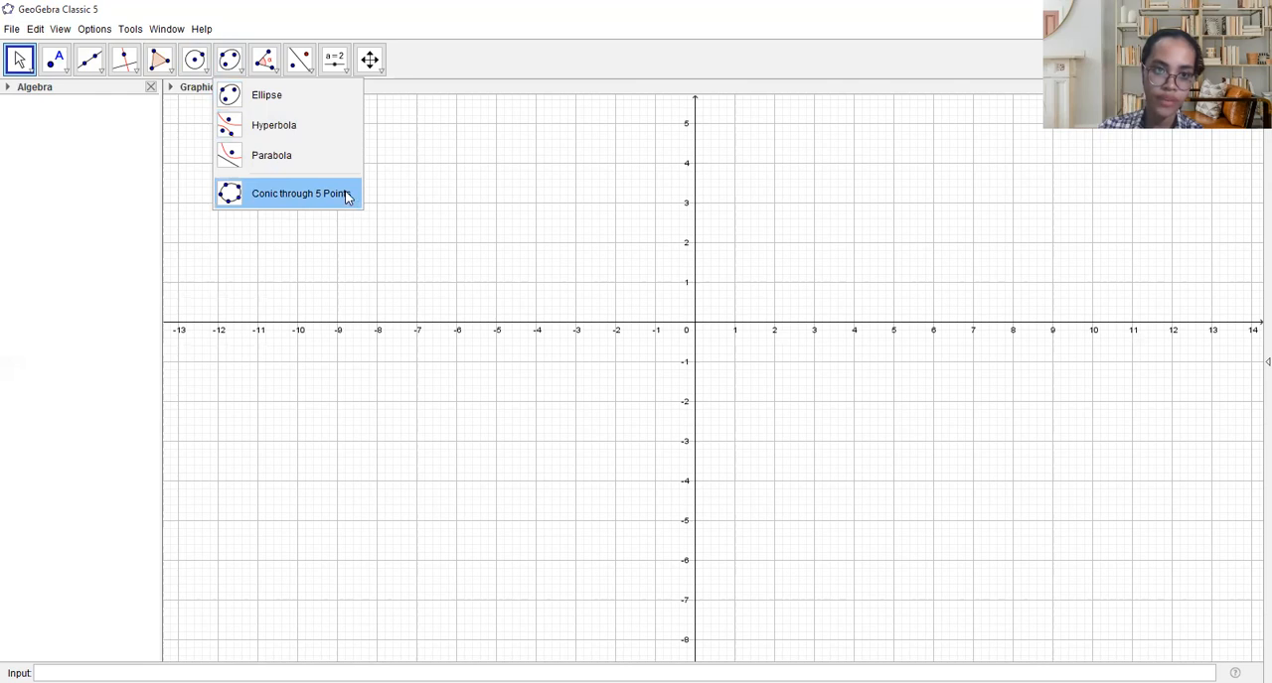
click(238, 69)
click(256, 66)
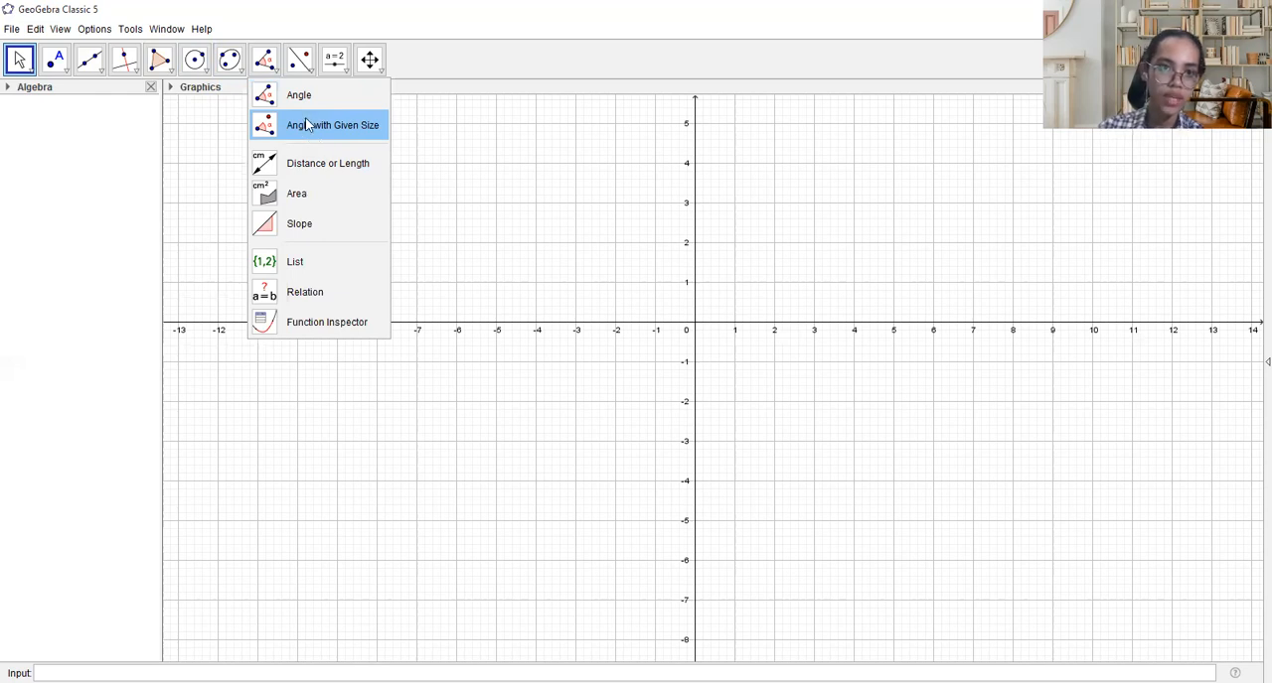
click(306, 68)
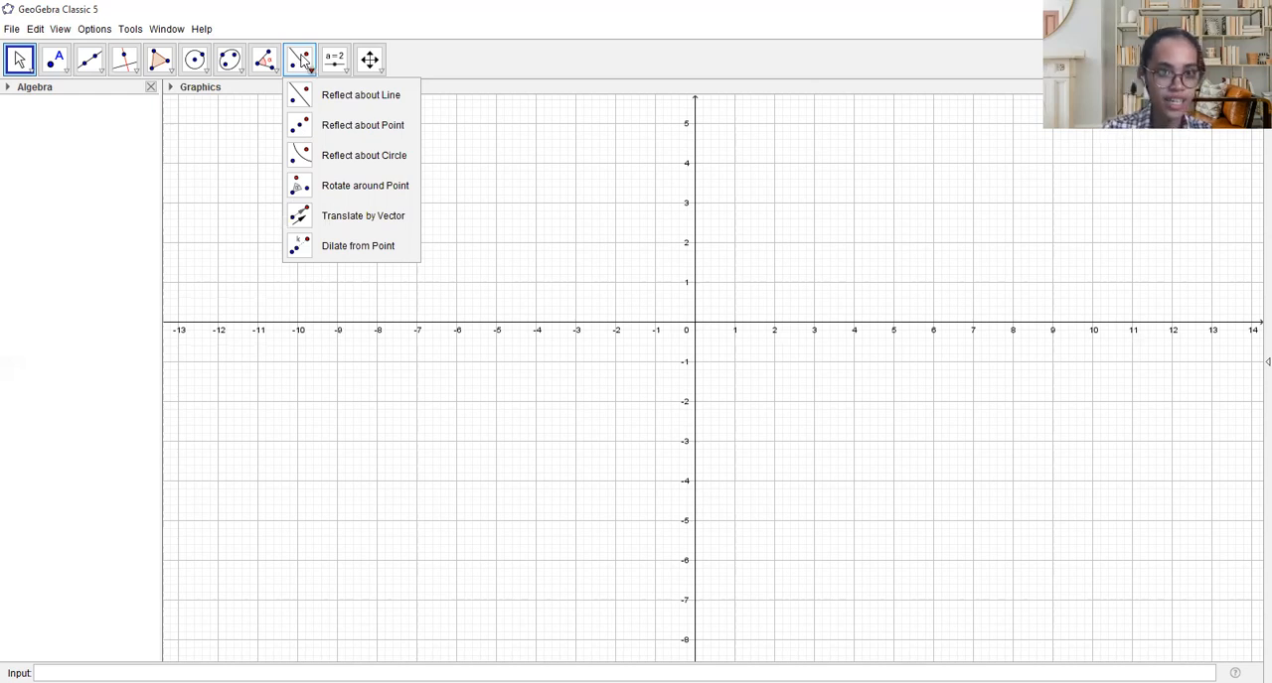
mouse_move(333, 63)
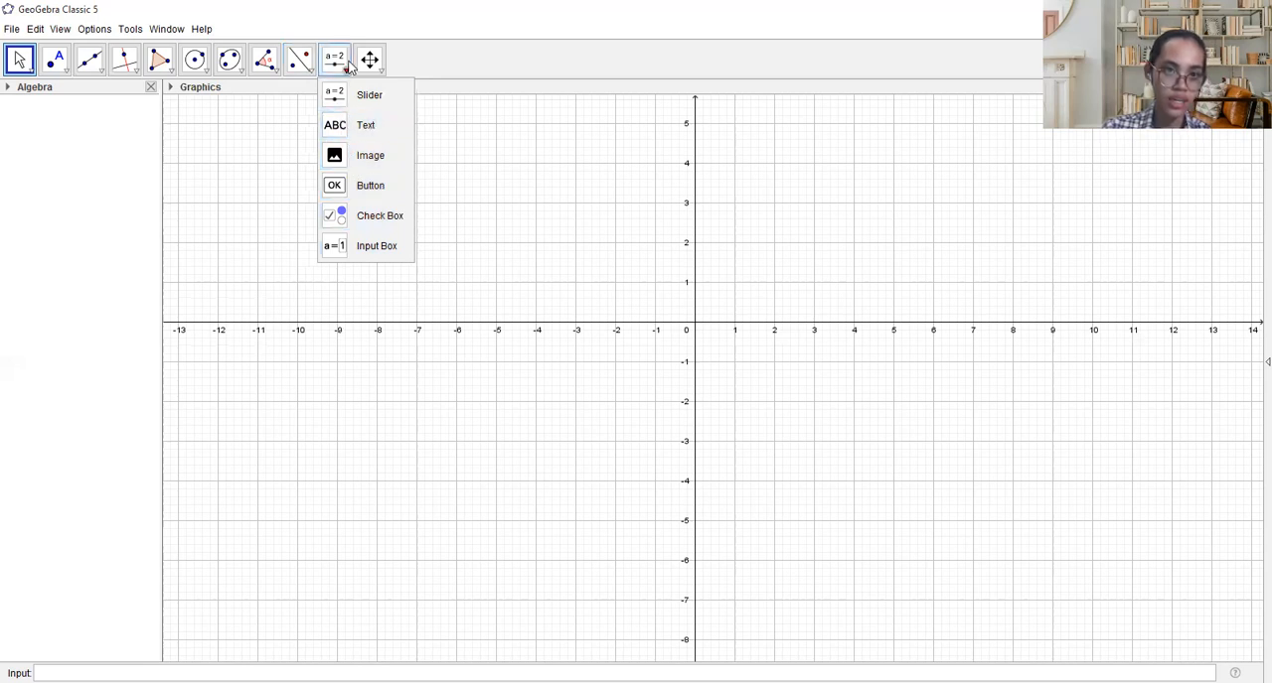
mouse_move(371, 67)
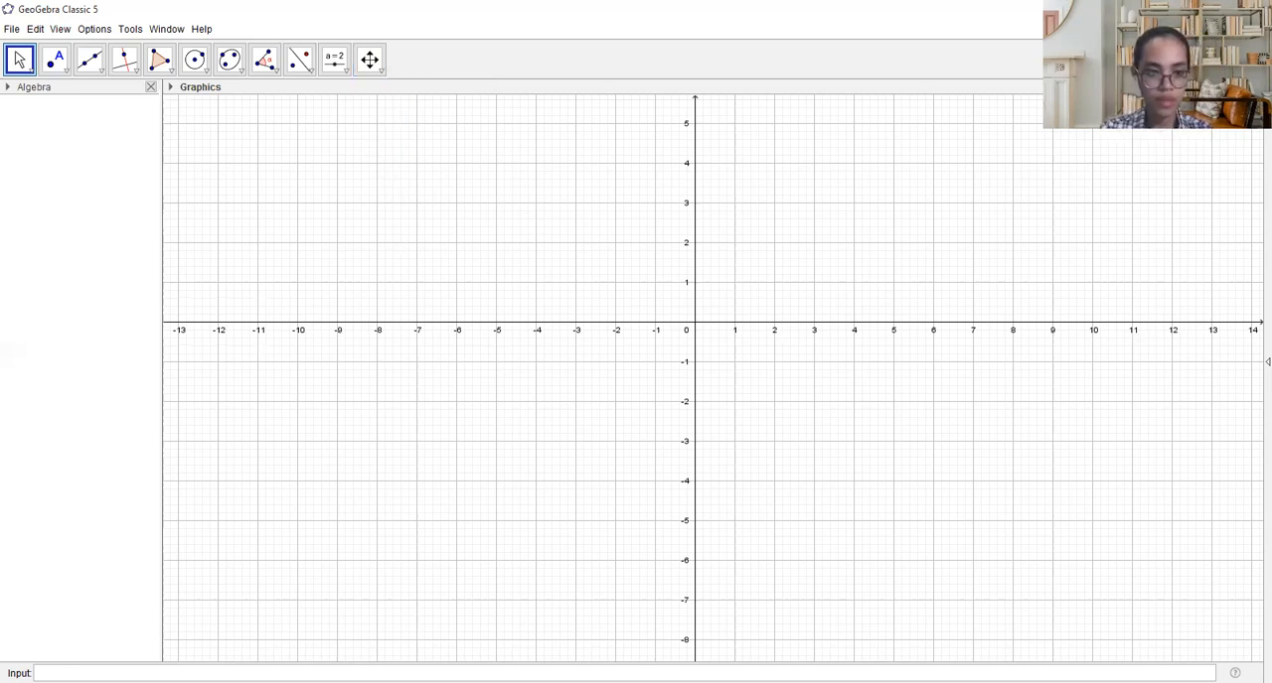
- Plot the linear function f(x)=2x+5
click(624, 674)
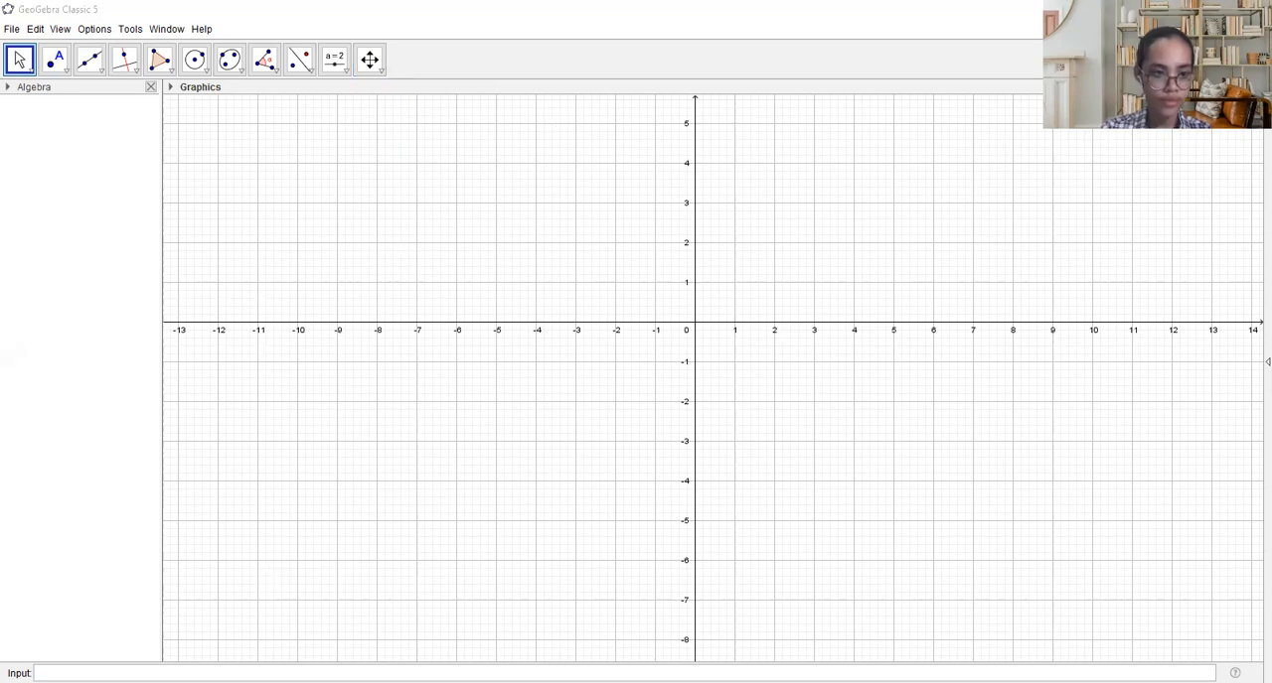
click(89, 674)
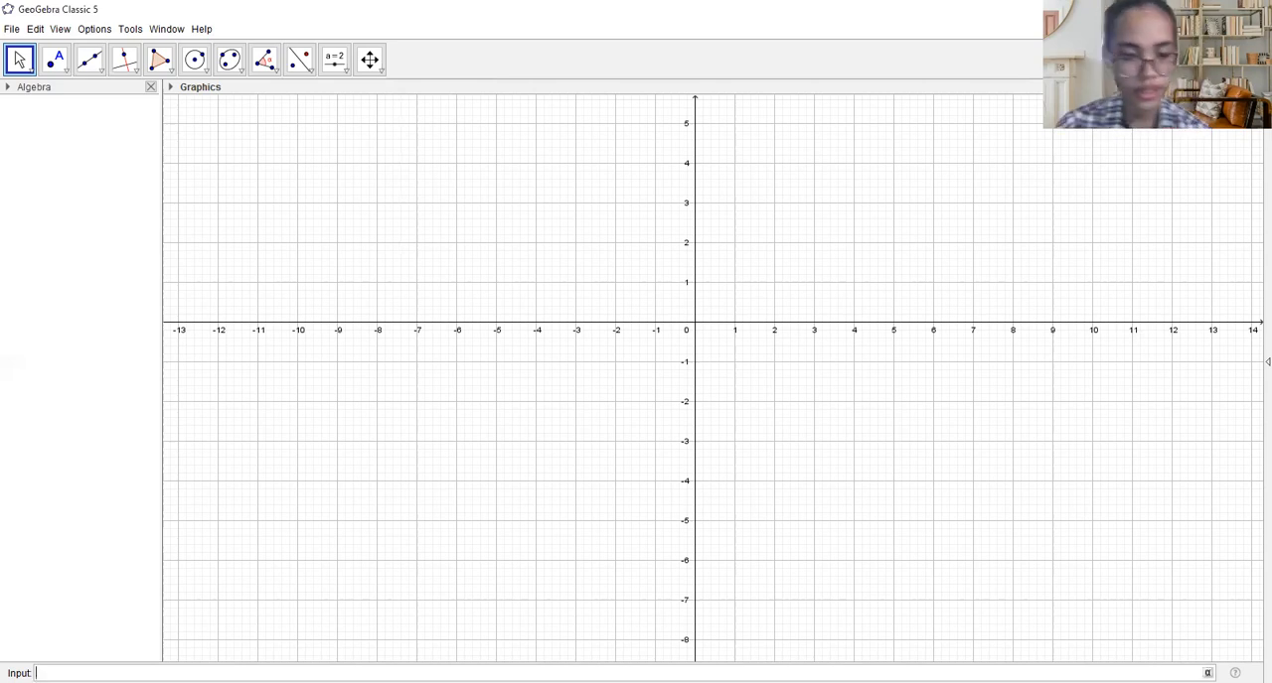
text(f(x)=)
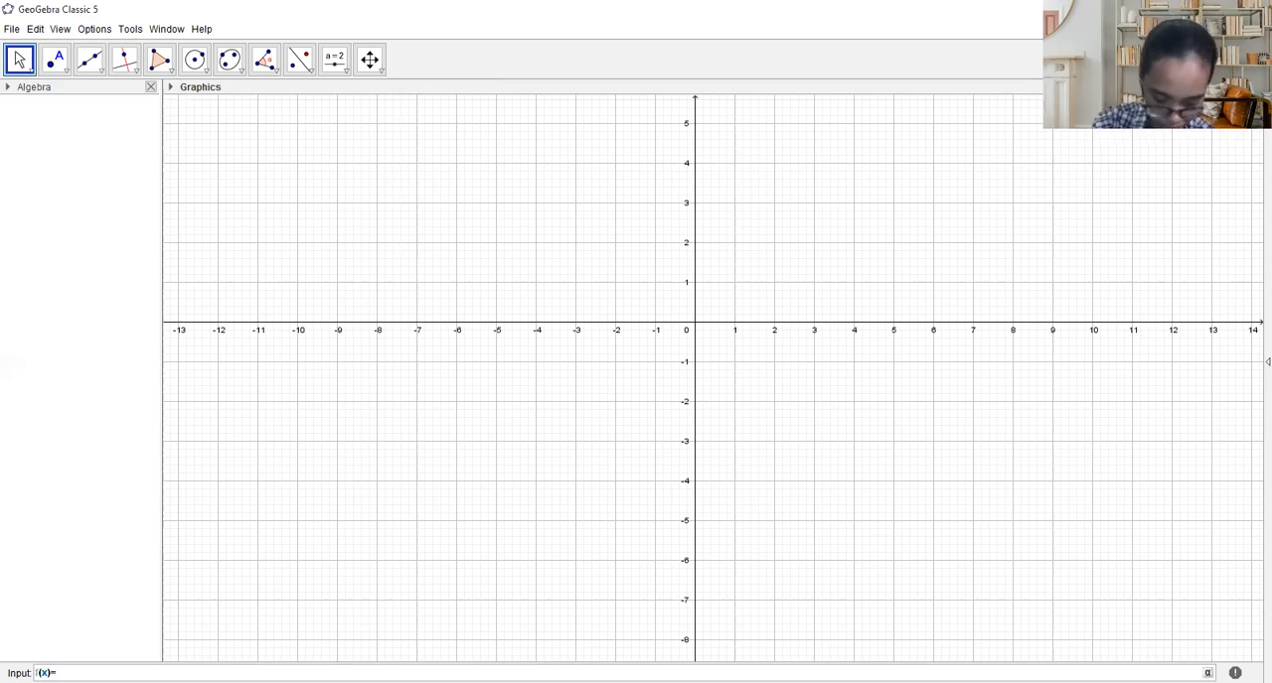
text(2x+)
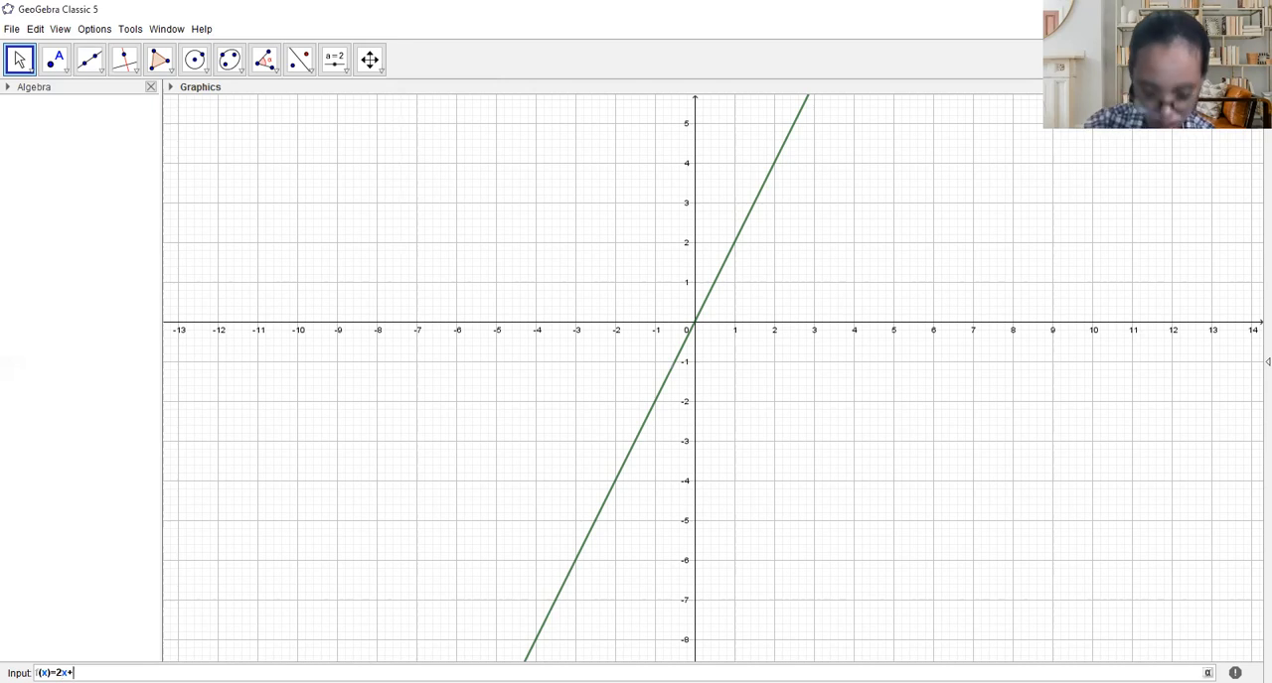
text(5)
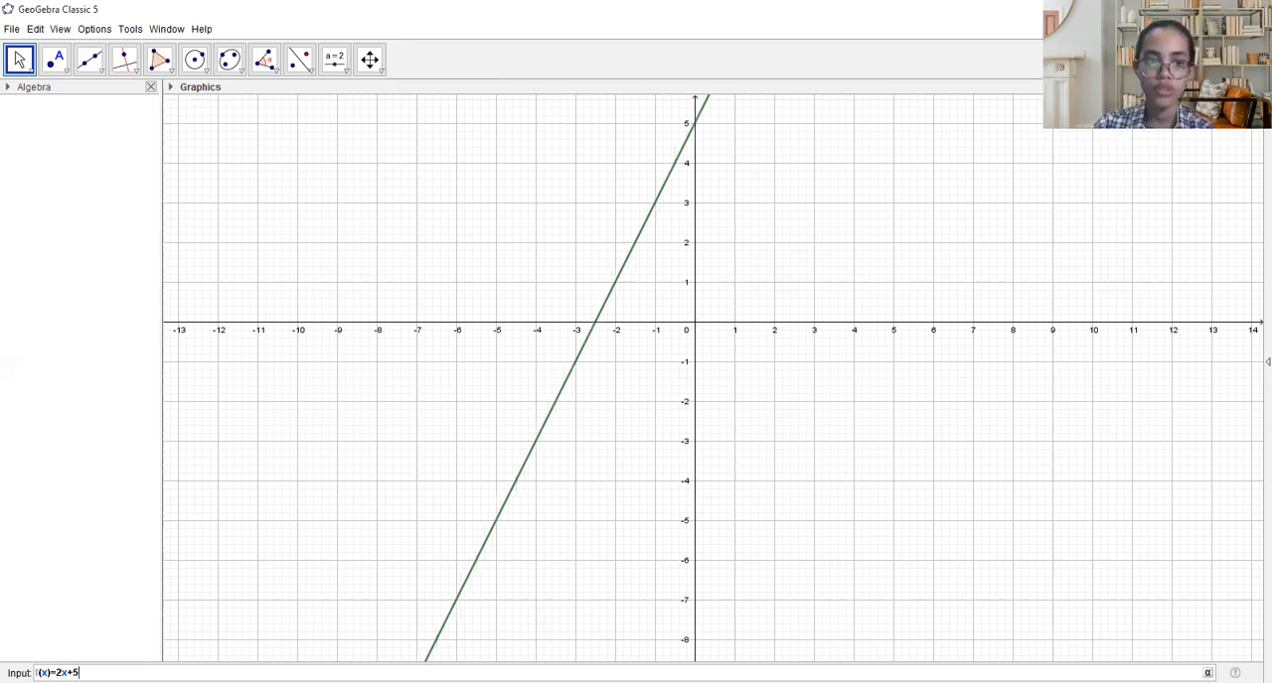
key(Return)
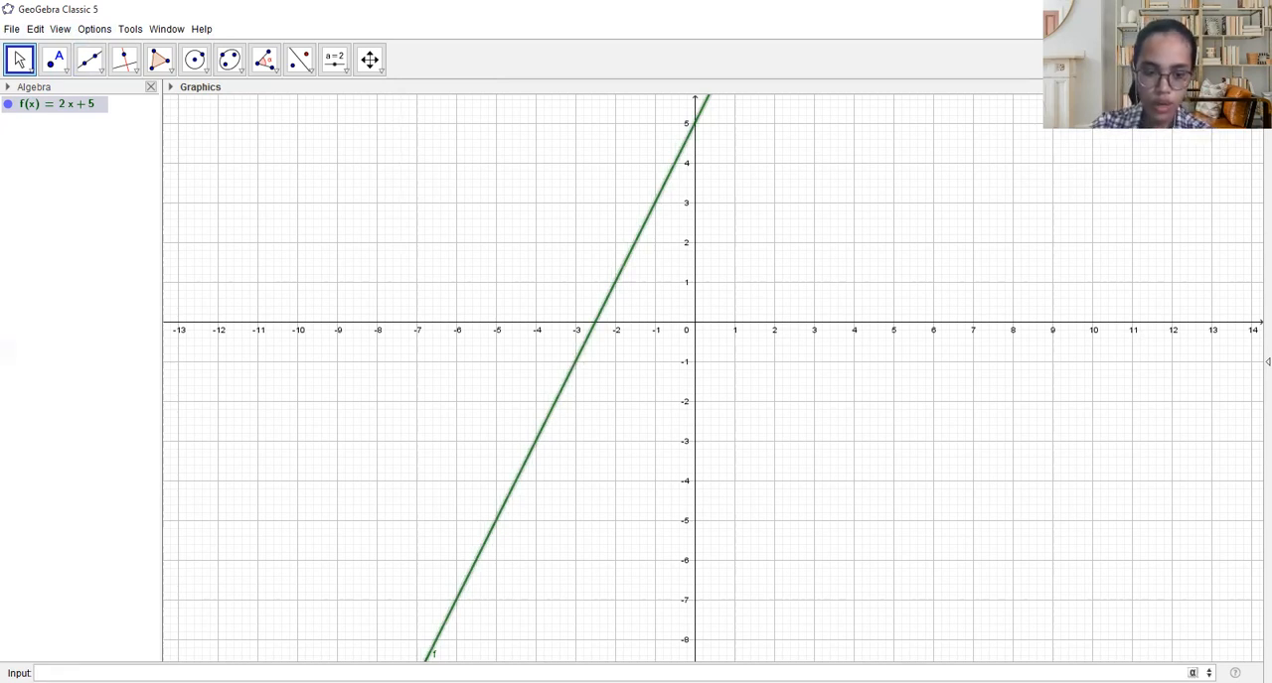
- Replace the linear function with the quadratic f(x)=x^2+3x+5 and plot its graph
text(f)
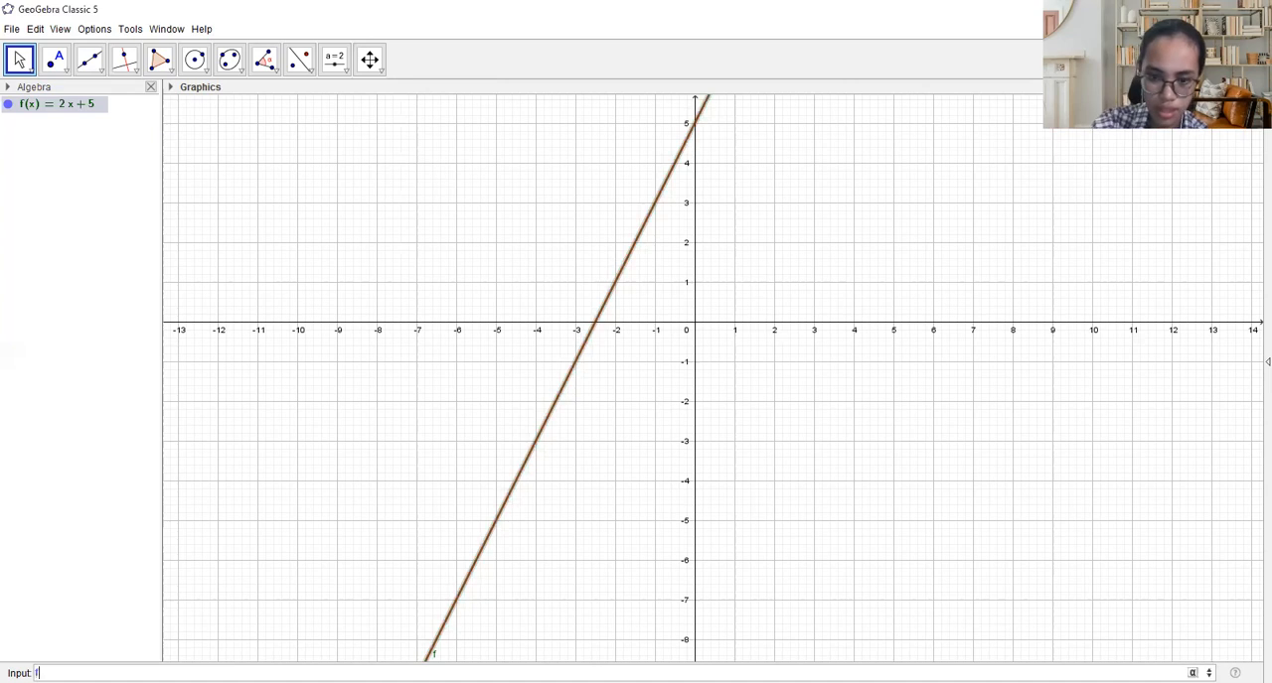
text((x)=)
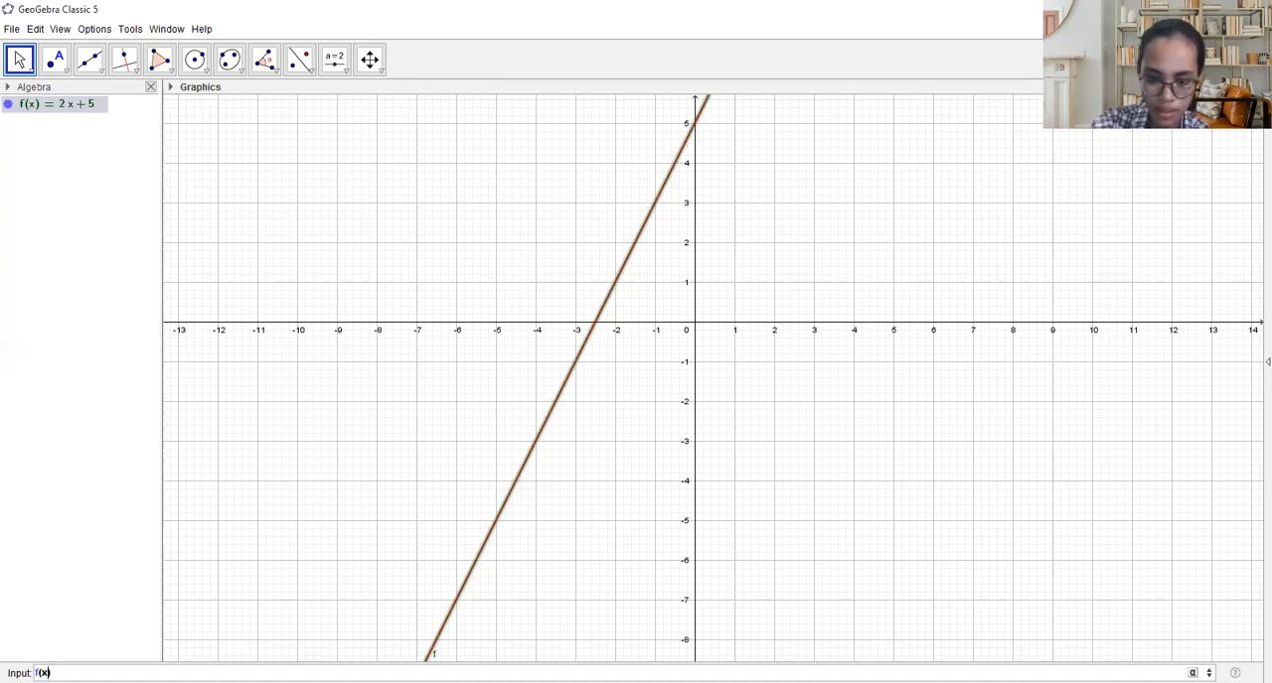
text(x()
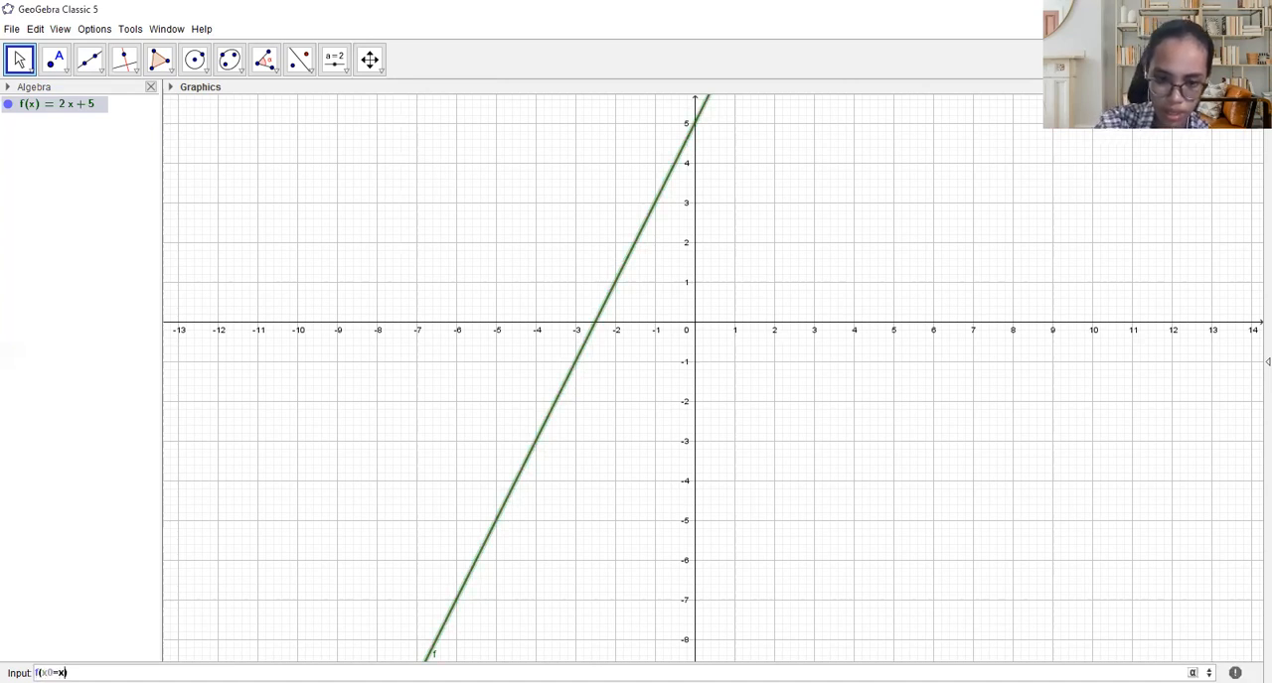
key(BackSpace)
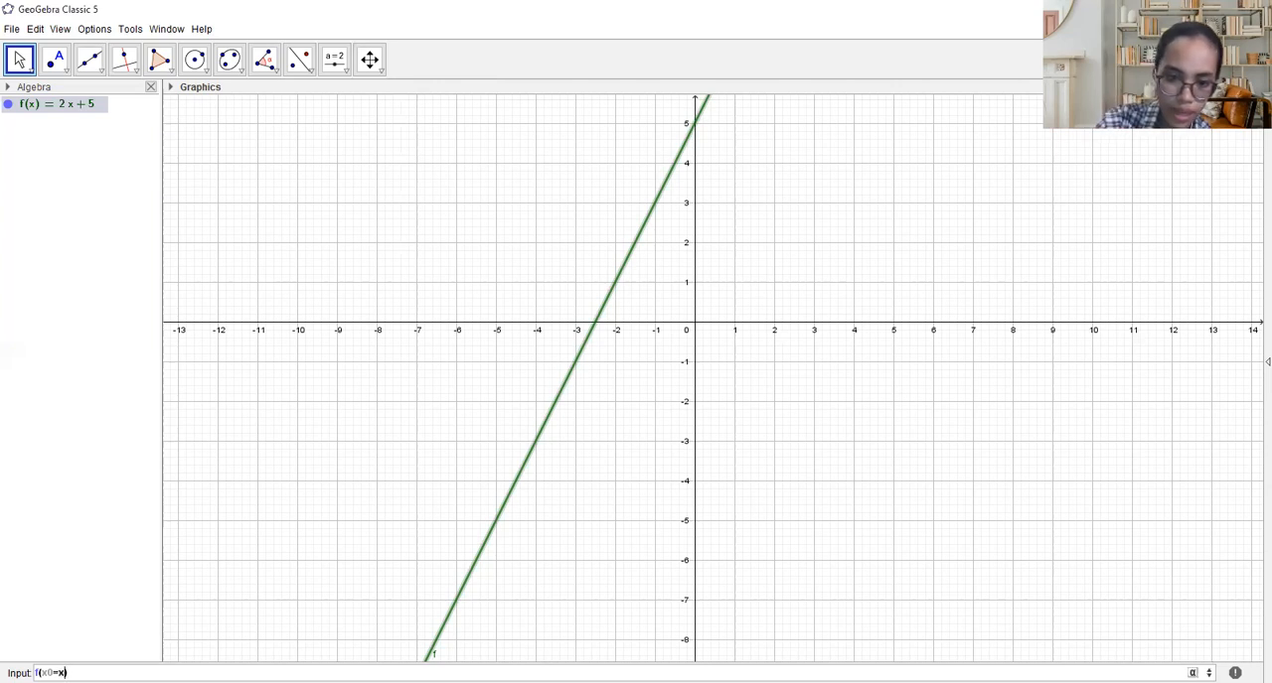
text(^)
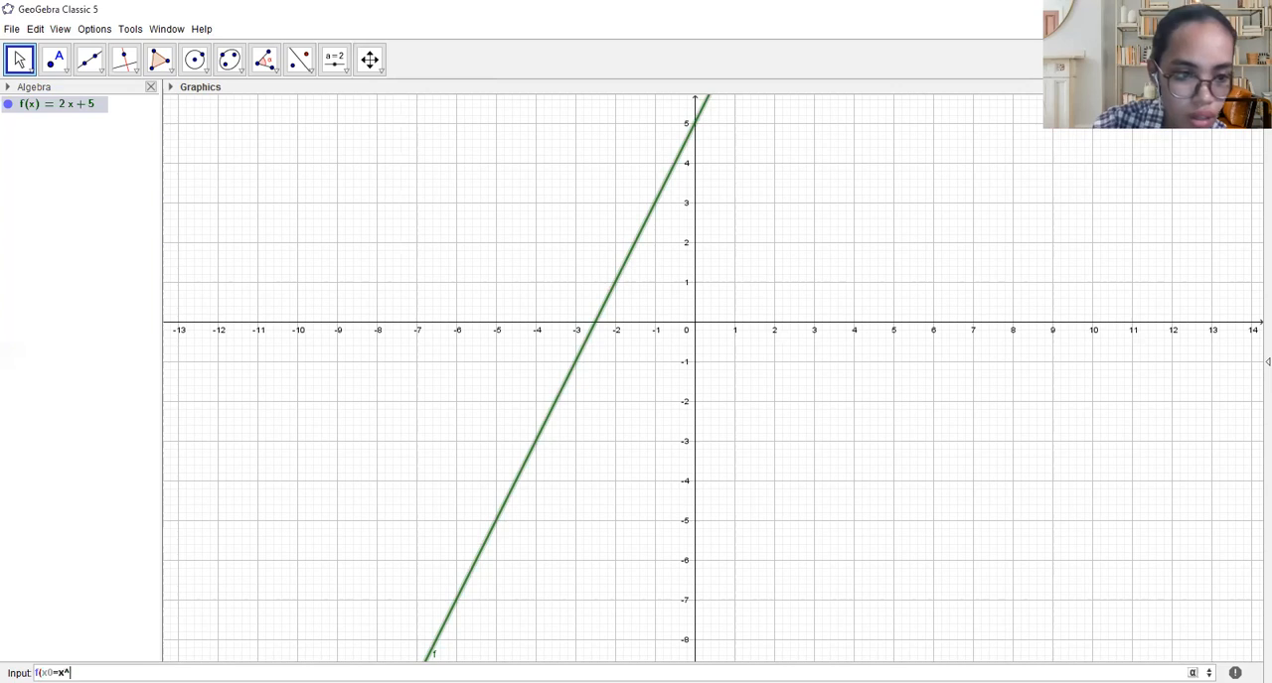
key(Left)
key(Left)
key(Left)
key(BackSpace)
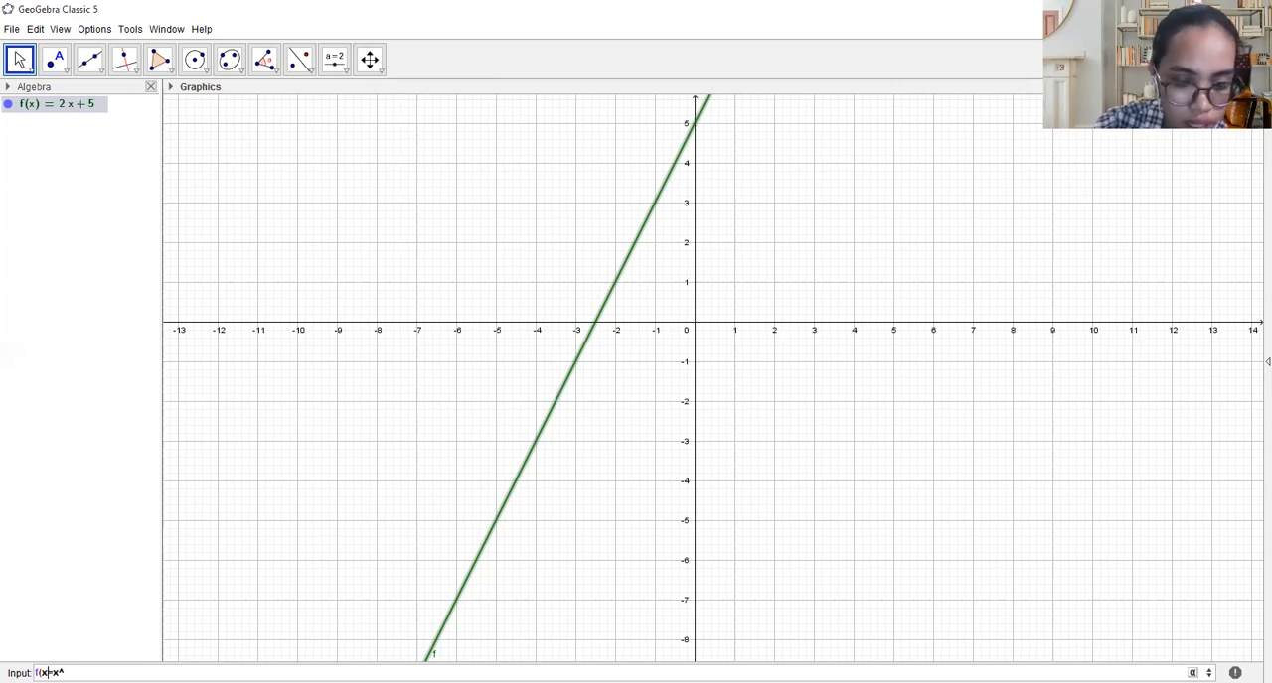
text(0)
key(Right)
key(Right)
key(Right)
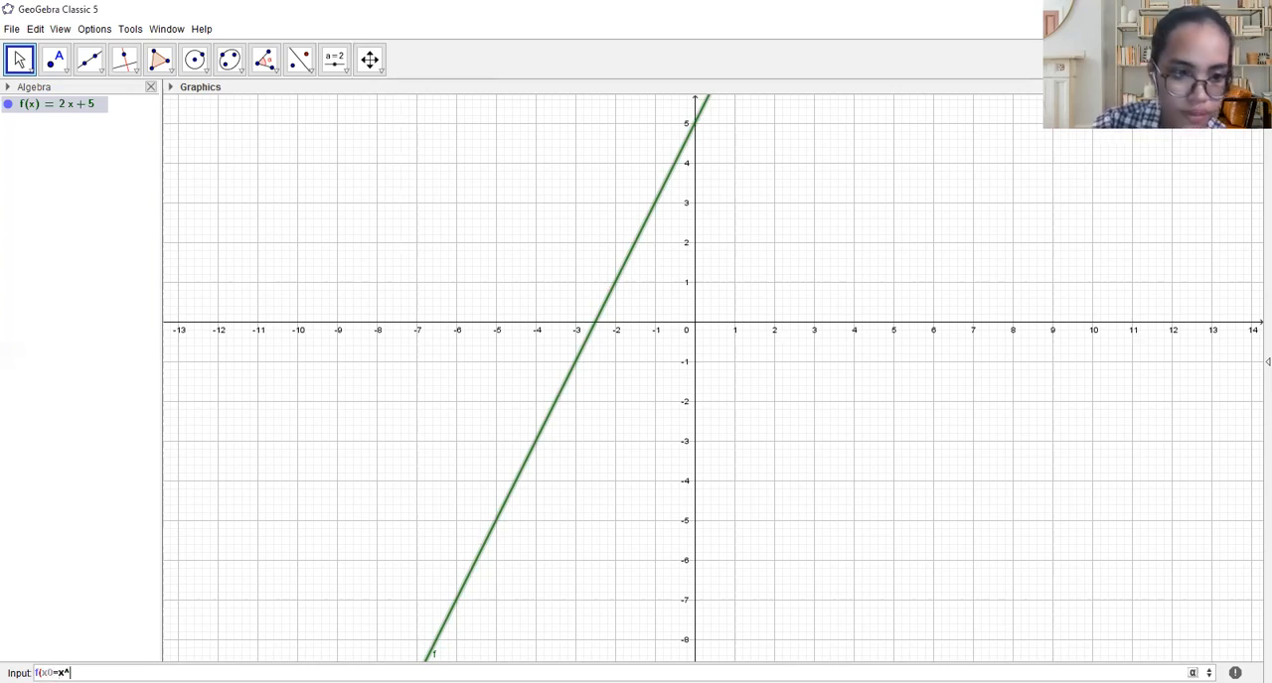
key(Left)
key(Left)
key(Left)
key(BackSpace)
text())
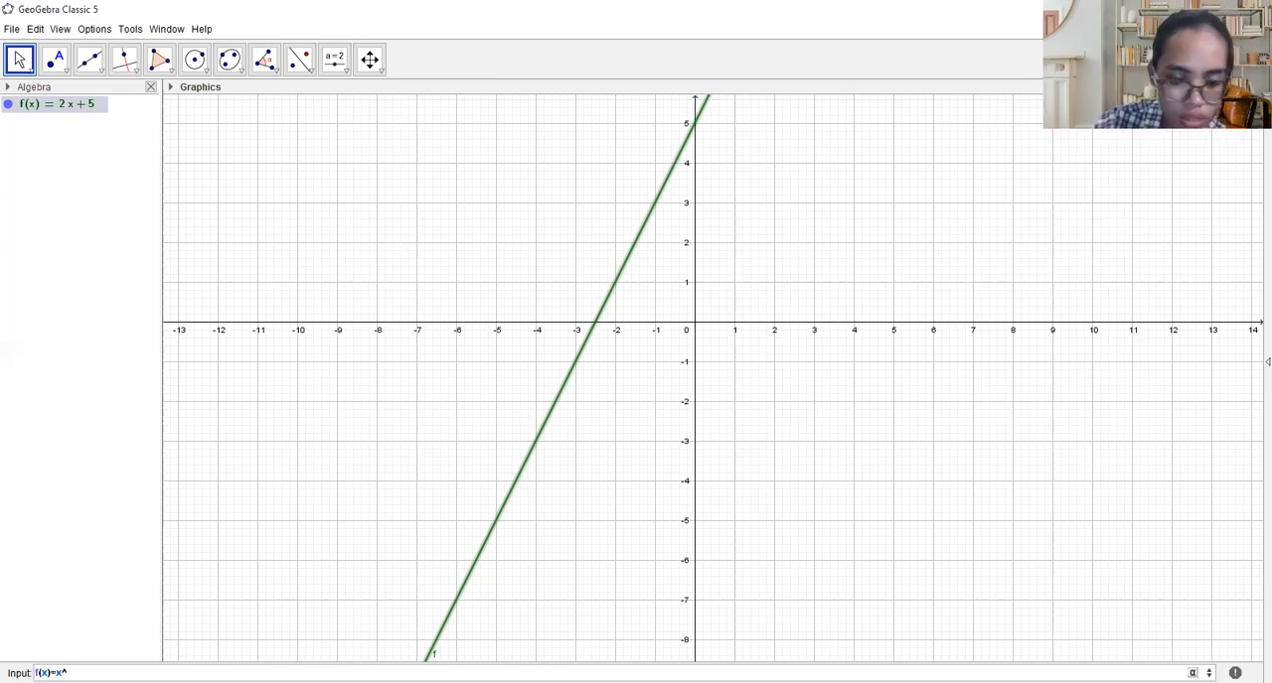
text(2)
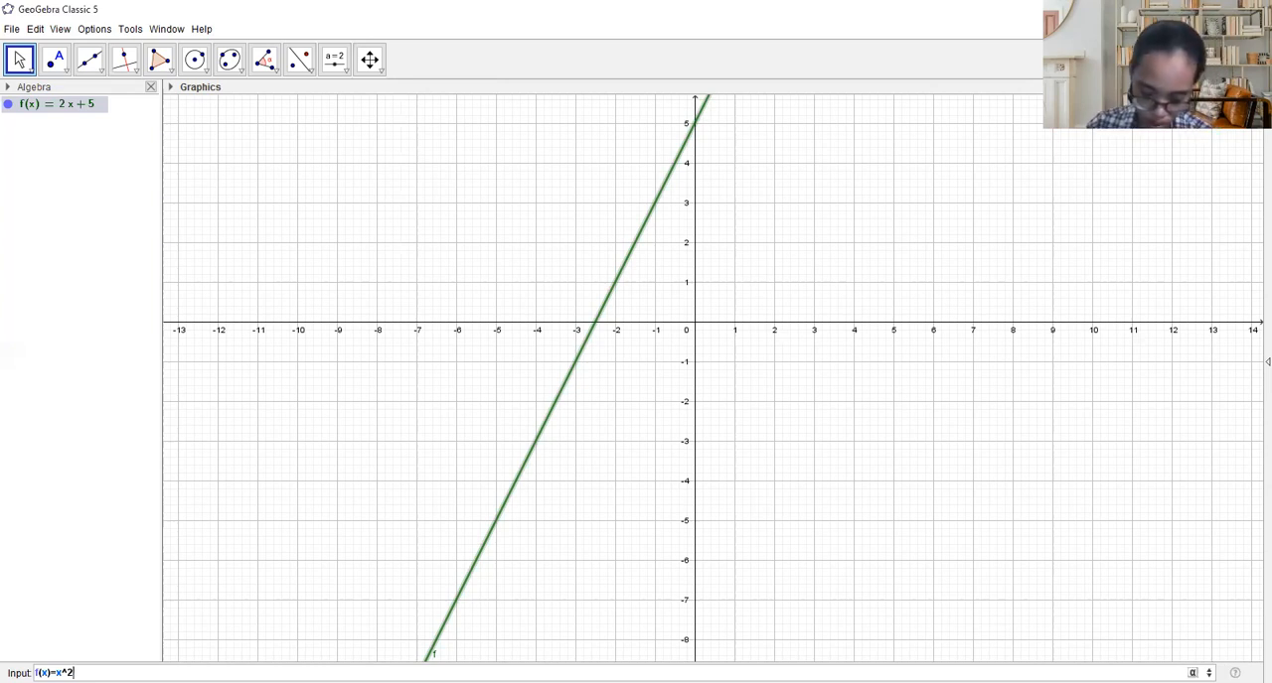
text(+3x)
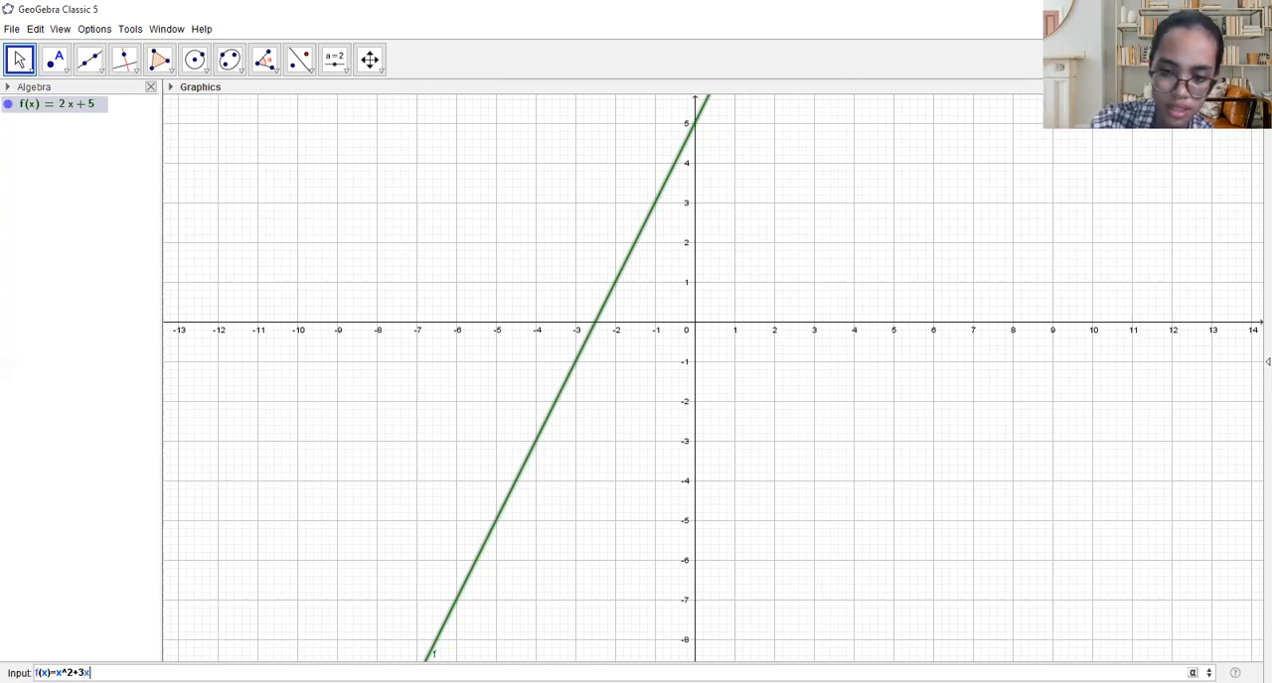
text(+5)
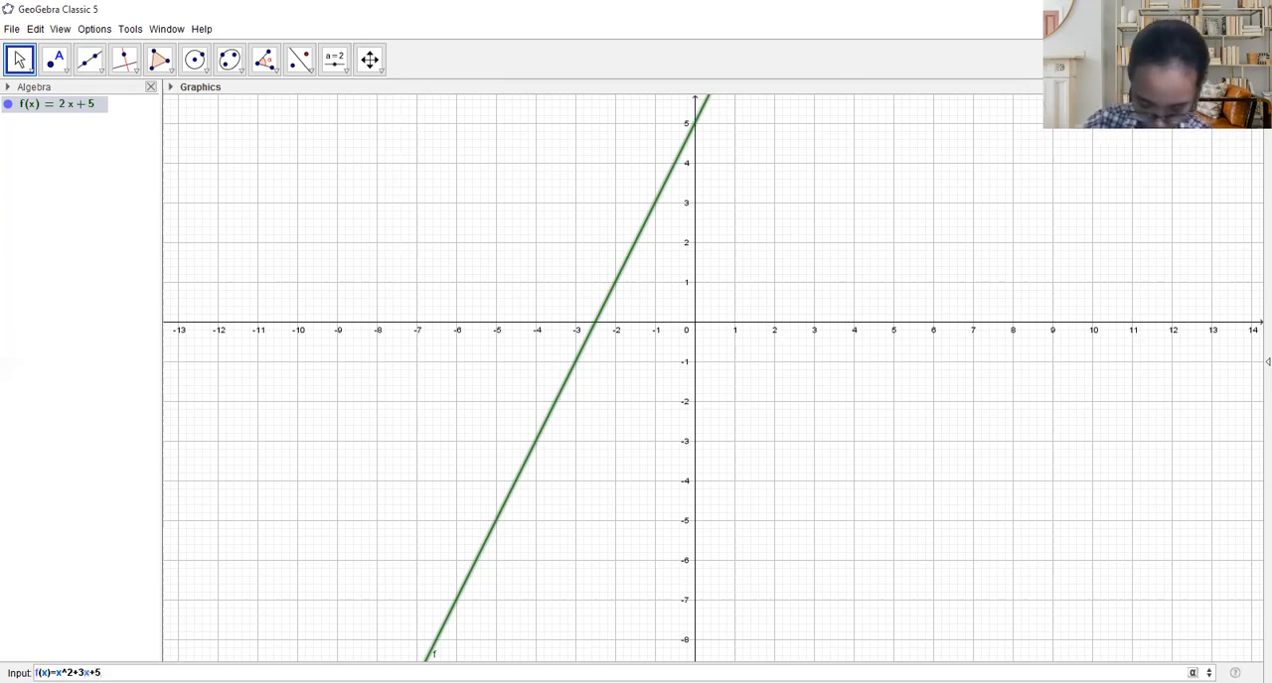
key(Return)
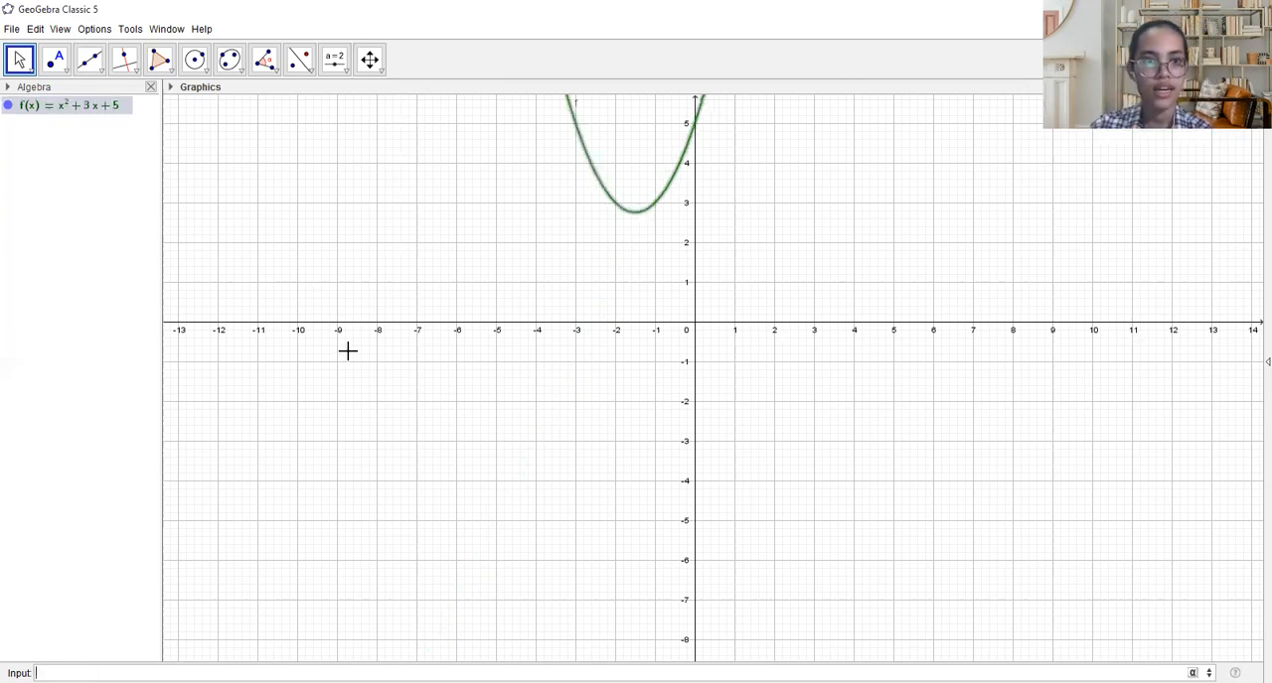
scroll(391, 349, down, 1)
scroll(657, 269, down, 3)
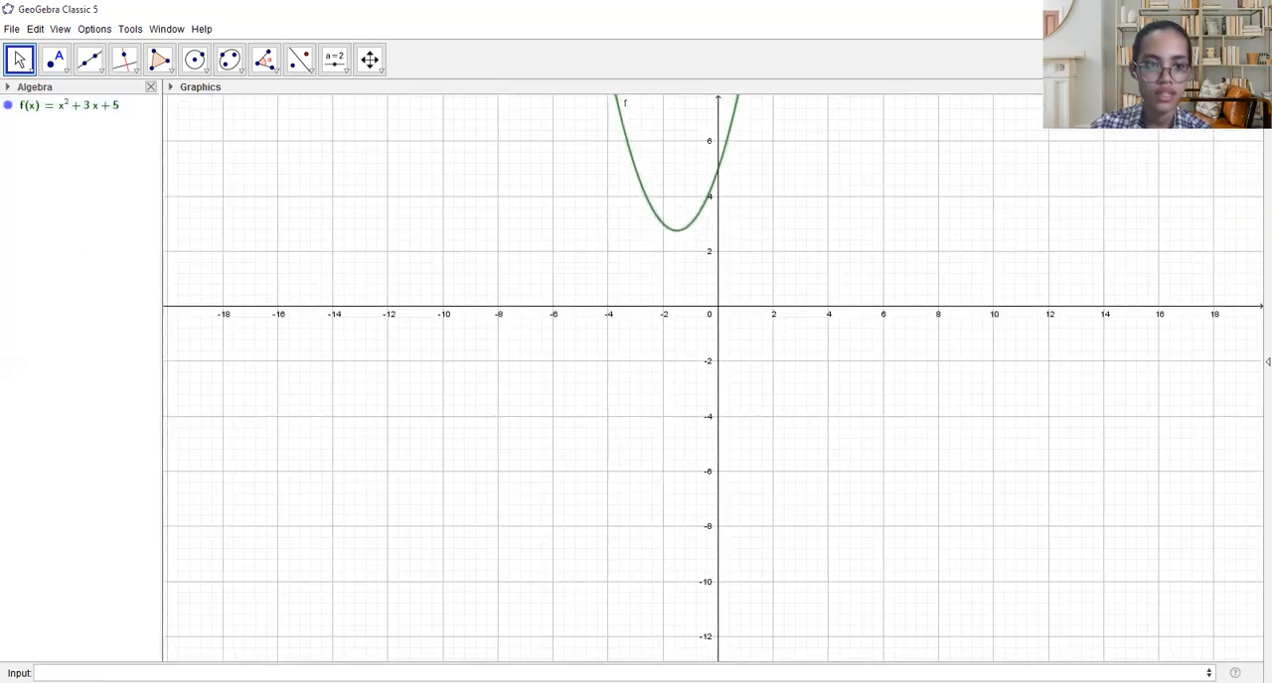
- Redefine f as the linear function f(x)=2x+5 and plot it in place of the parabola
click(137, 673)
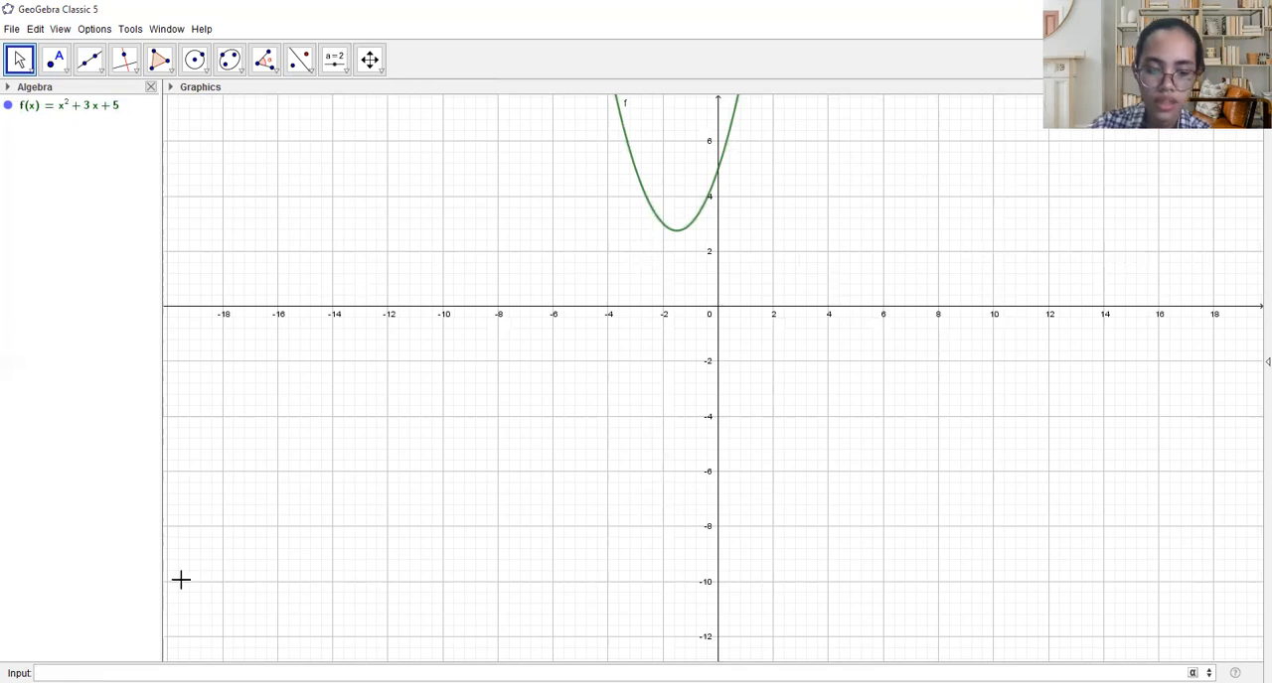
text(f)
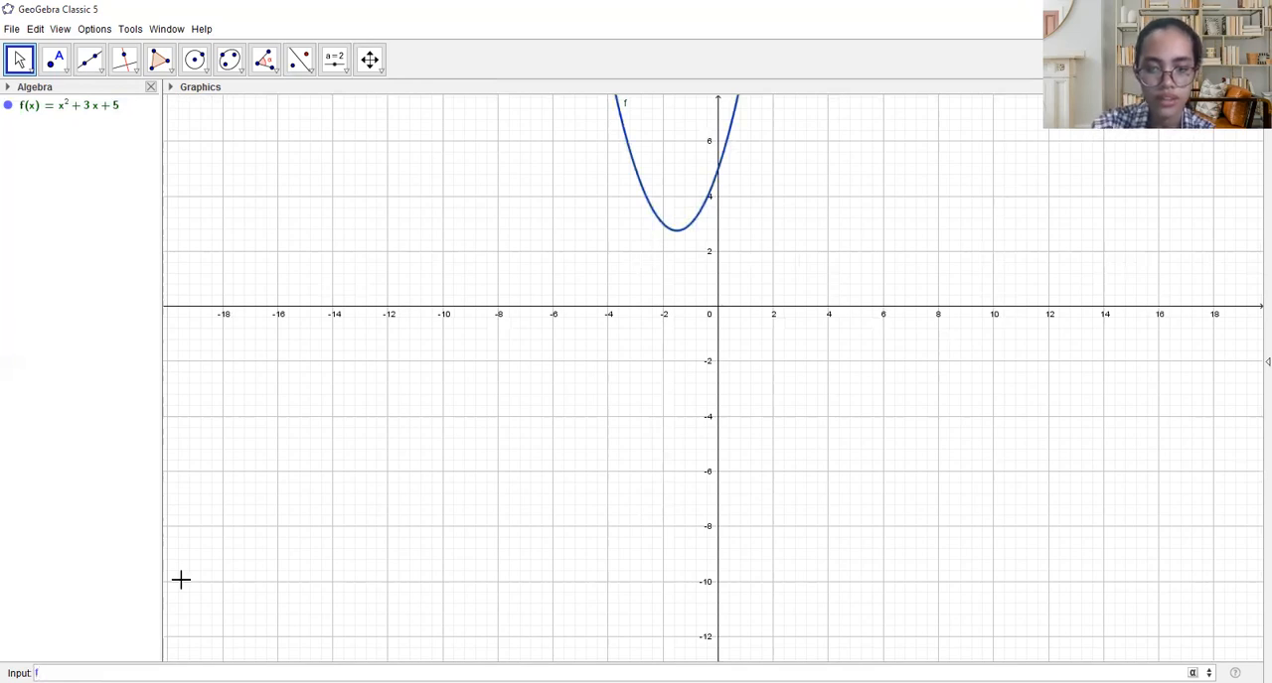
text((x0)
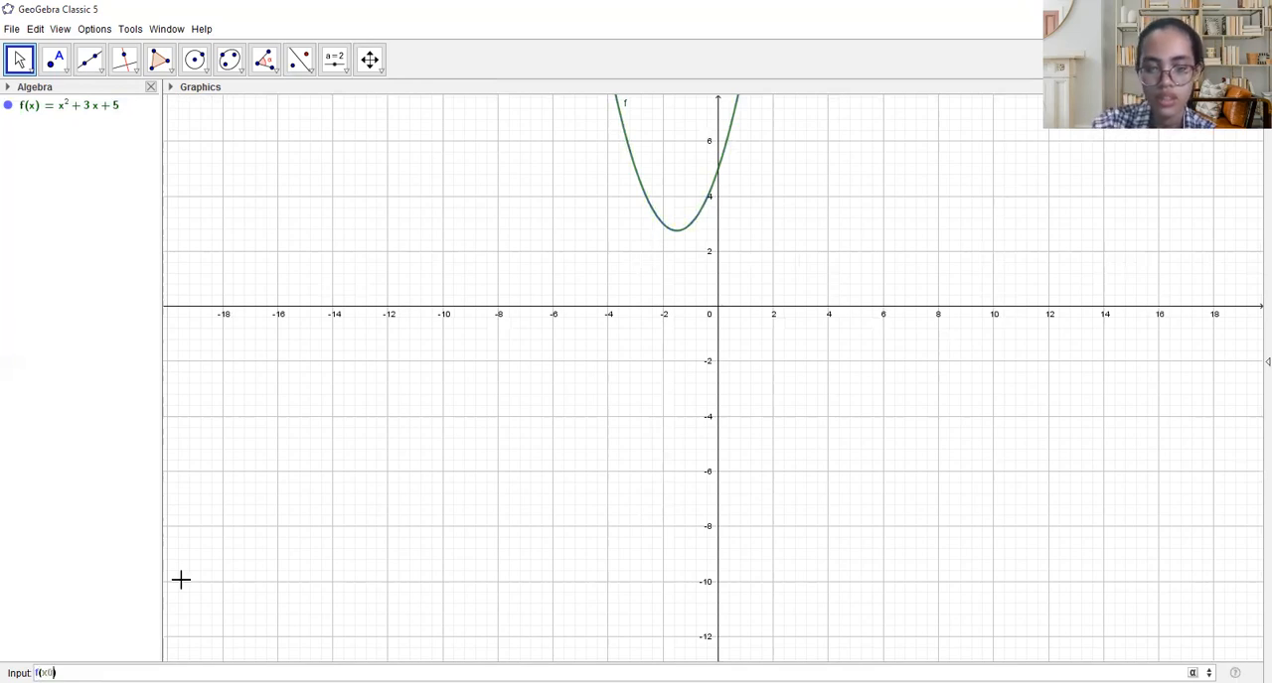
text(=)
key(BackSpace)
key(BackSpace)
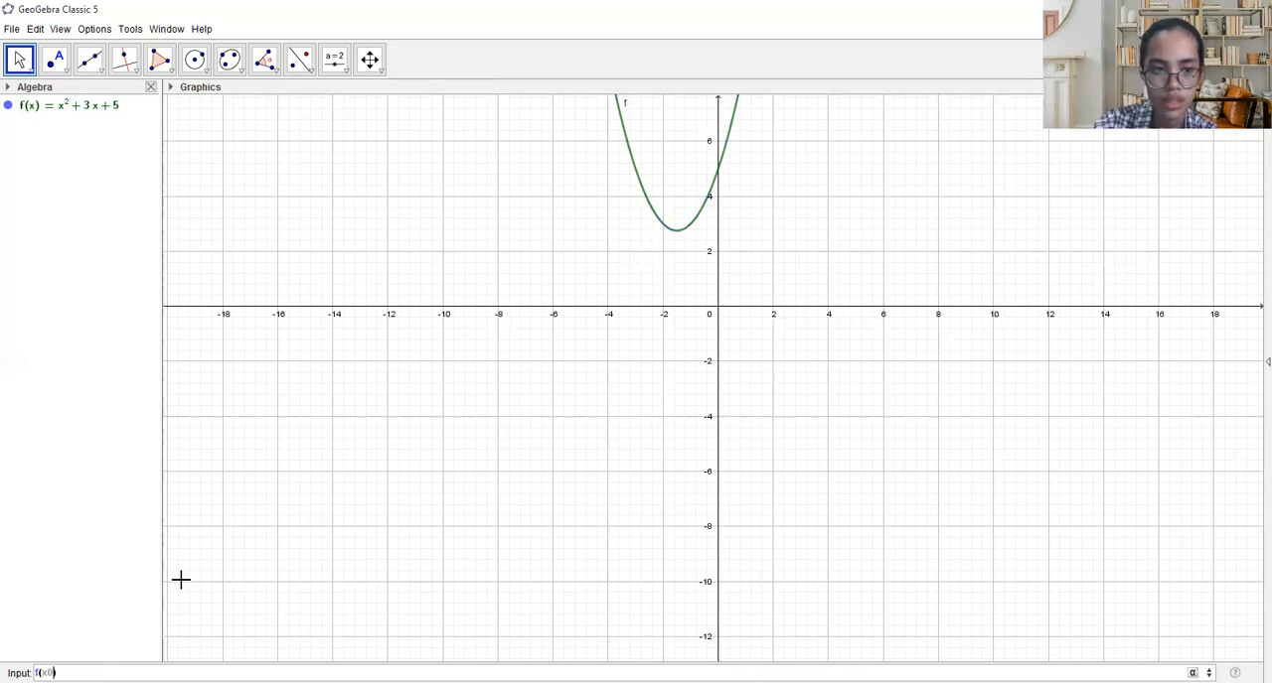
text(=2x+5)
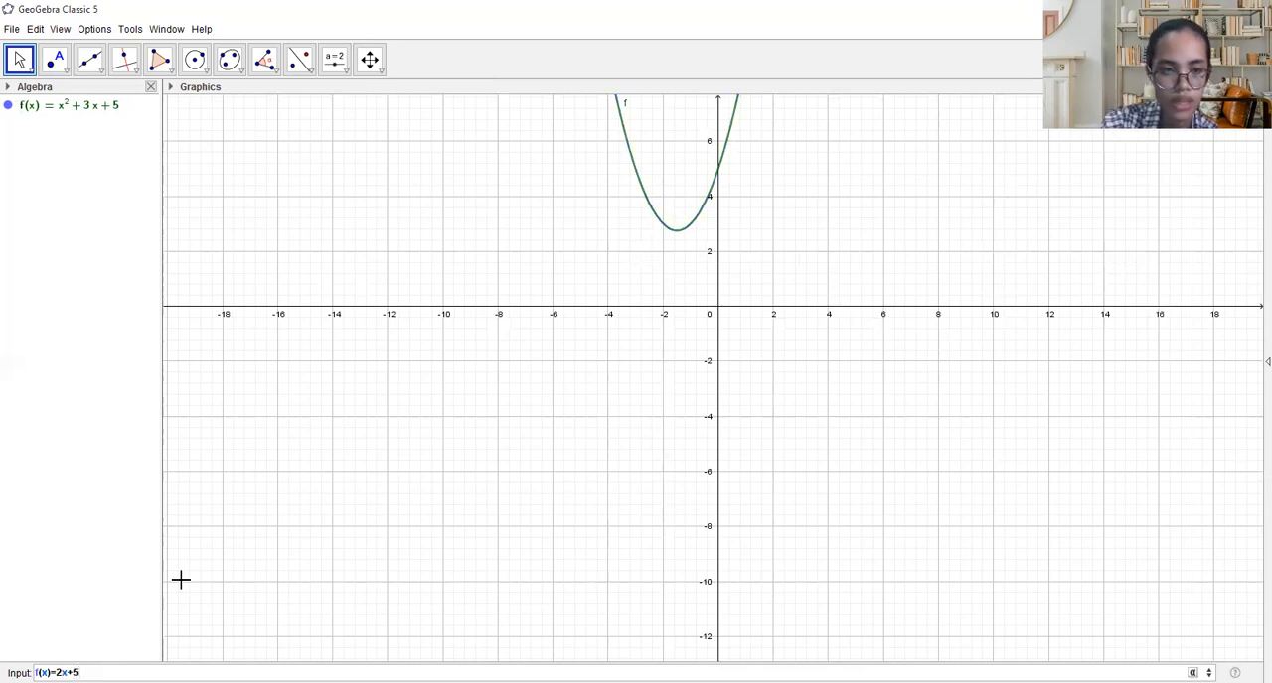
key(Return)
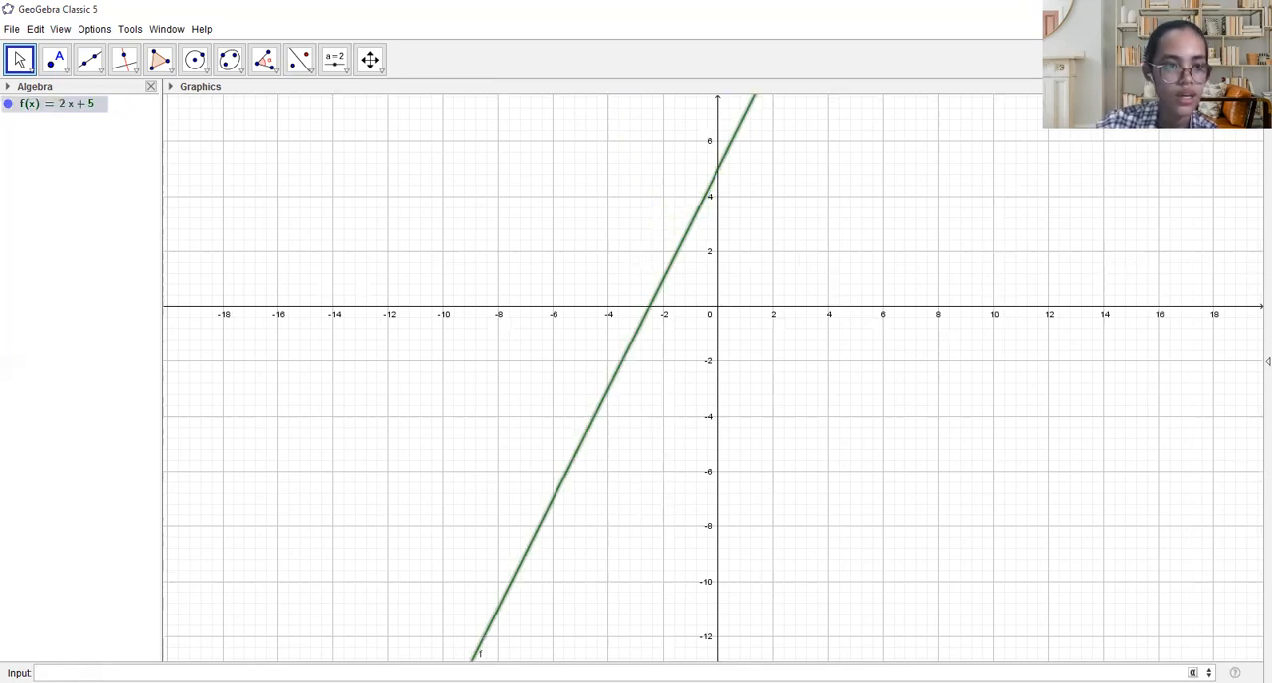
- Plot the quadratic function f(x)=x^2+3x+5 again in place of the straight line
click(134, 584)
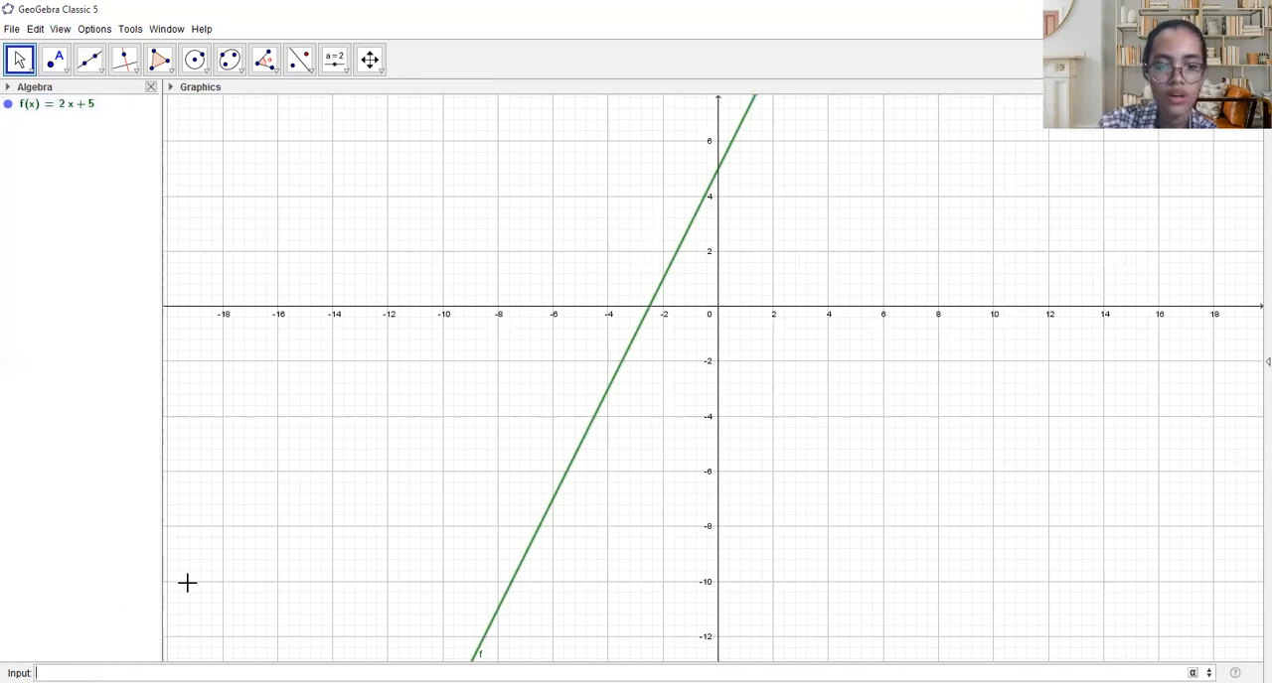
text(f)
text((x)
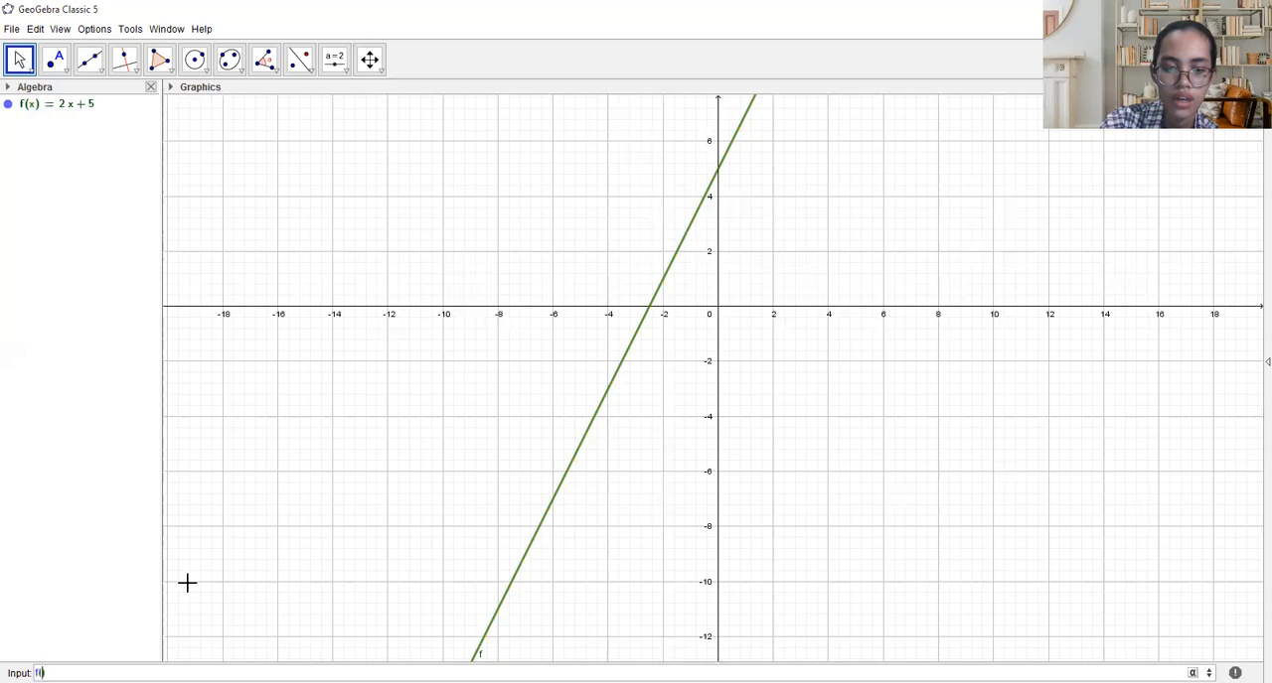
text()=x^)
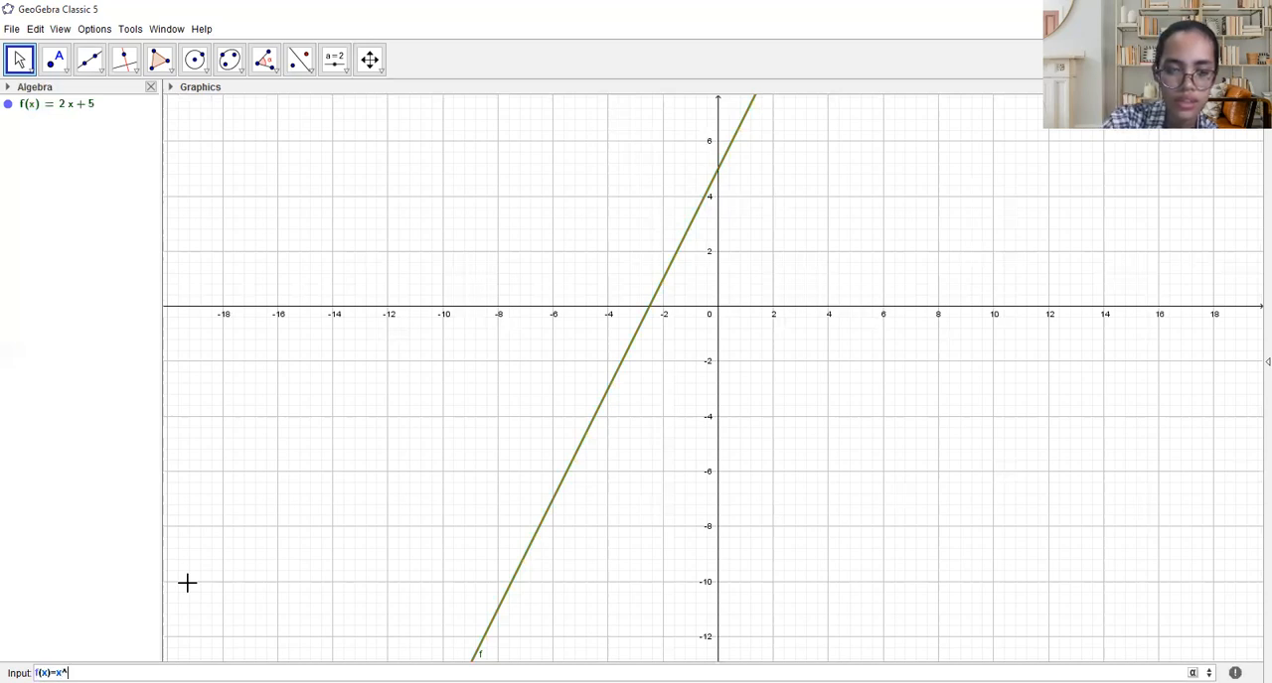
text(2+)
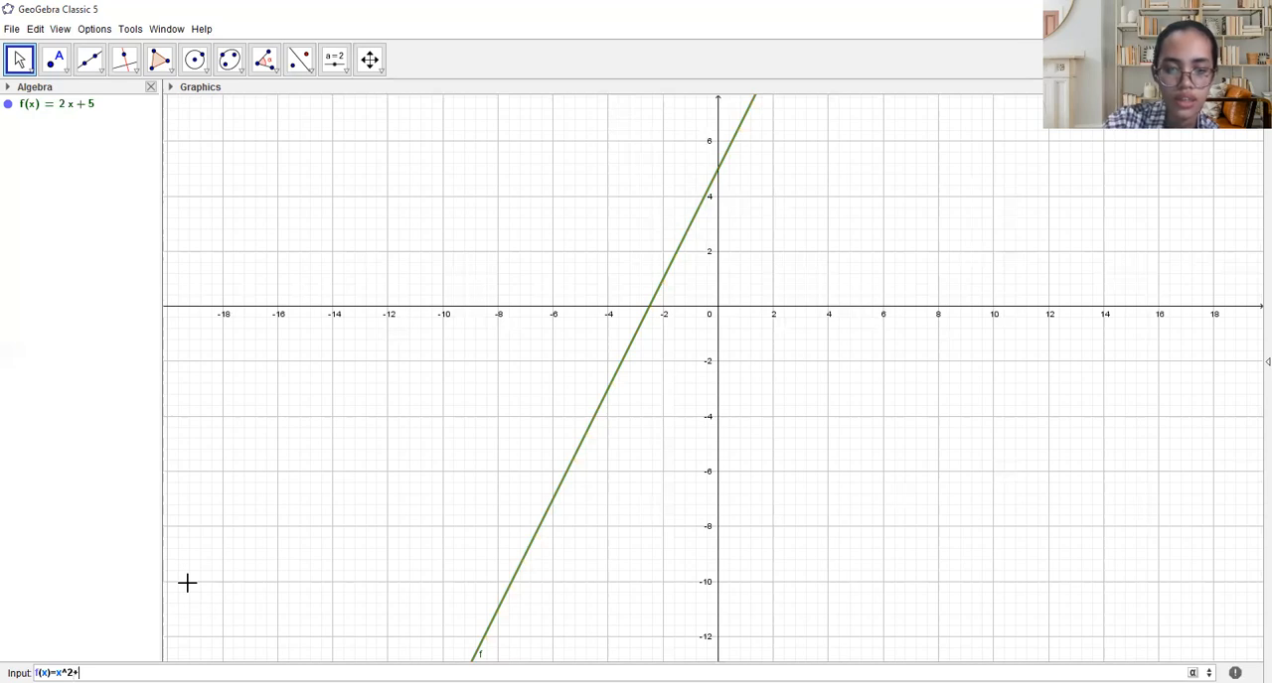
text(3x+5)
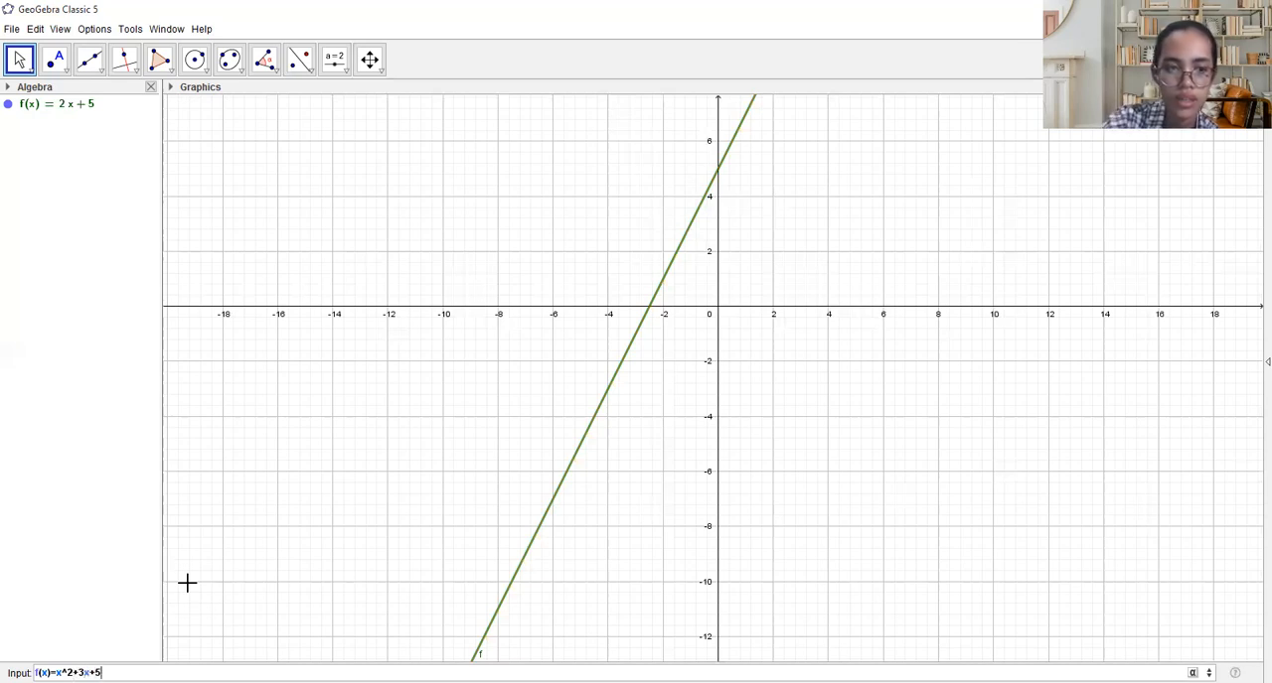
key(Return)
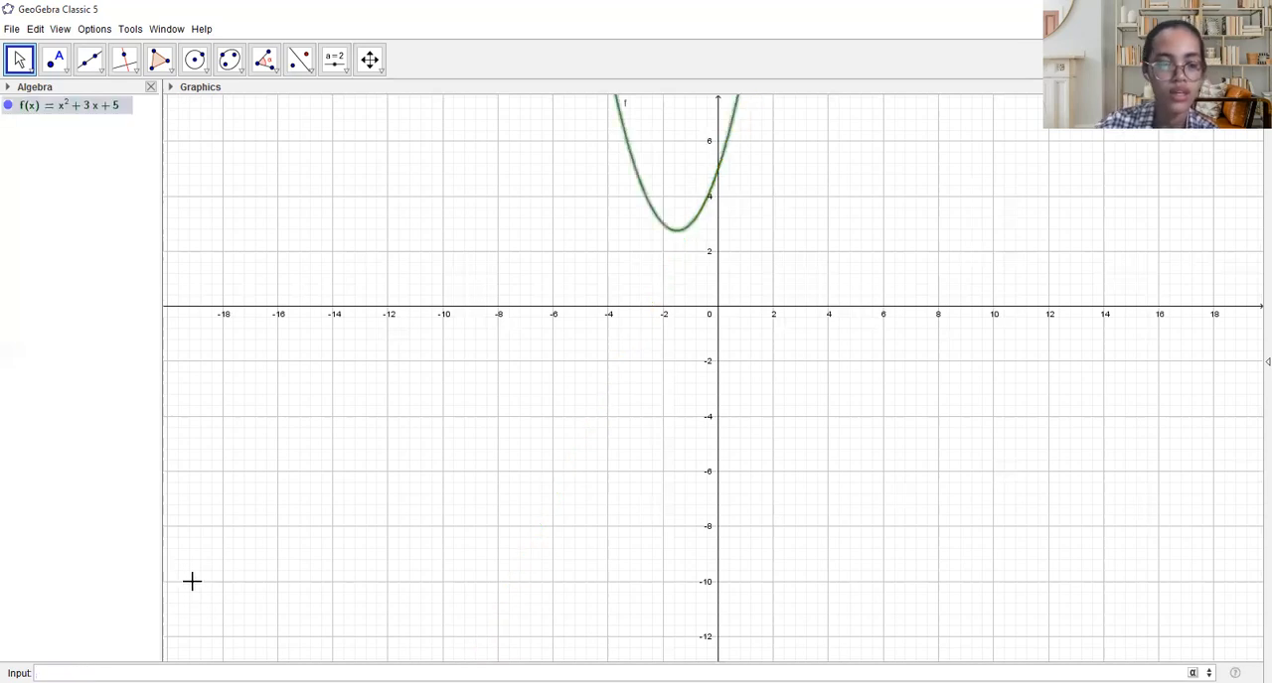
scroll(585, 363, up, 3)
scroll(586, 363, down, 5)
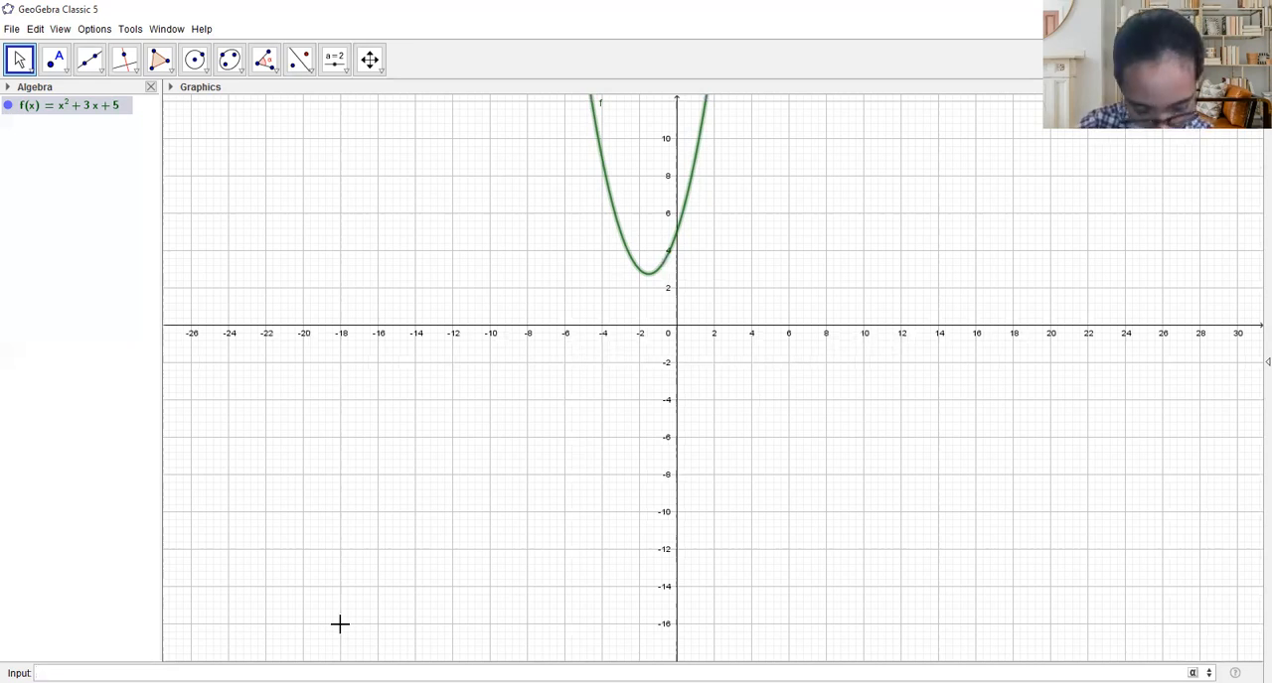
- Redefine f as the cubic function f(x)=x^3+2x^2+3x+6 and plot its graph
text(f(x))
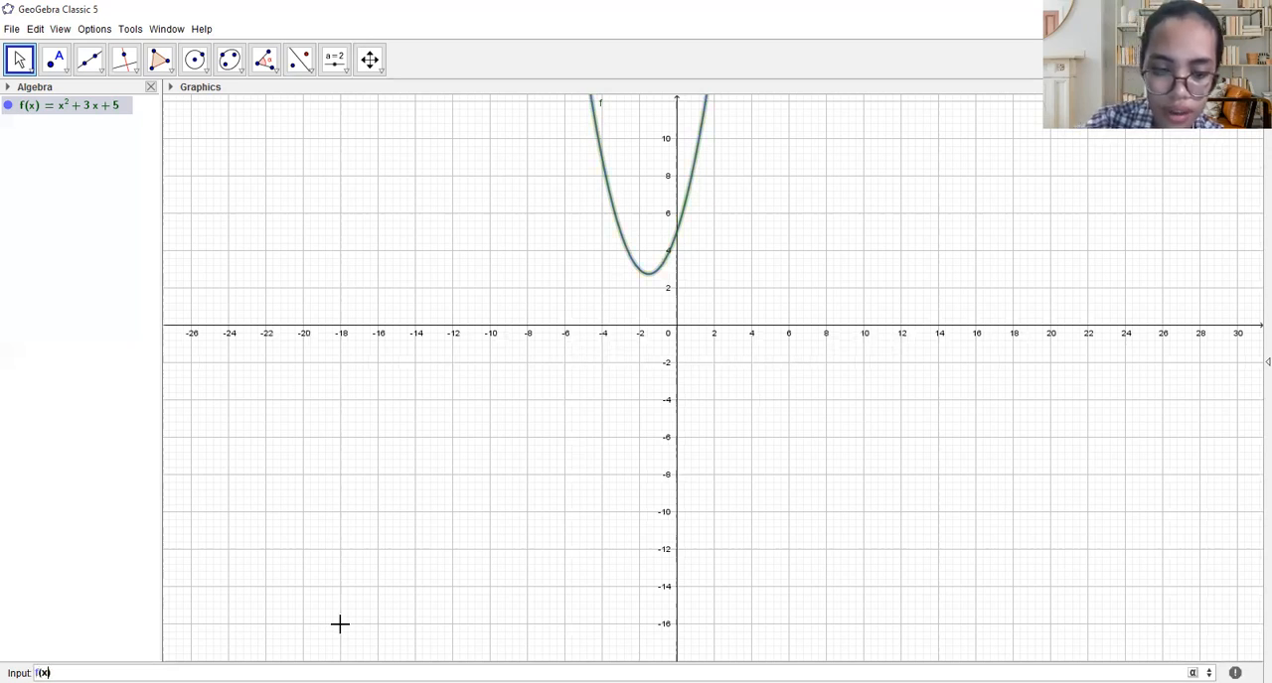
text(=x^3)
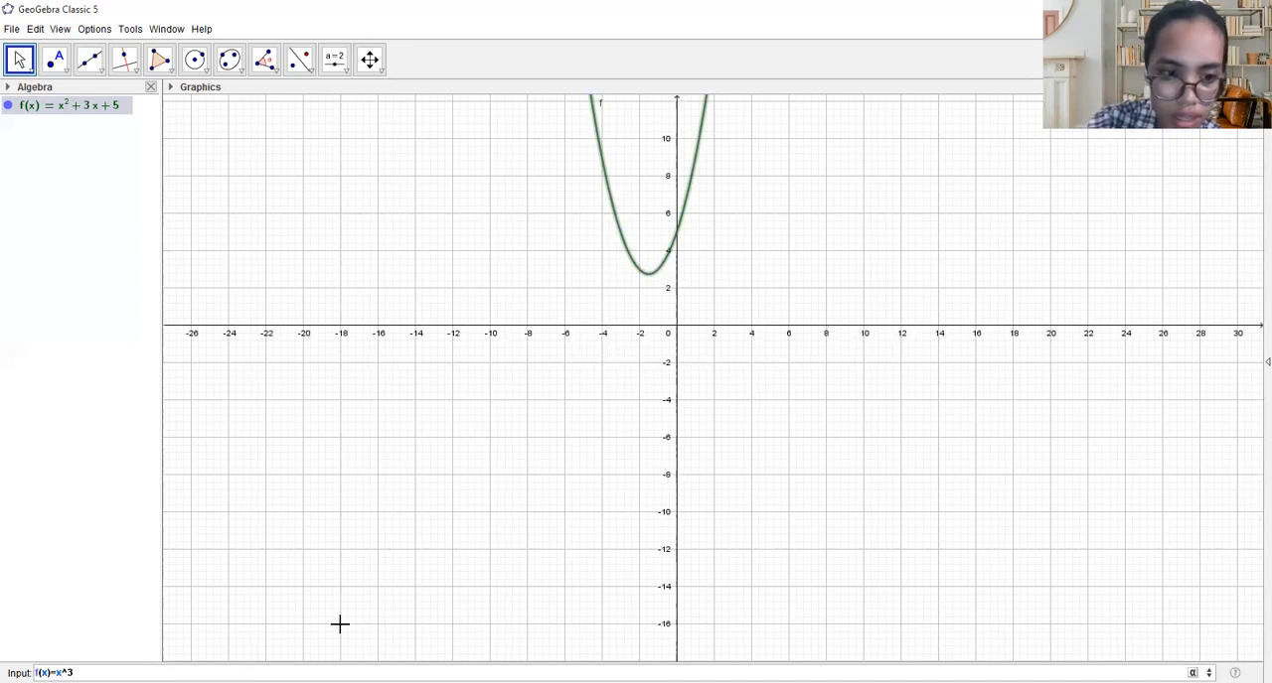
text(+)
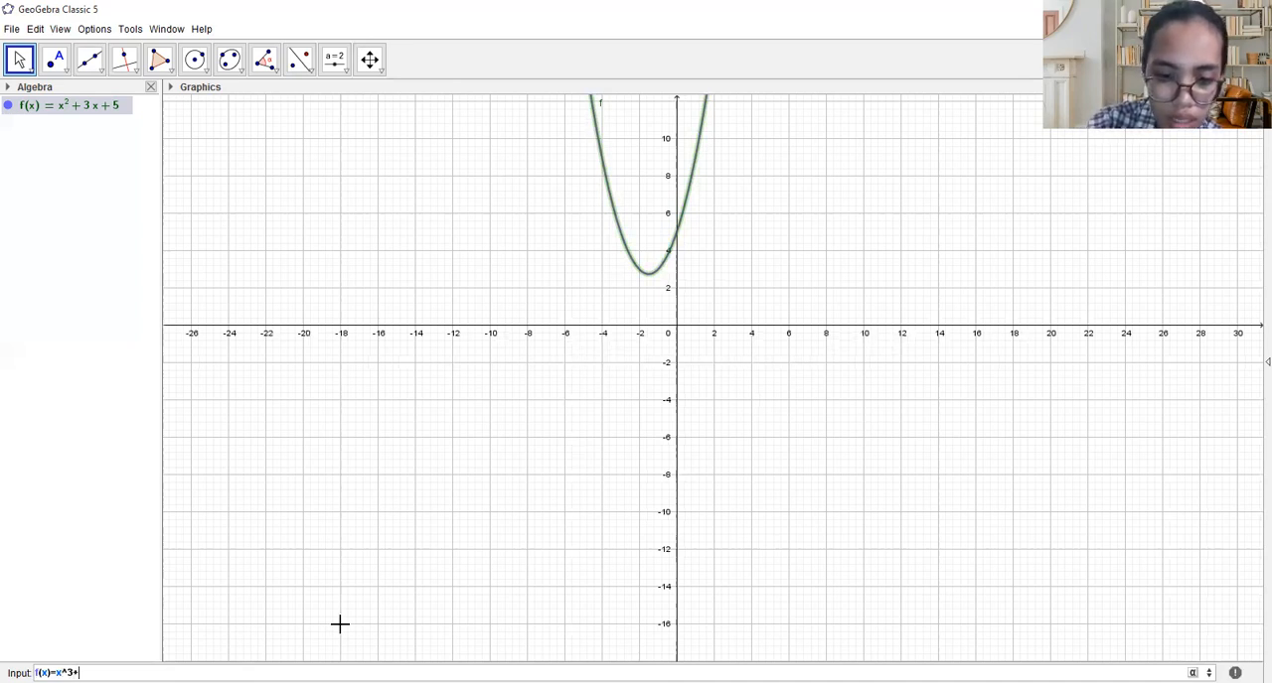
text(2x^2)
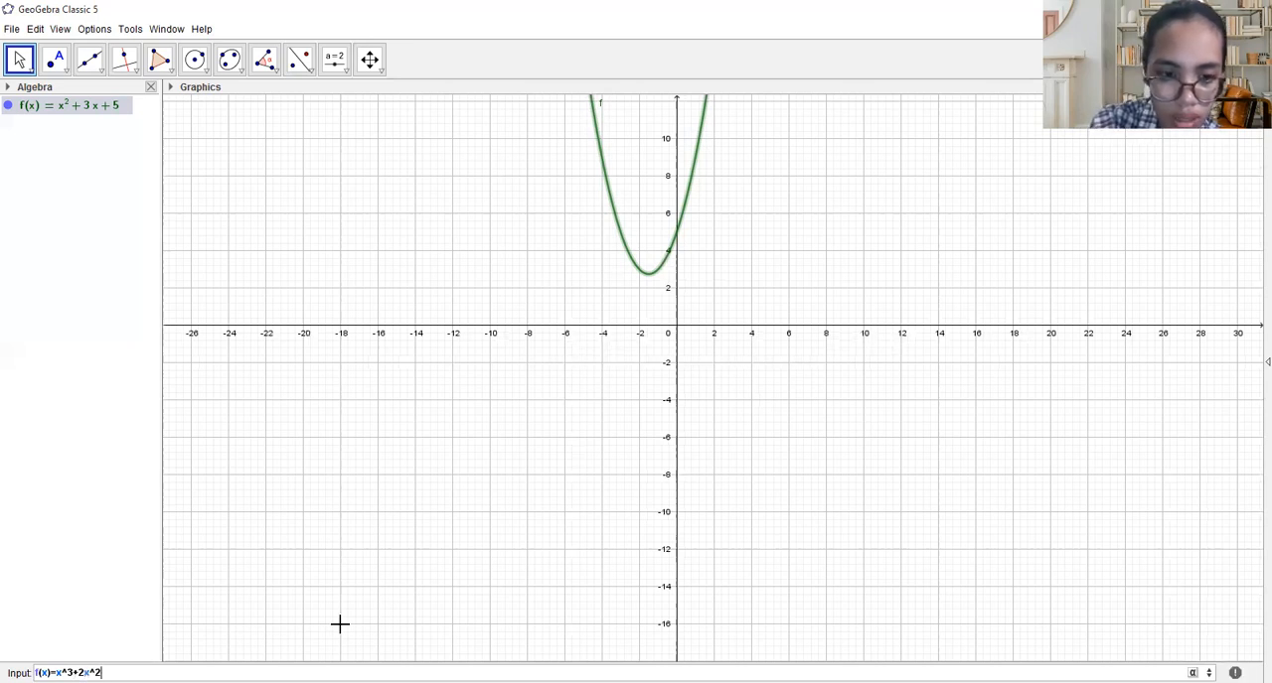
text(+3)
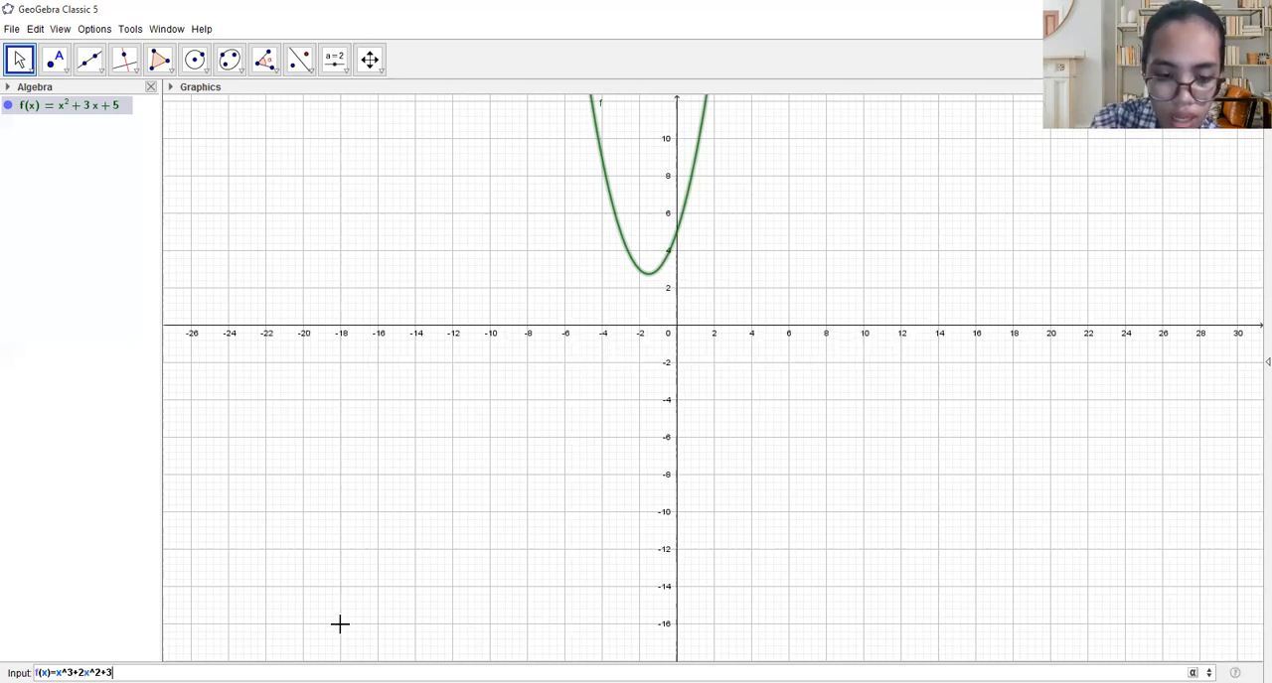
text(x+)
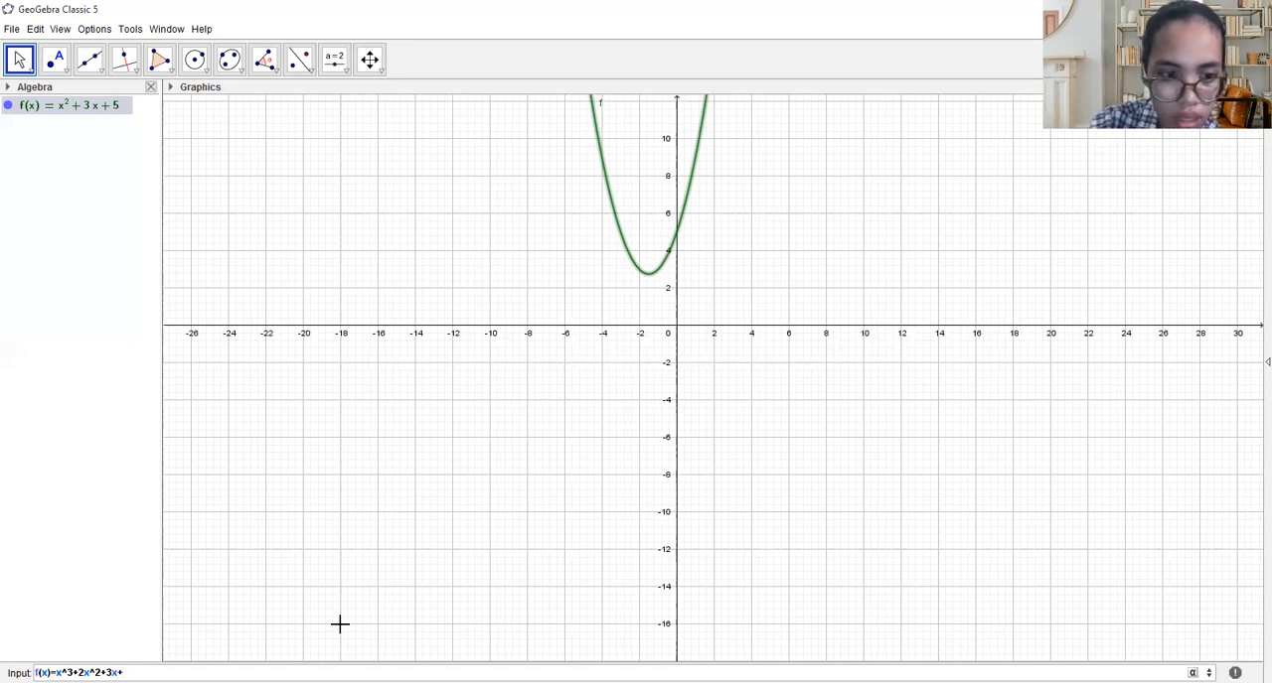
text(6)
key(Return)
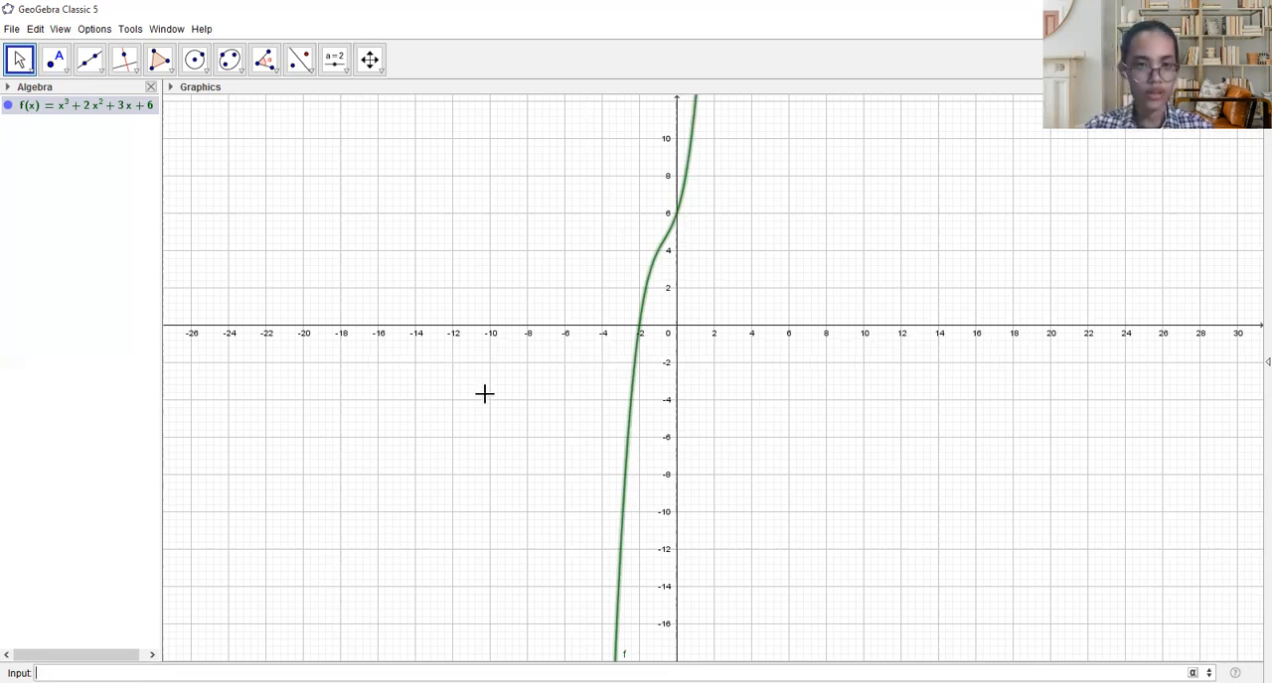
- Copy the cubic function's definition from the algebra list into the input line
click(87, 108)
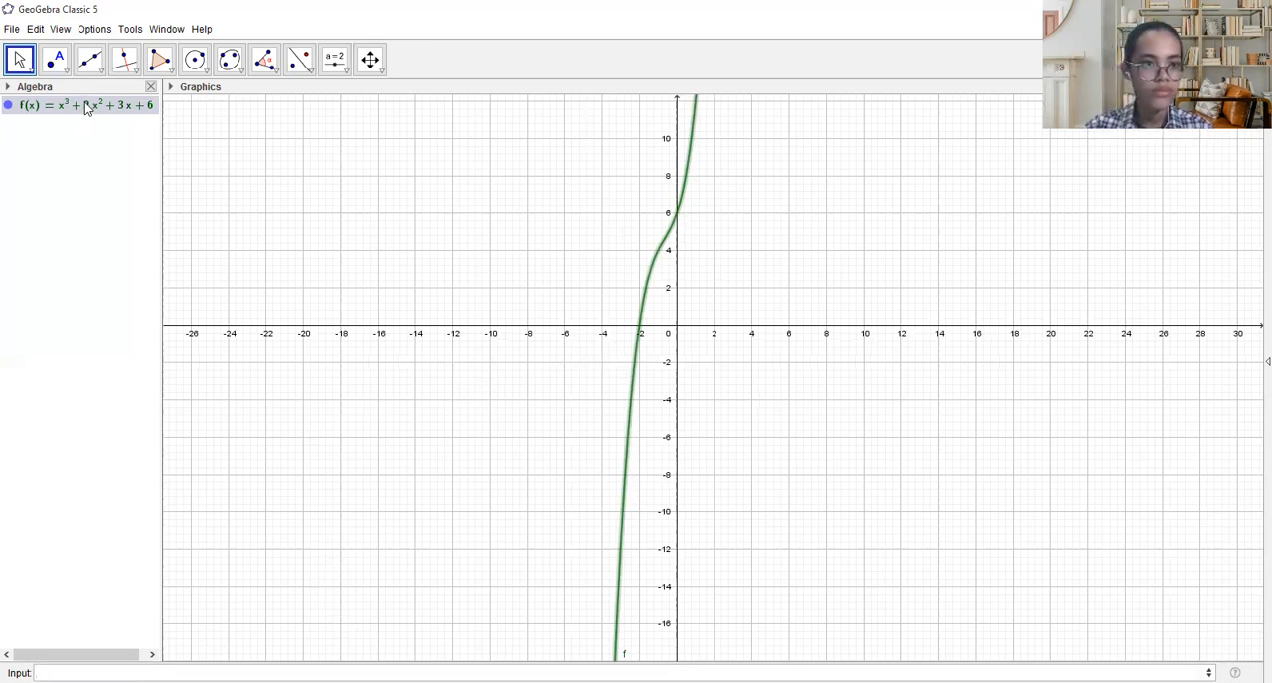
drag(84, 112, 89, 591)
key(F3)
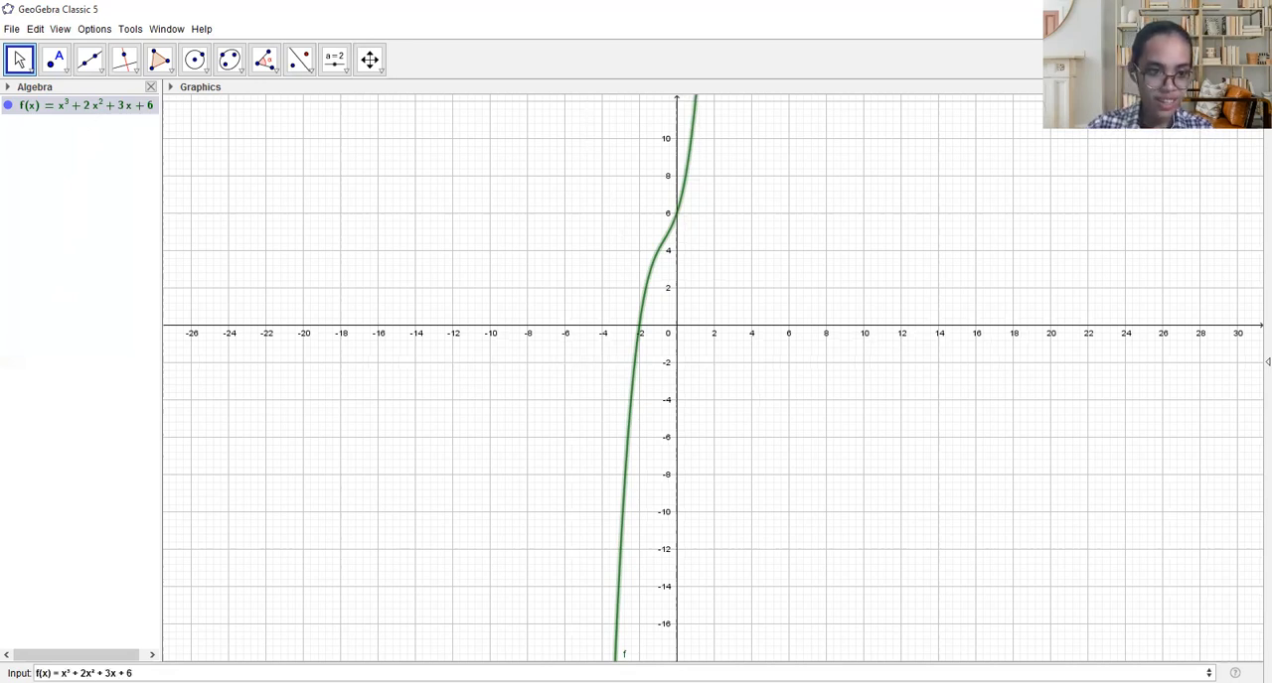
- Change the first two terms of the copied cubic definition in the input line to x^4 + 2x^3
click(37, 674)
key(BackSpace)
text(4)
key(BackSpace)
text(^)
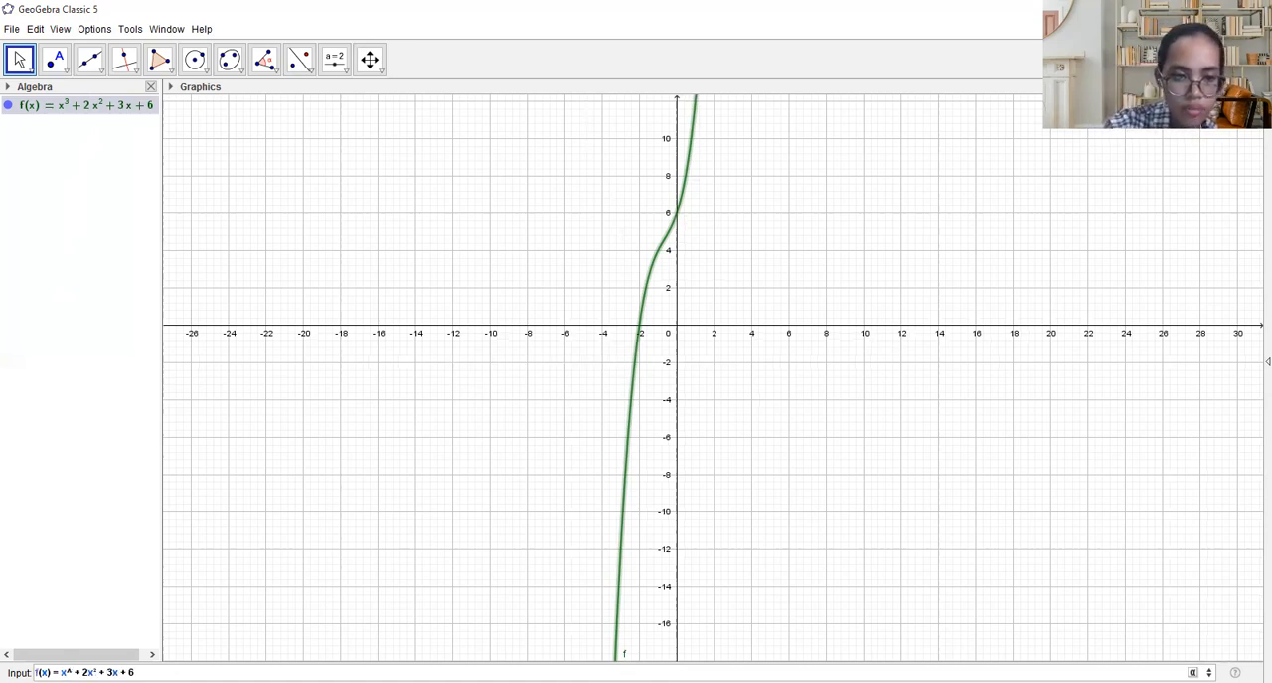
text(4)
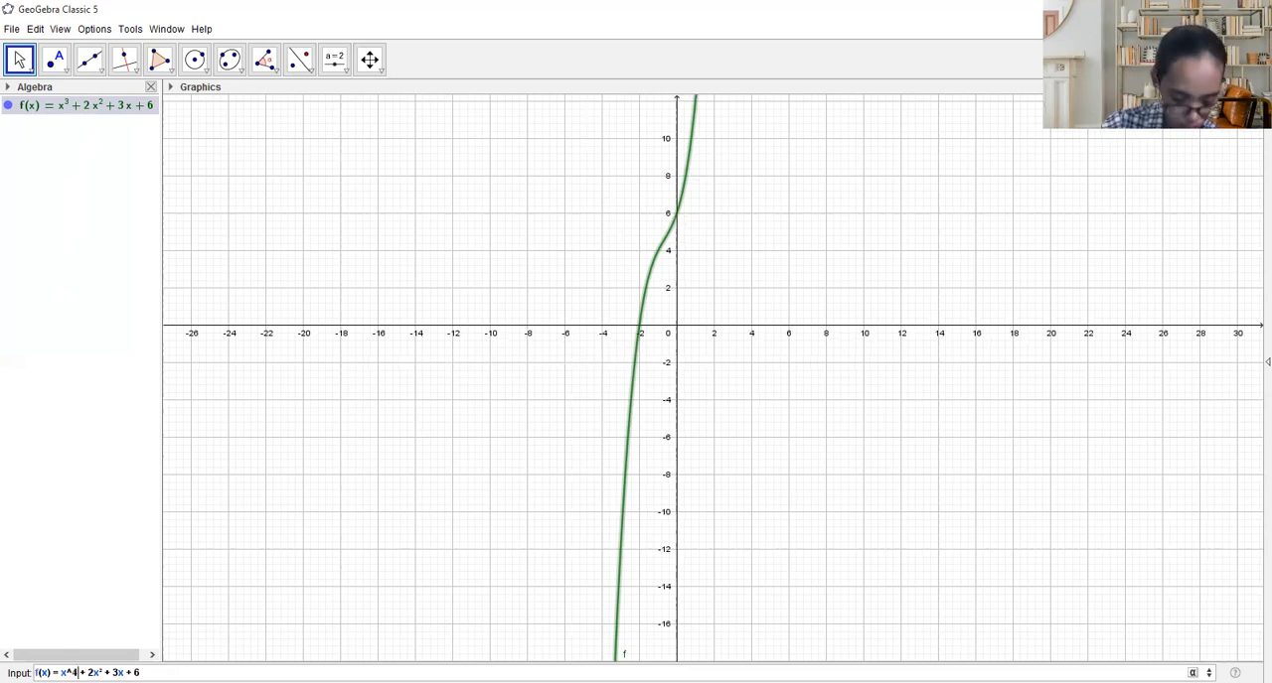
click(89, 674)
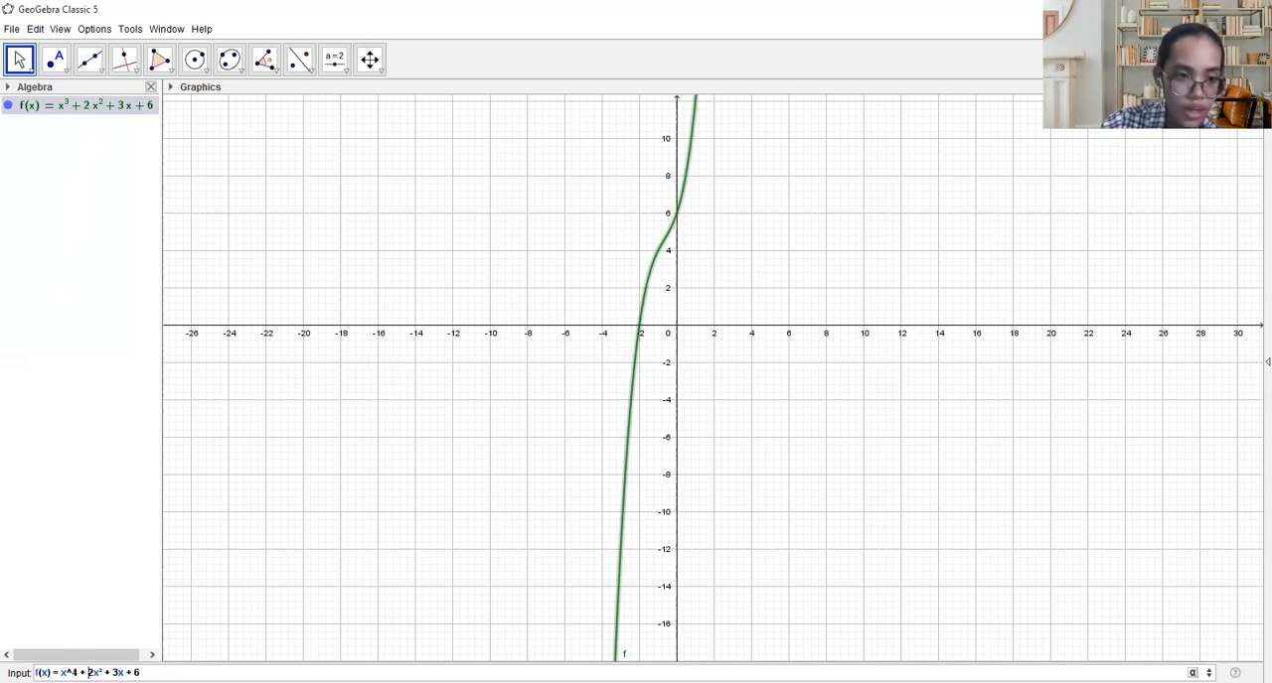
key(Right)
key(BackSpace)
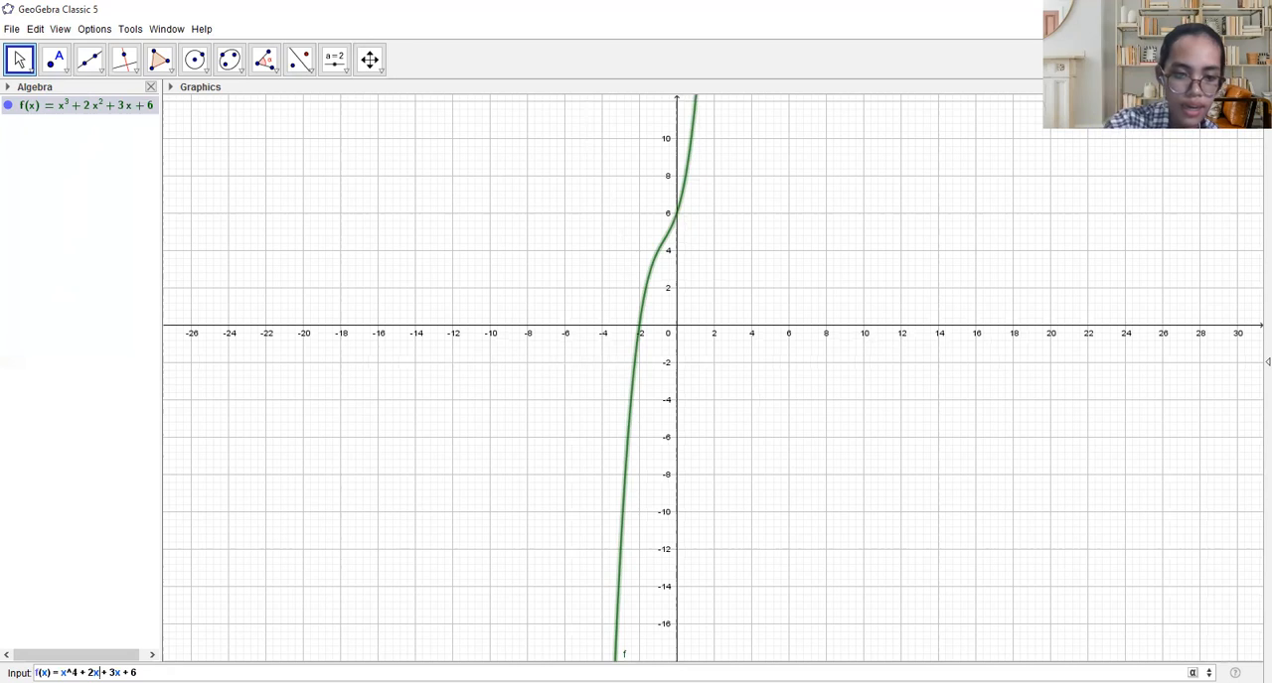
text(^3)
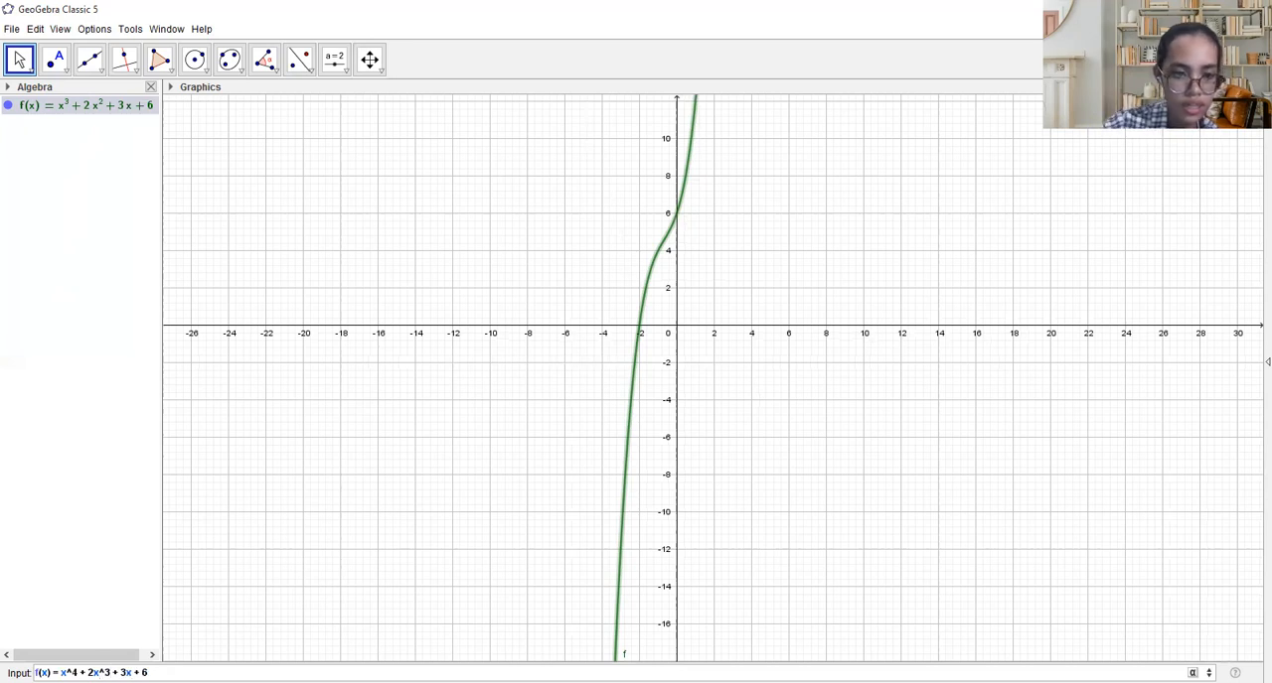
- Change the remaining terms of the definition to 3x^2+x + 5 and plot the resulting quartic function f
key(Right)
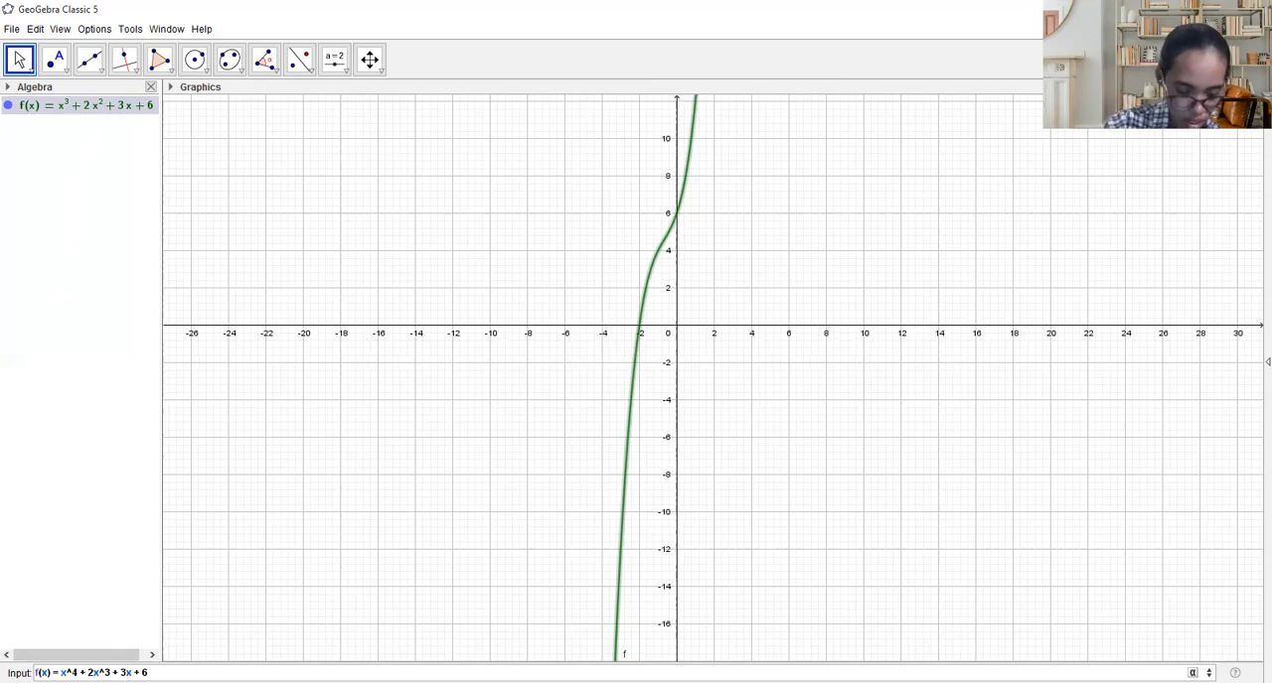
text(^2)
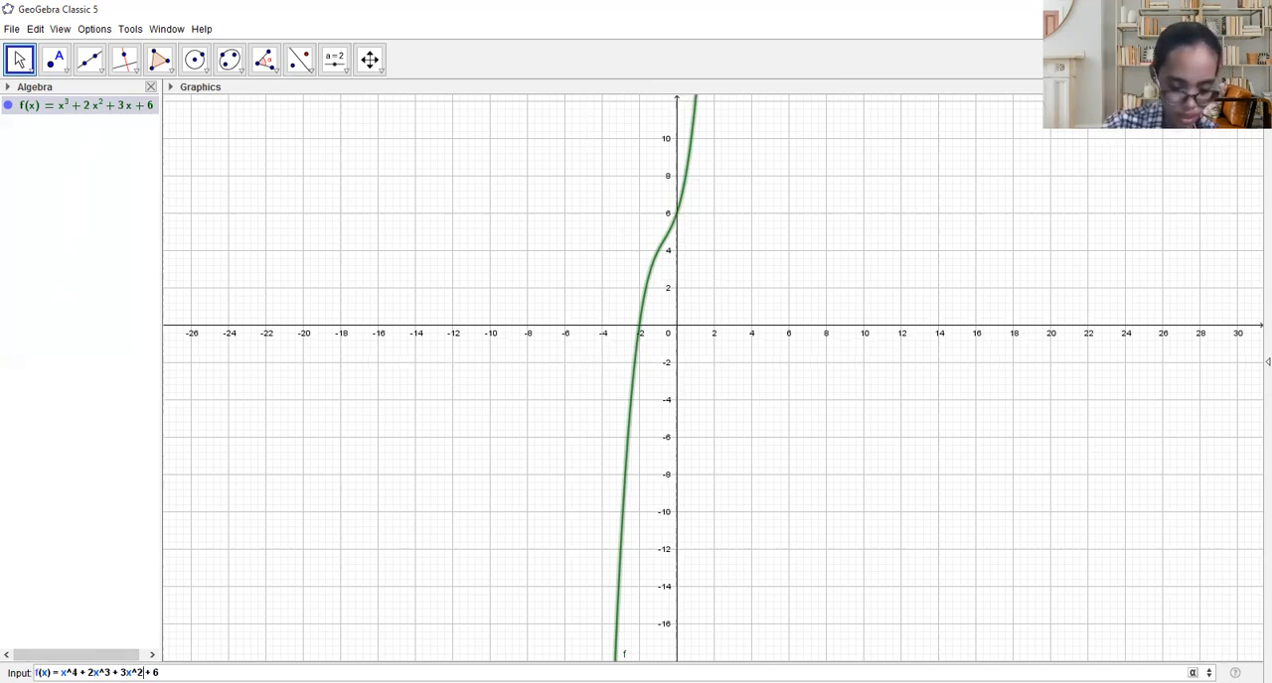
text(+x)
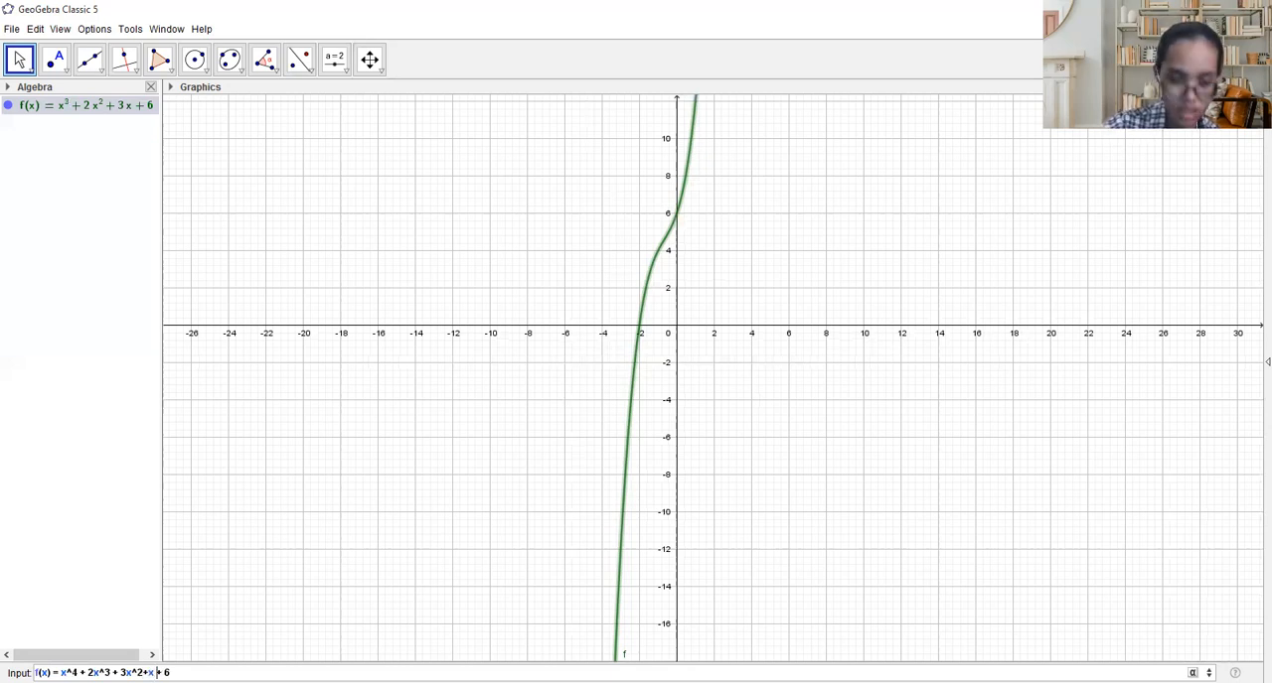
key(End)
key(BackSpace)
text(5)
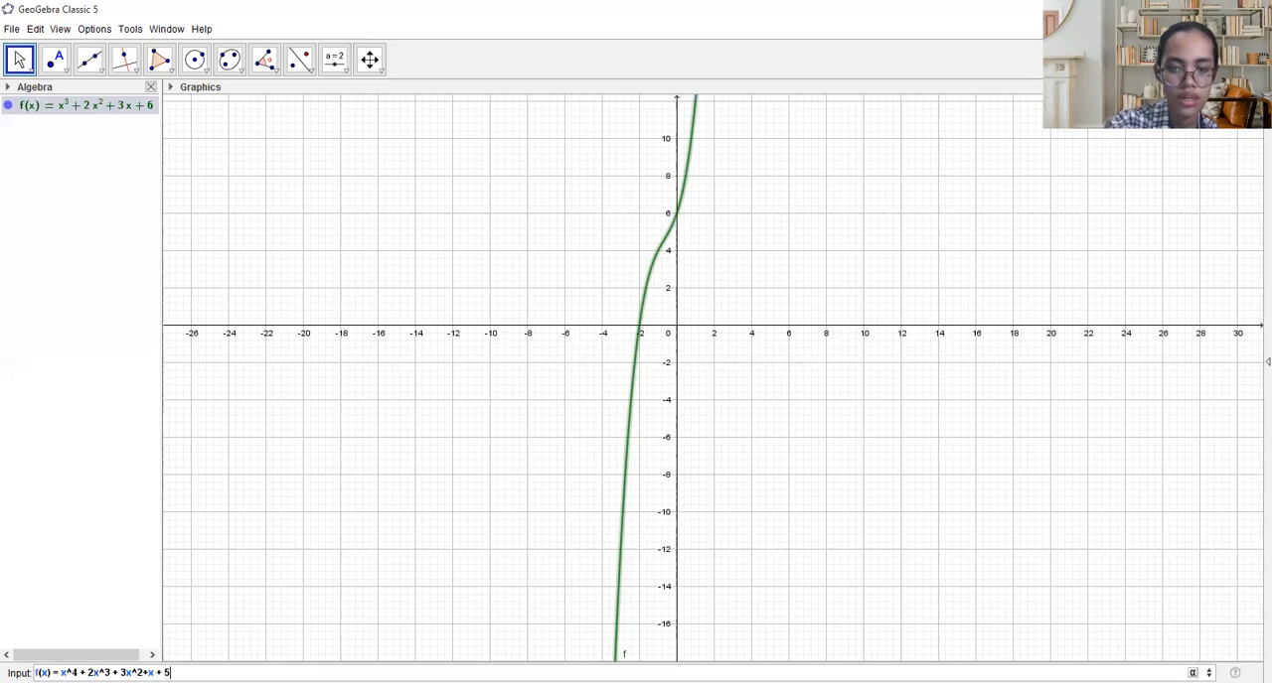
key(Return)
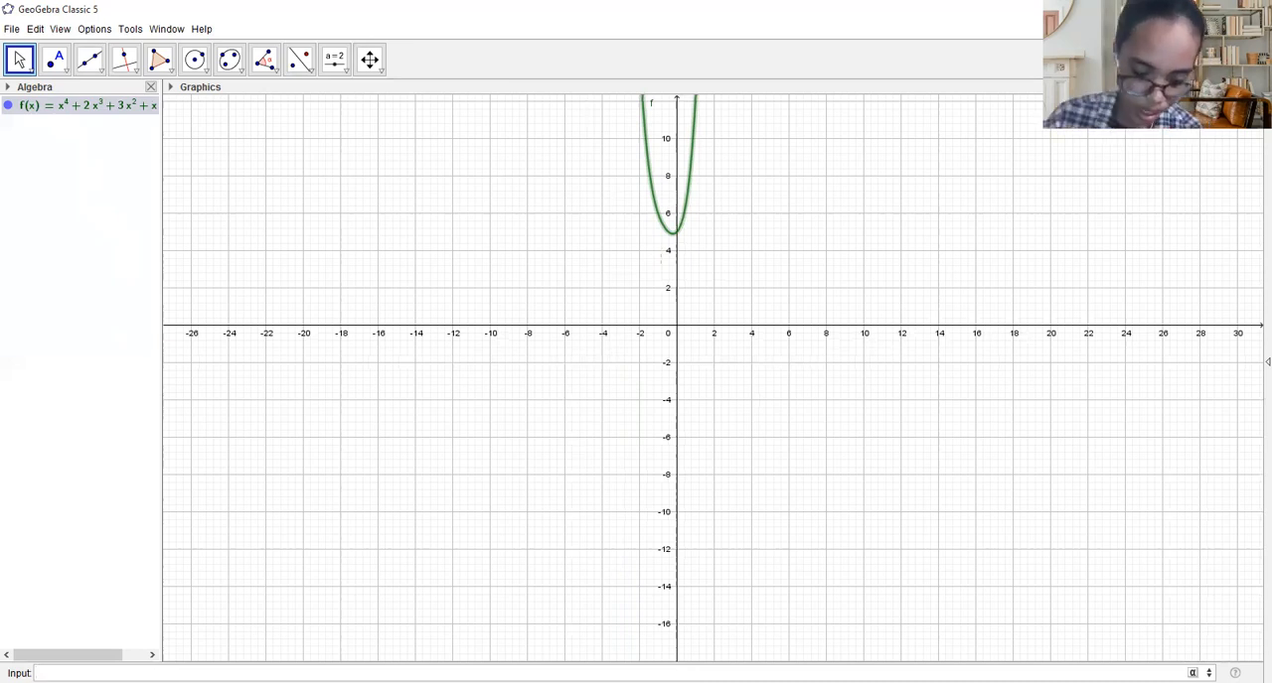
- Redefine f as the sine function f(x)=sin(x+45)-4 and plot it in place of the quartic curve
text(f)
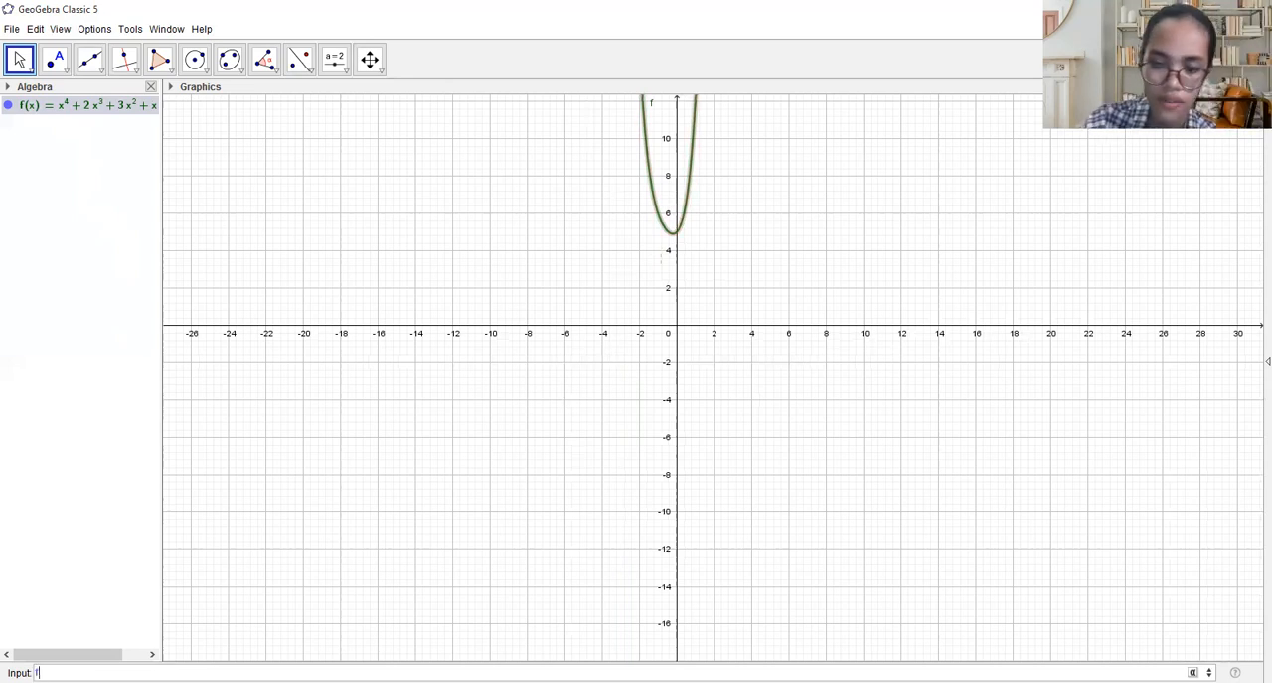
text((0)
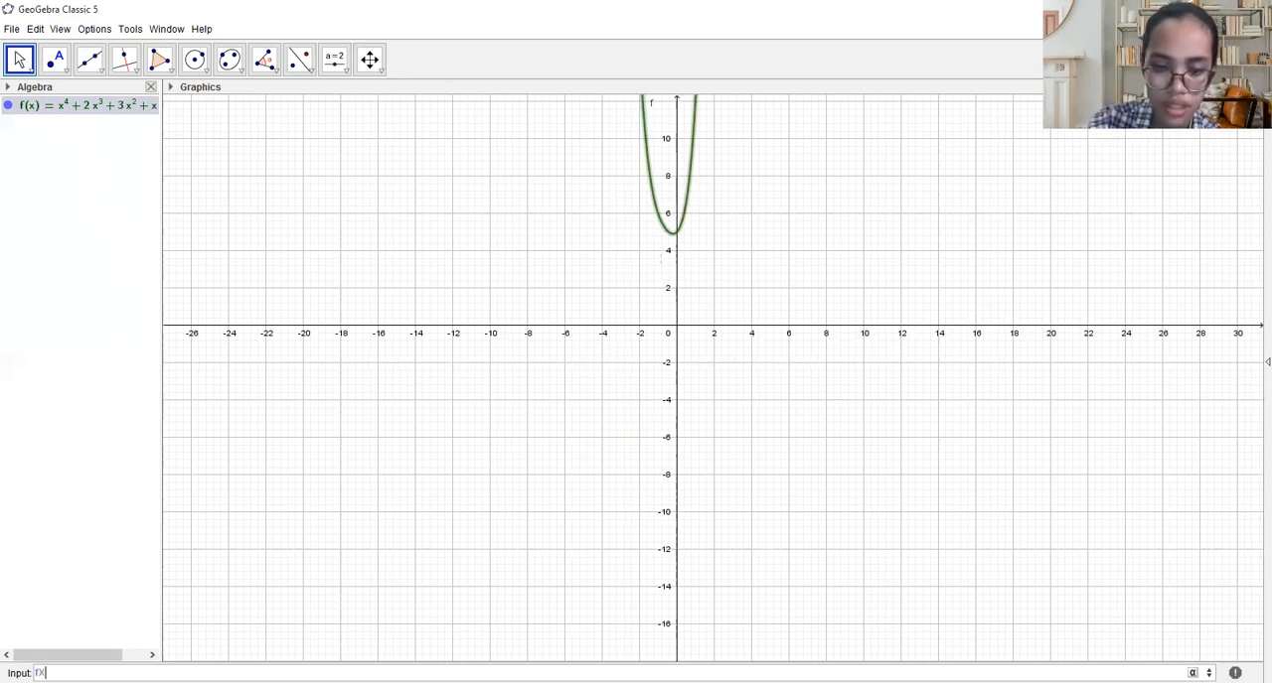
key(BackSpace)
key(BackSpace)
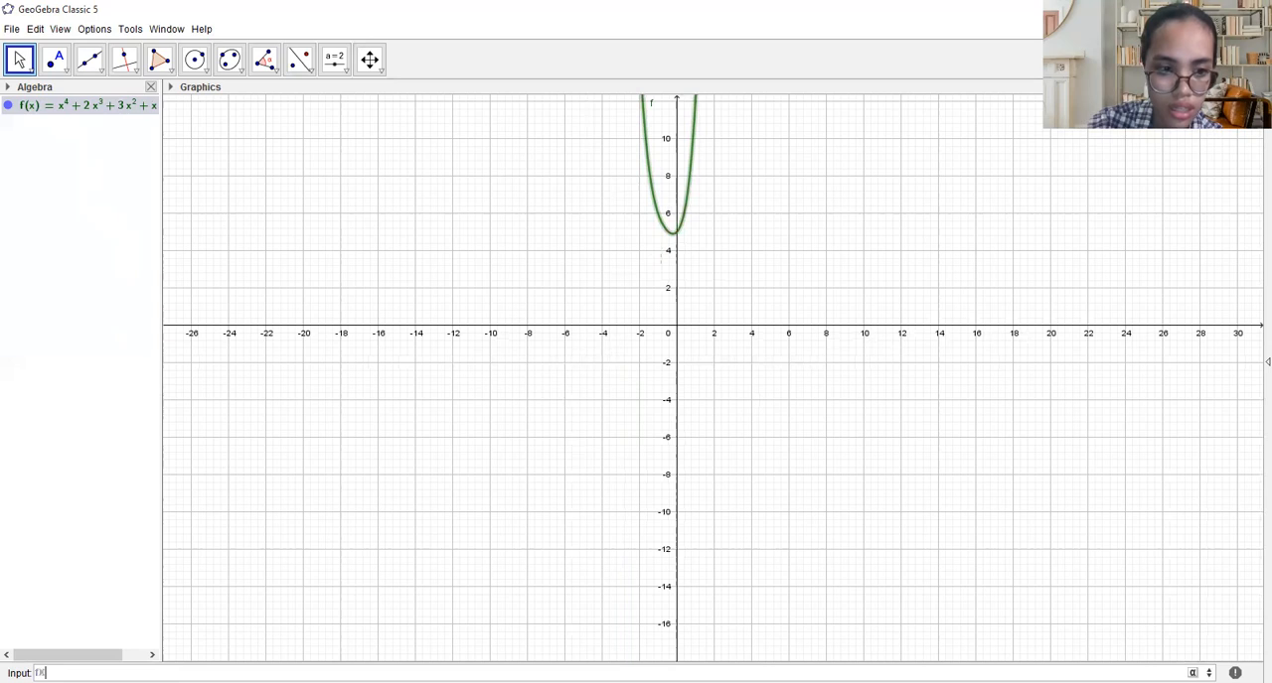
text((x))
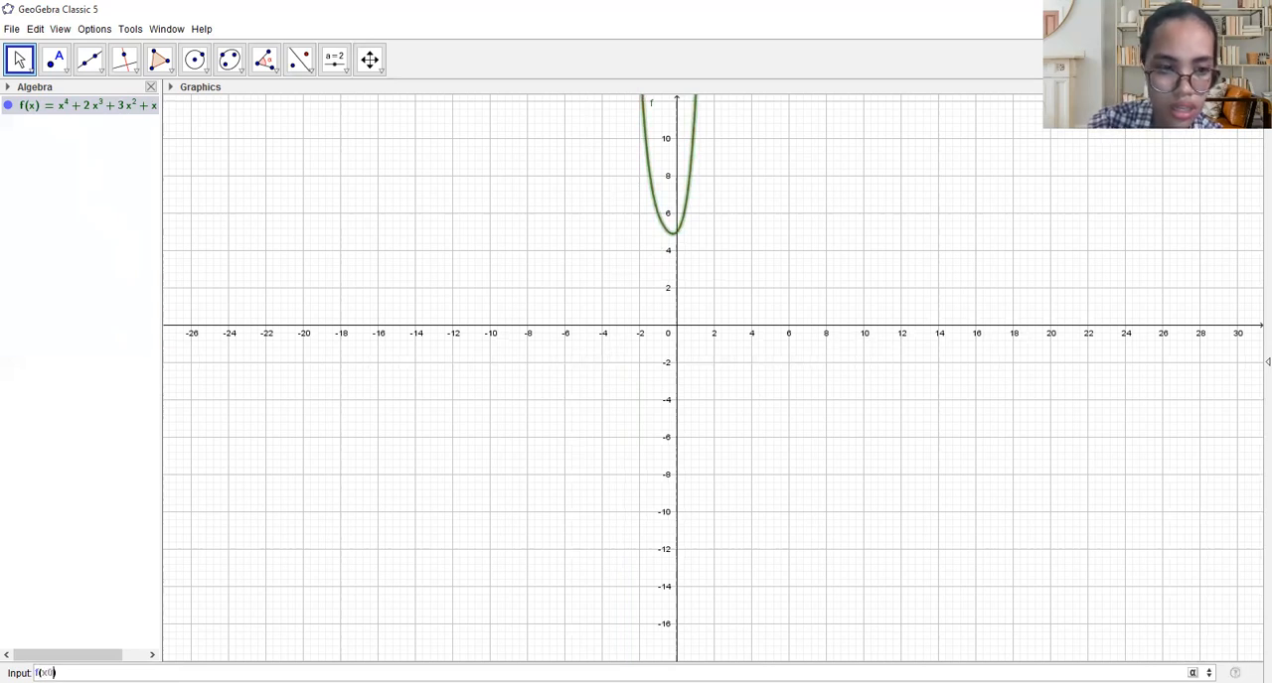
text(=)
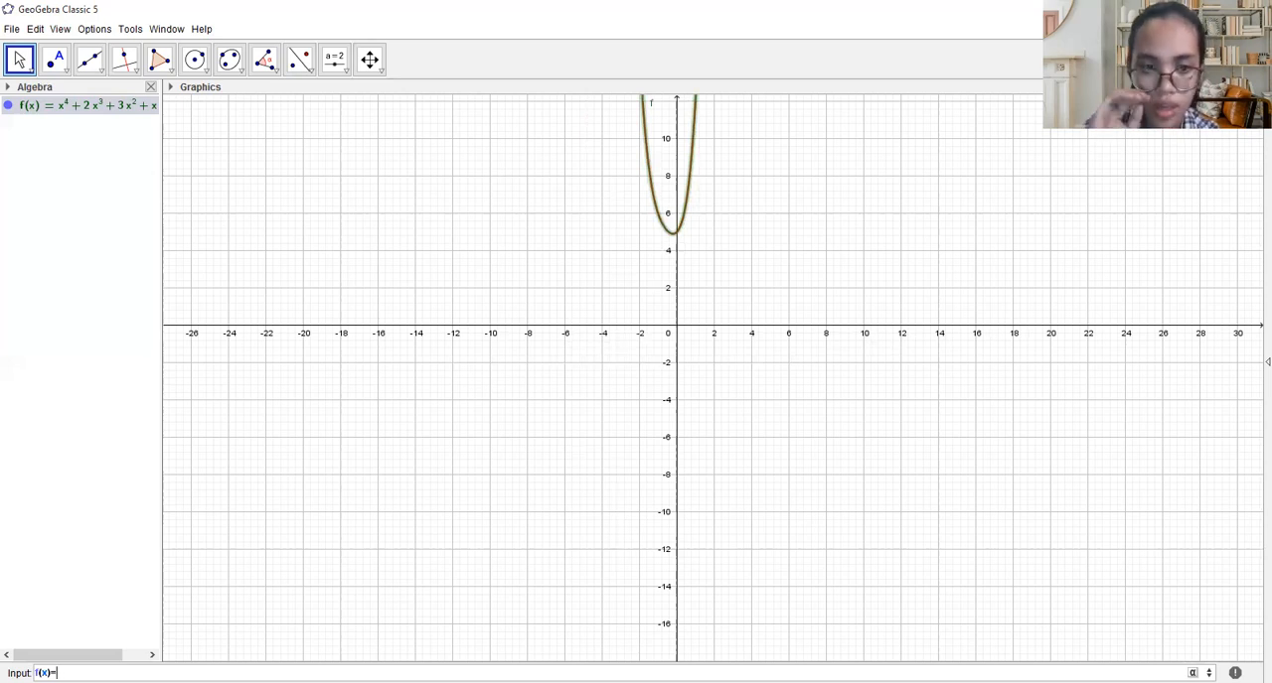
text(sin)
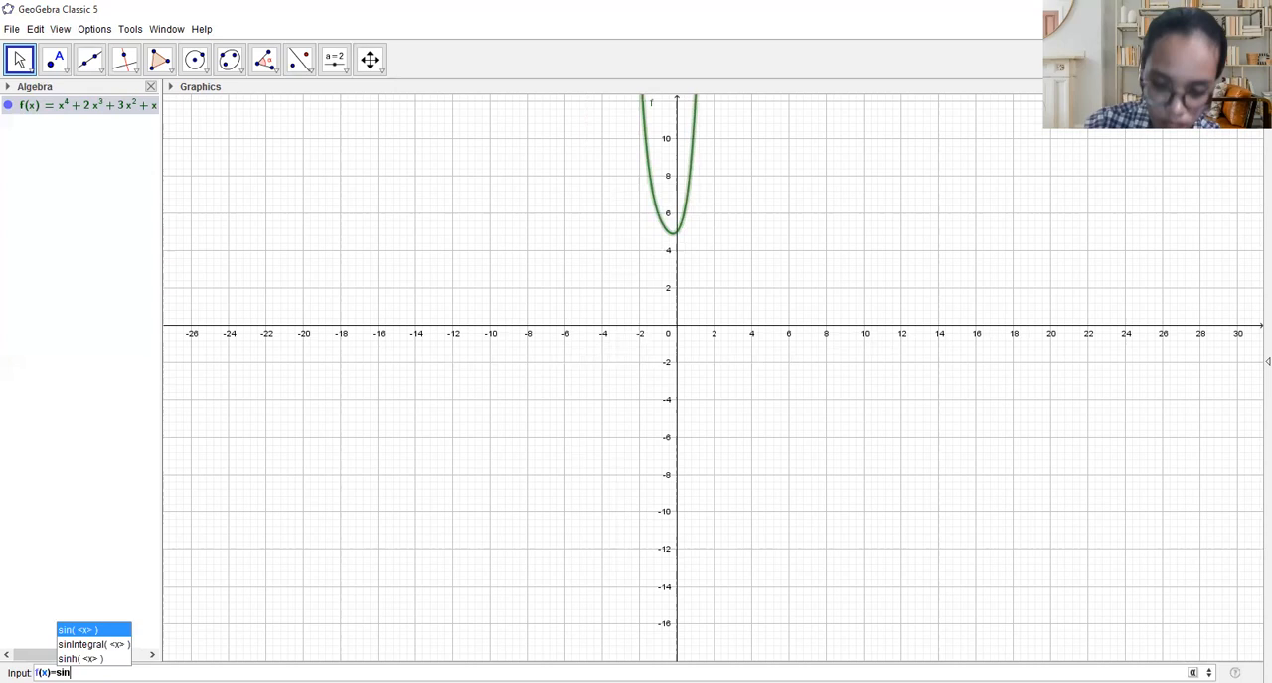
text((x+)
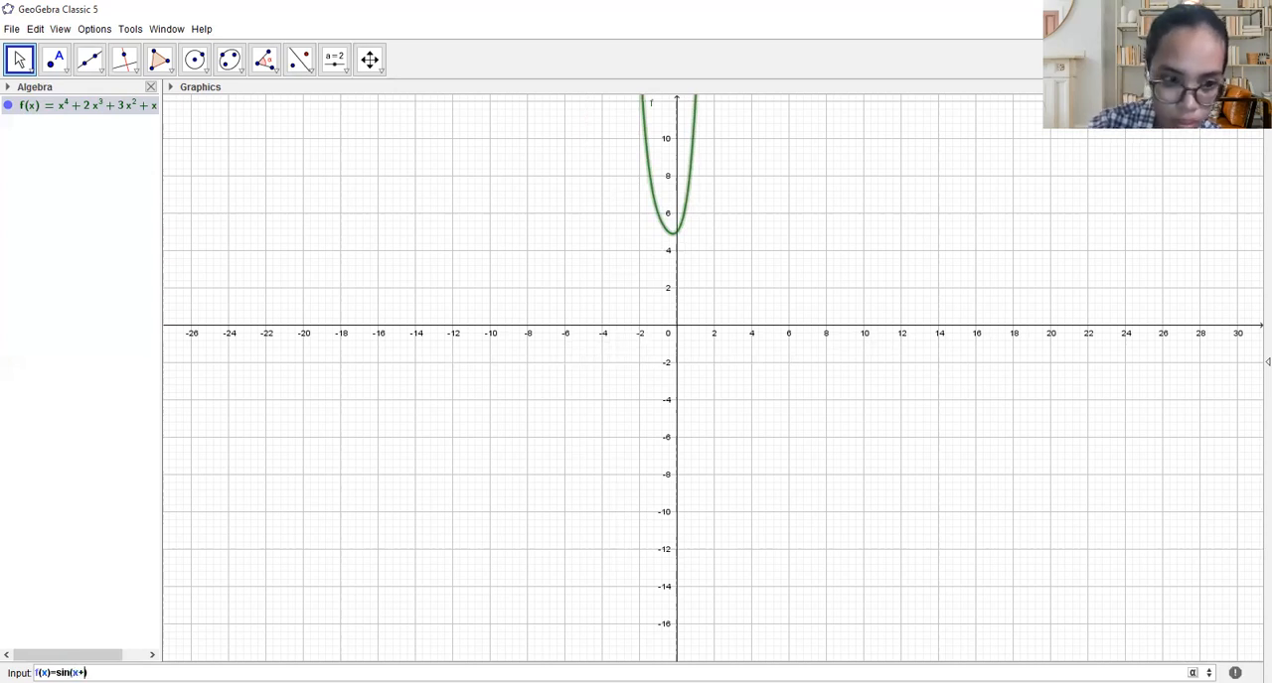
text(45)
key(Right)
text(-4)
key(Return)
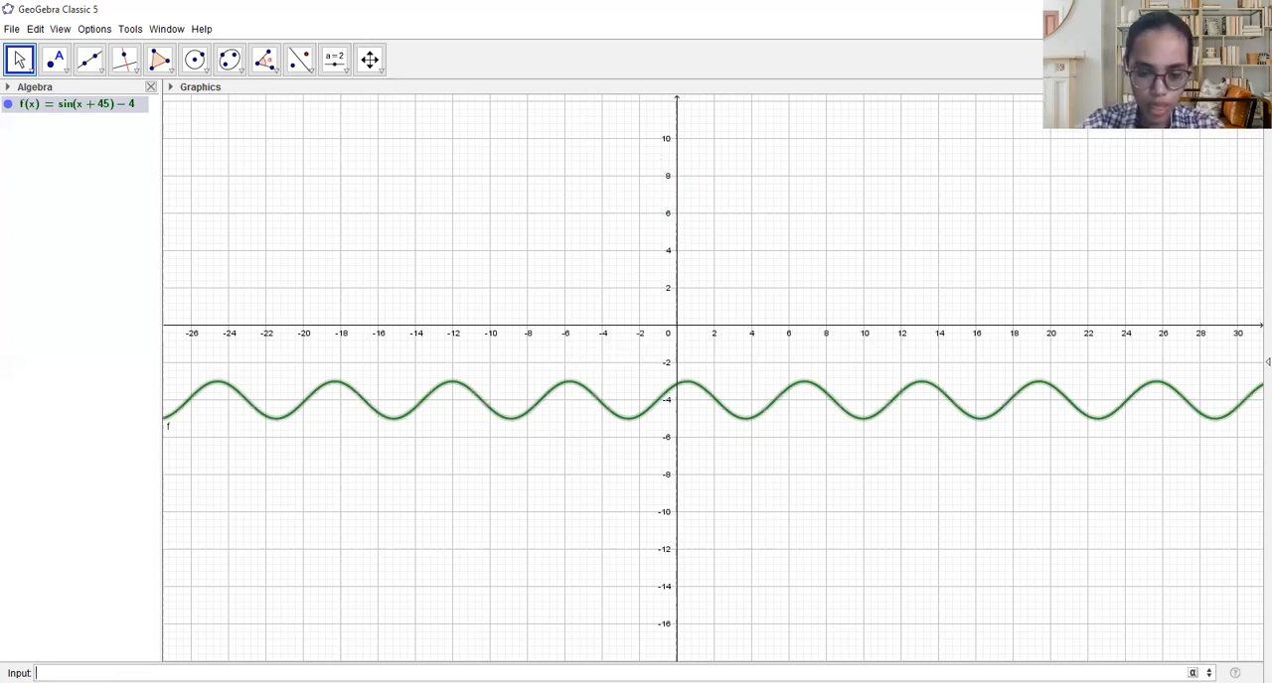
- Redefine f as the exponential function f(x)=2^x and plot it in place of the sine wave
text(f(x) )
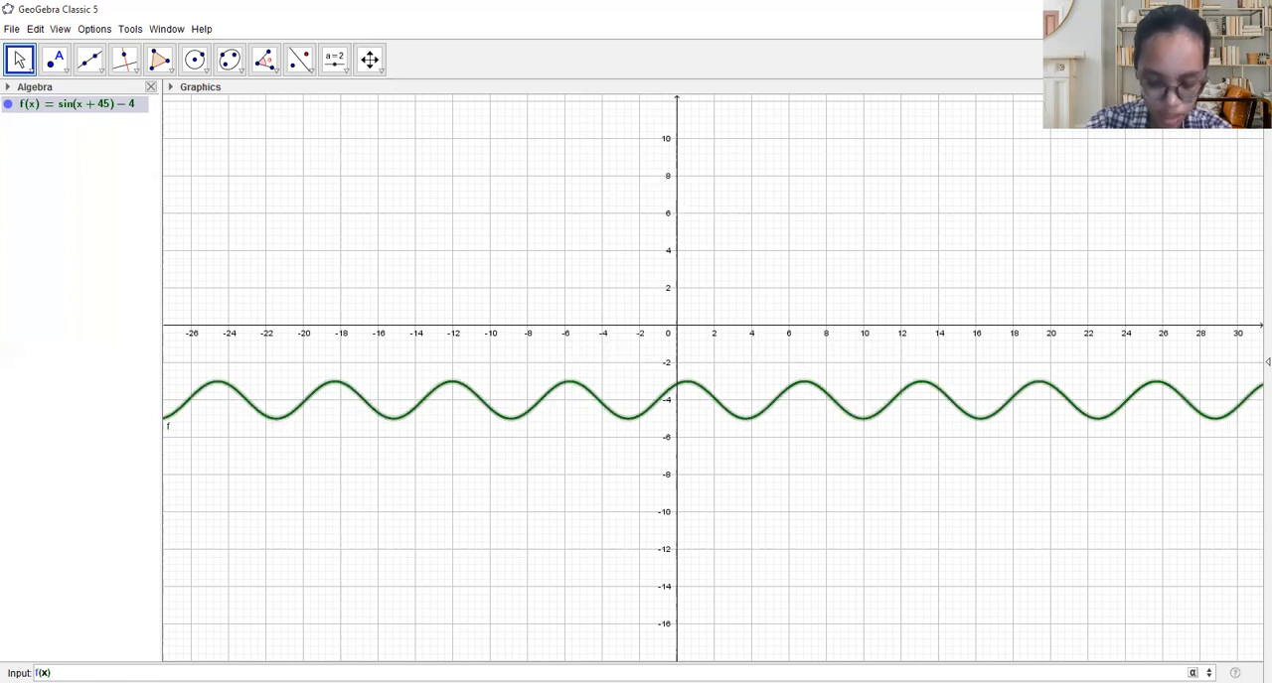
text(= )
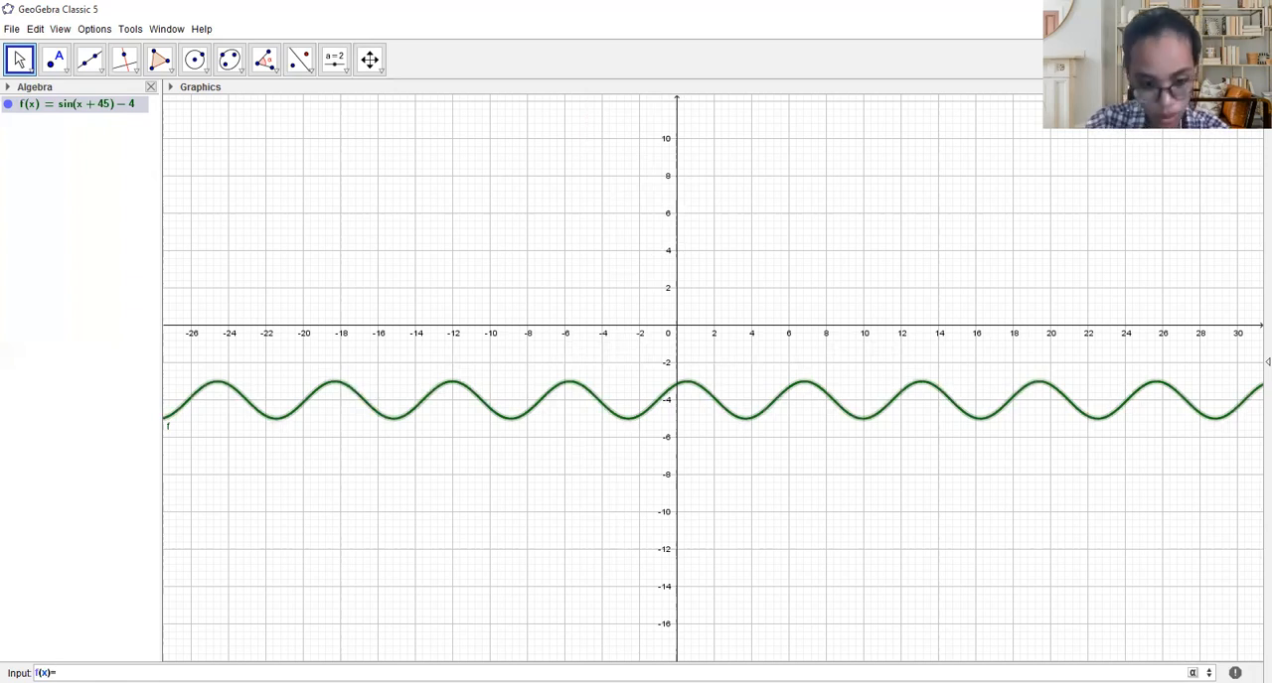
text(2)
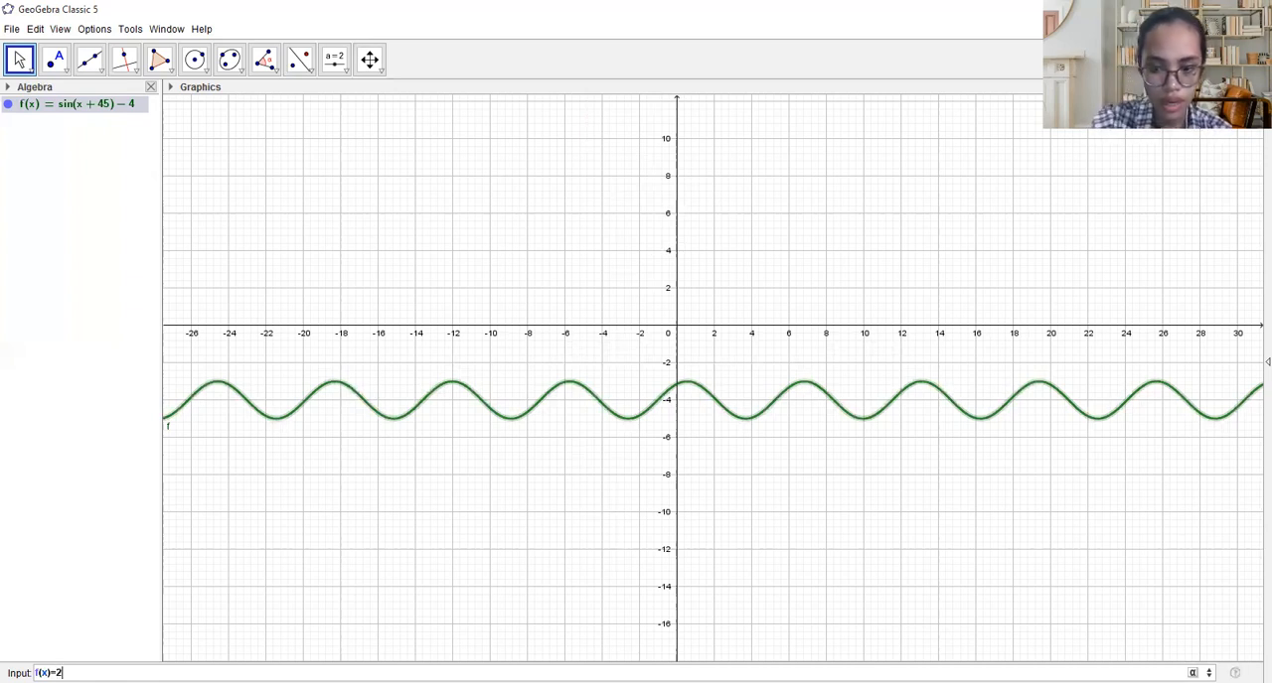
text(^x)
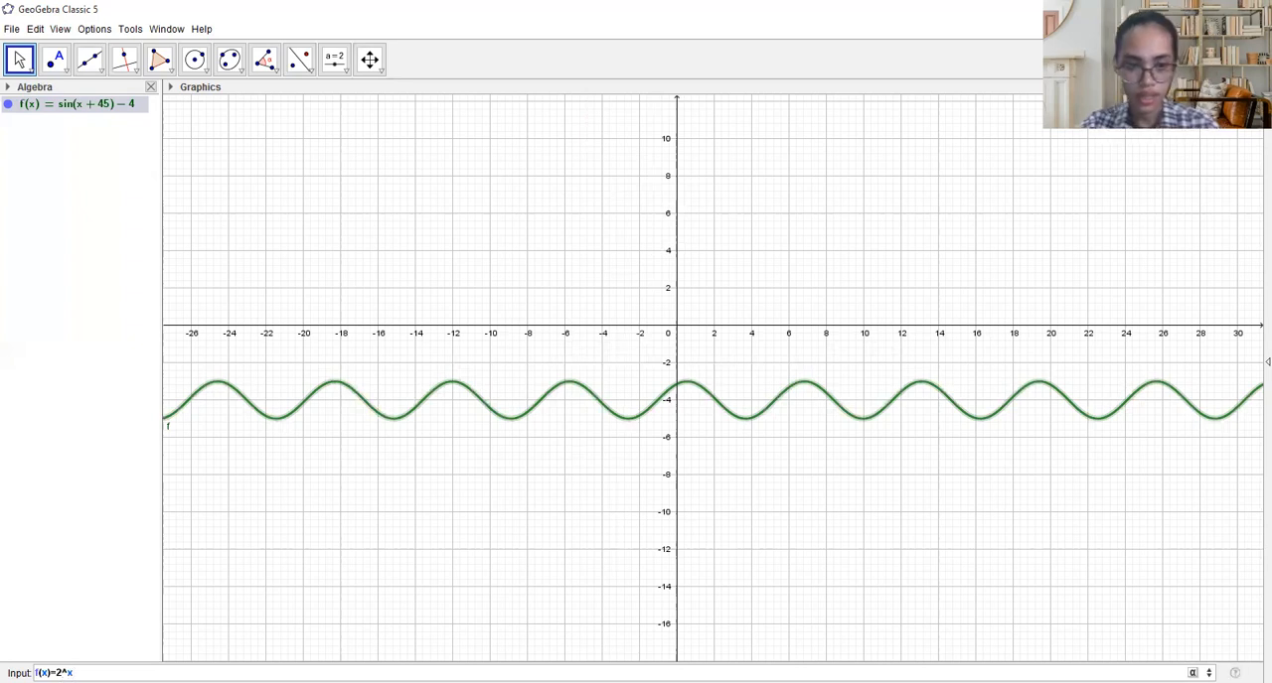
key(Return)
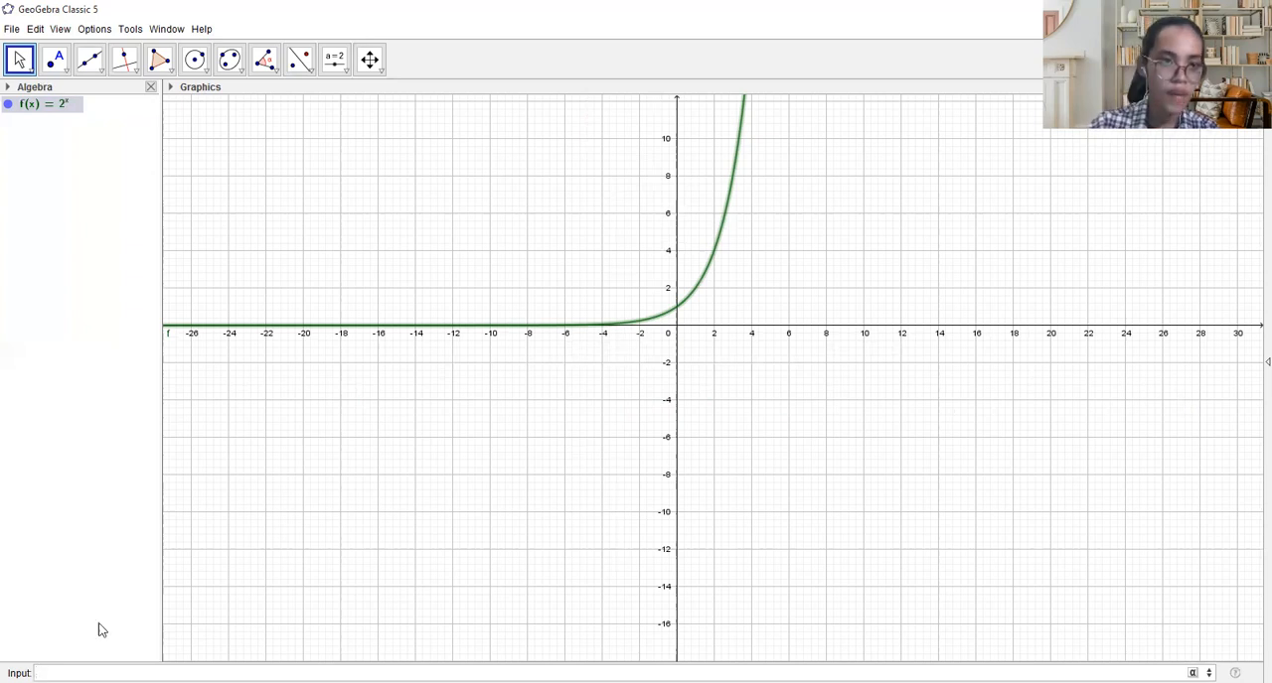
- Delete the exponential function f and open the 3D Graphics view beside the 2D graph
click(19, 109)
key(Delete)
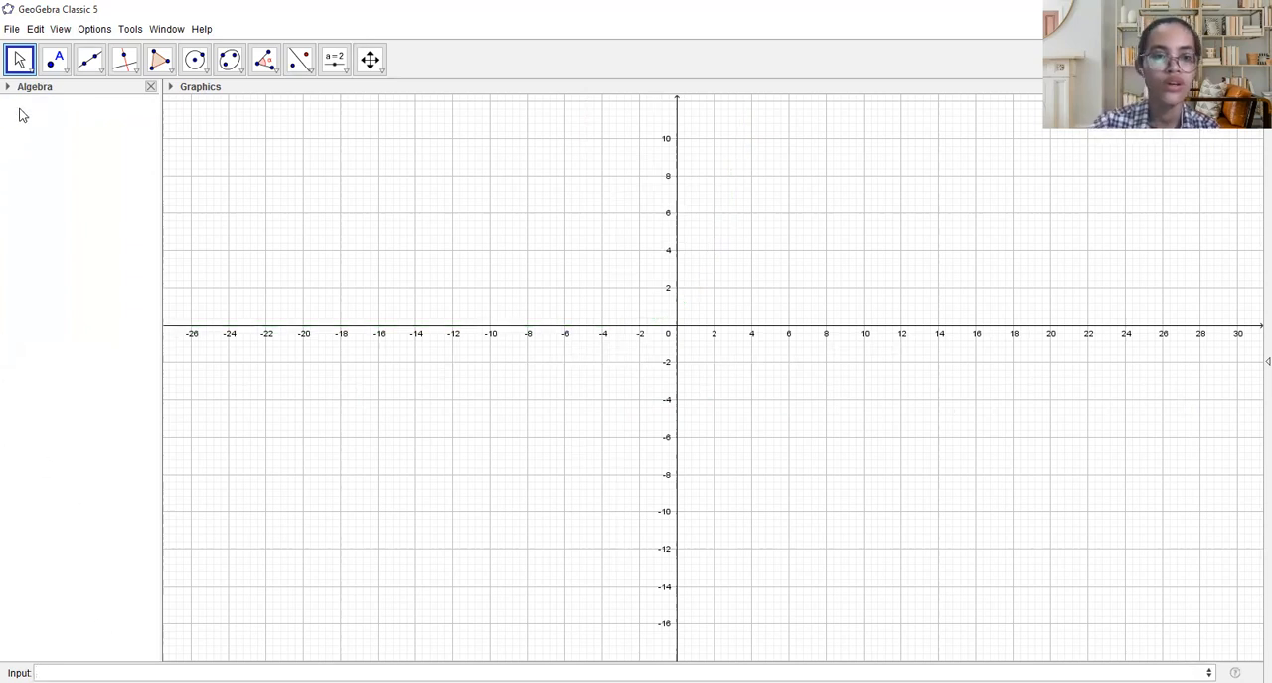
click(60, 29)
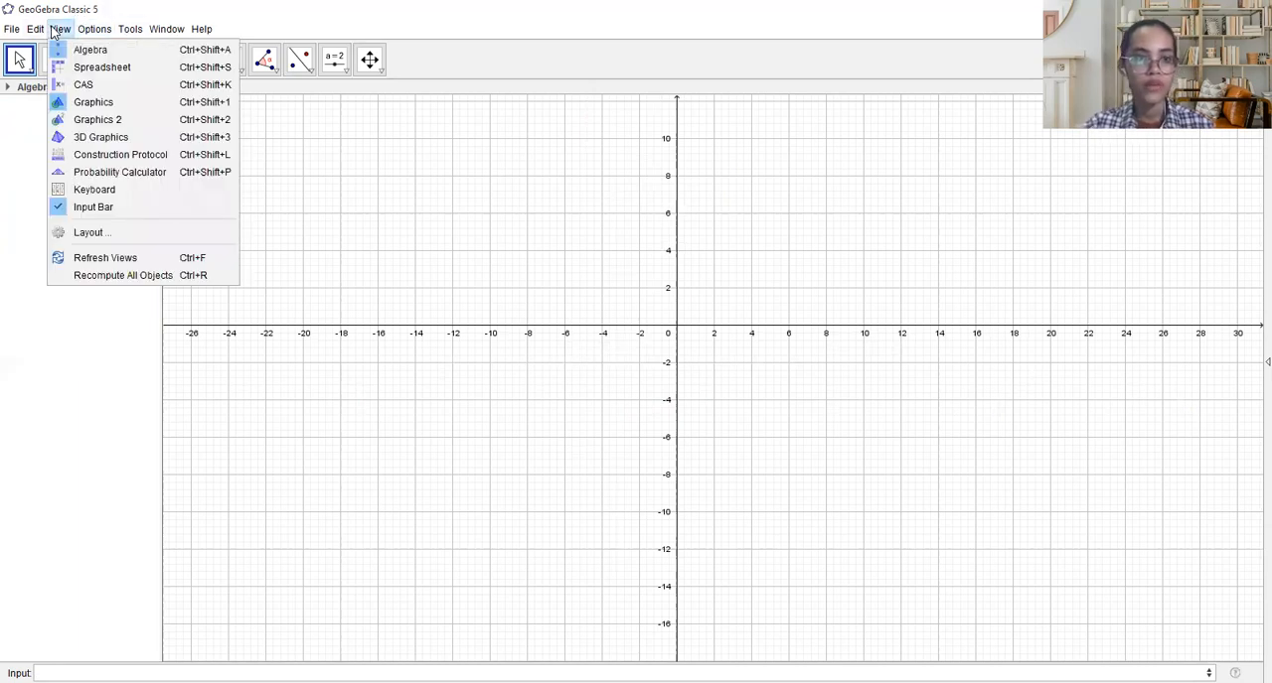
click(139, 139)
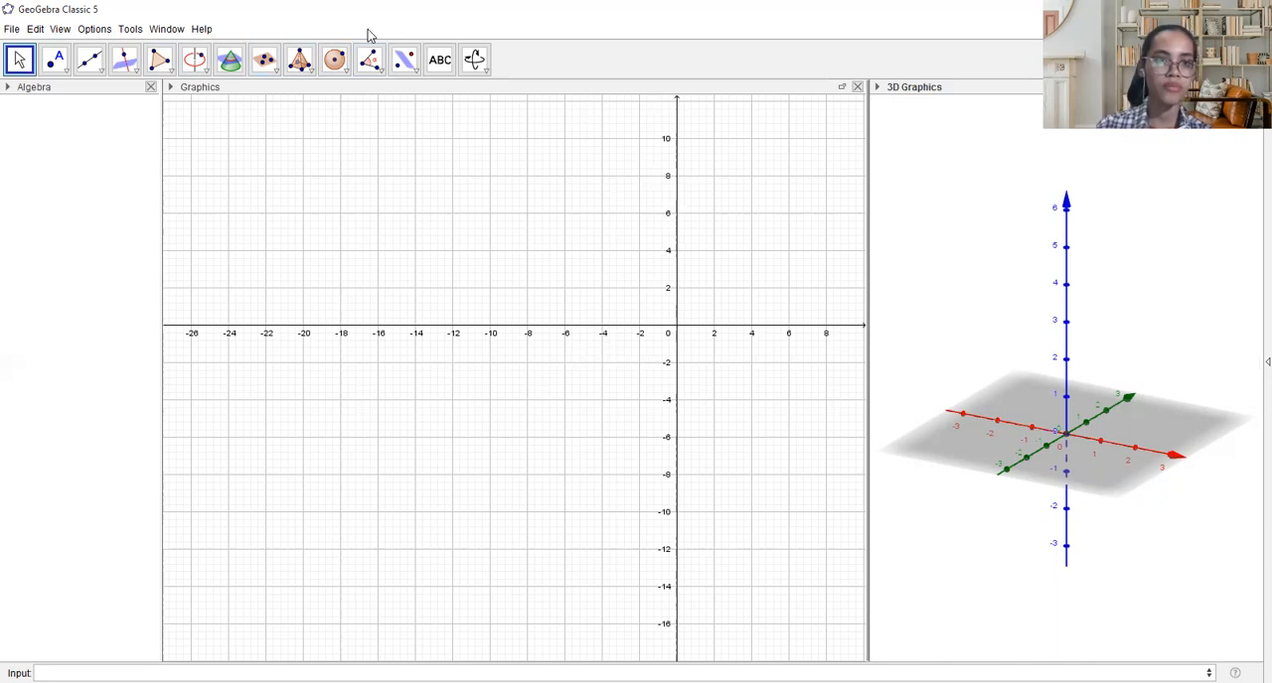
- Place points A at (-4, 0) and B at (0, 2) on the axes of the 2D graph with the Point tool
click(62, 59)
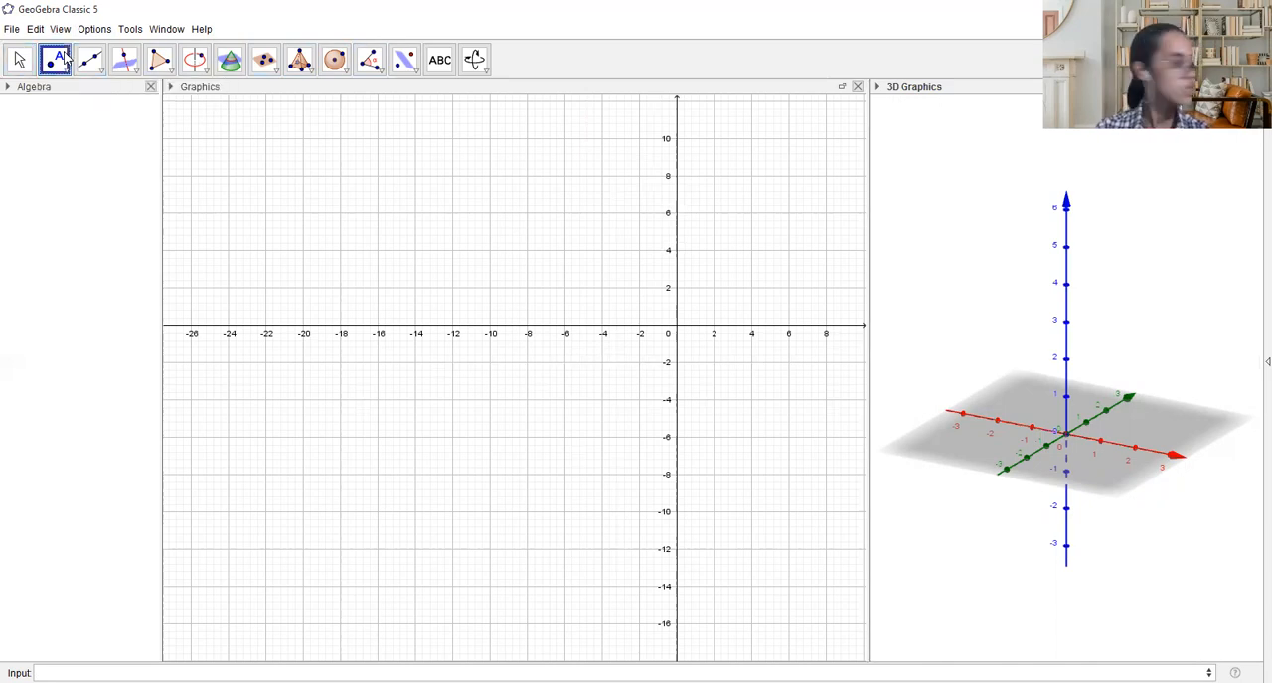
click(66, 57)
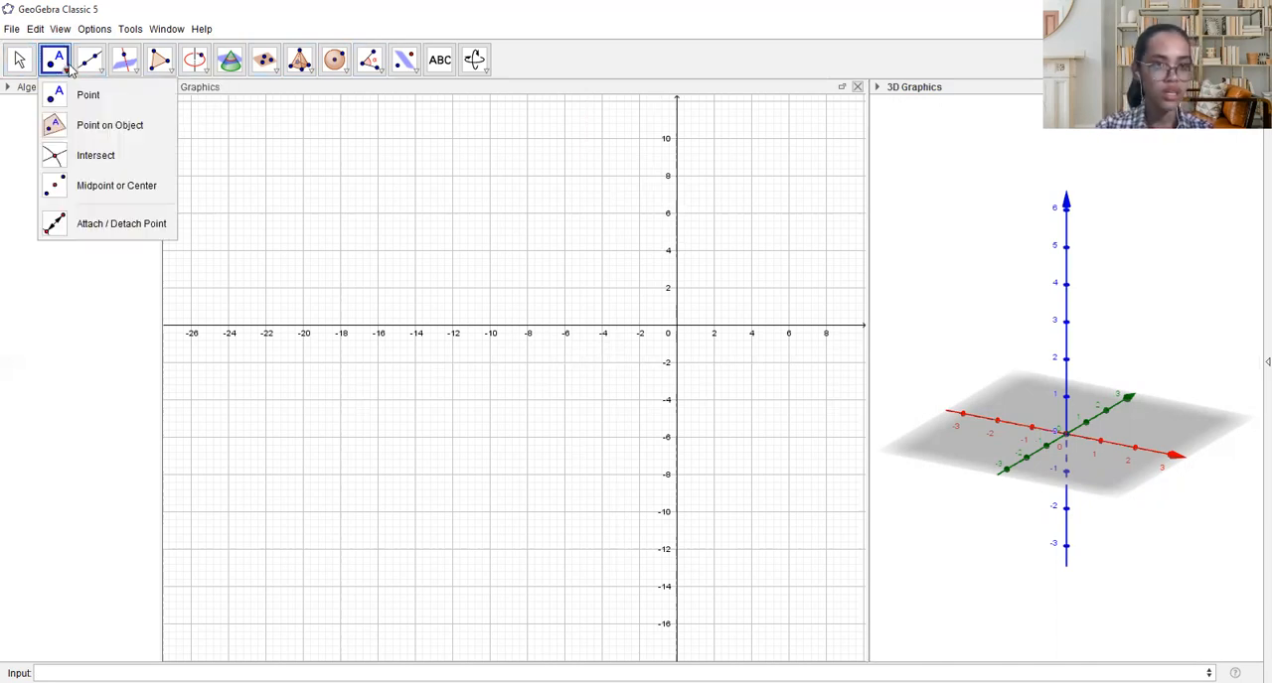
click(72, 99)
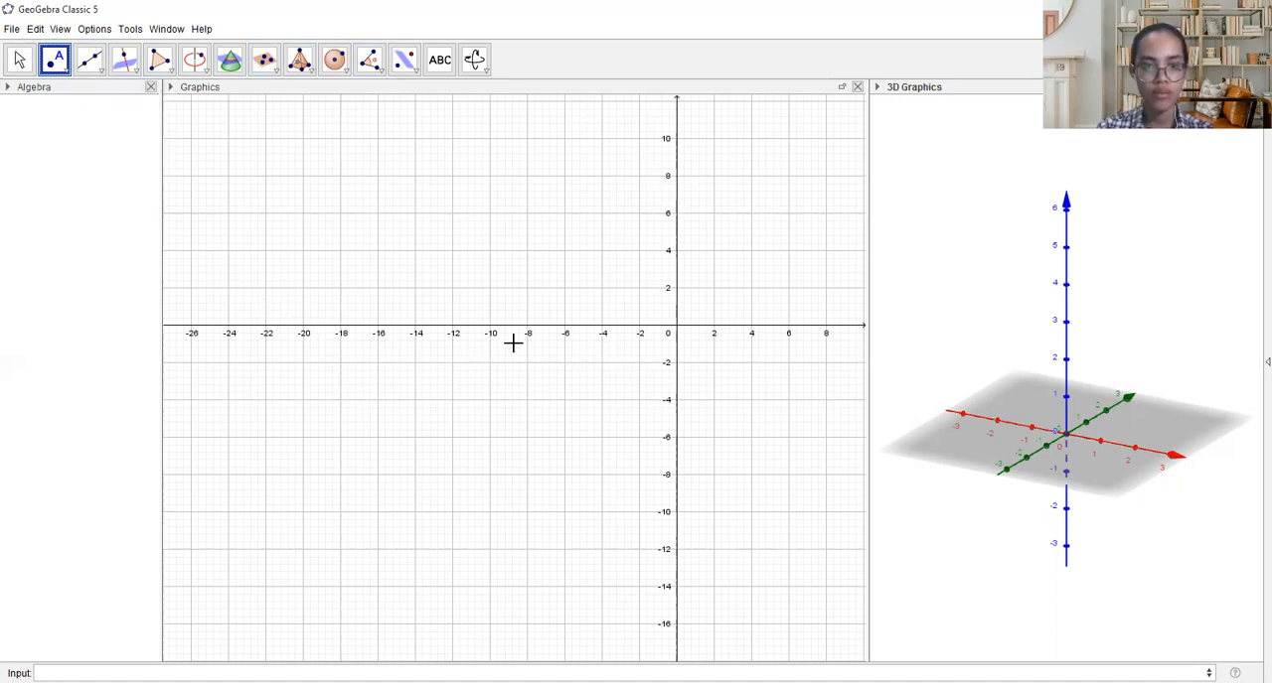
click(602, 326)
click(676, 288)
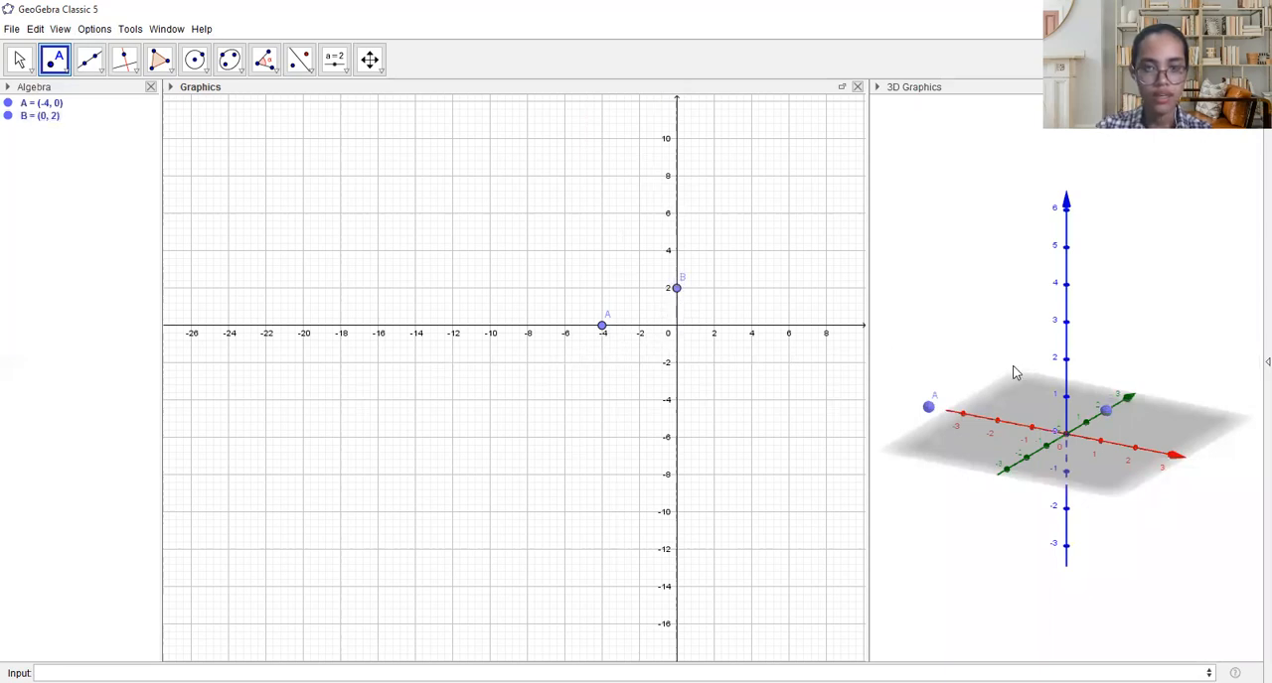
- Construct a regular polygon with 5 vertices on points A and B
click(171, 70)
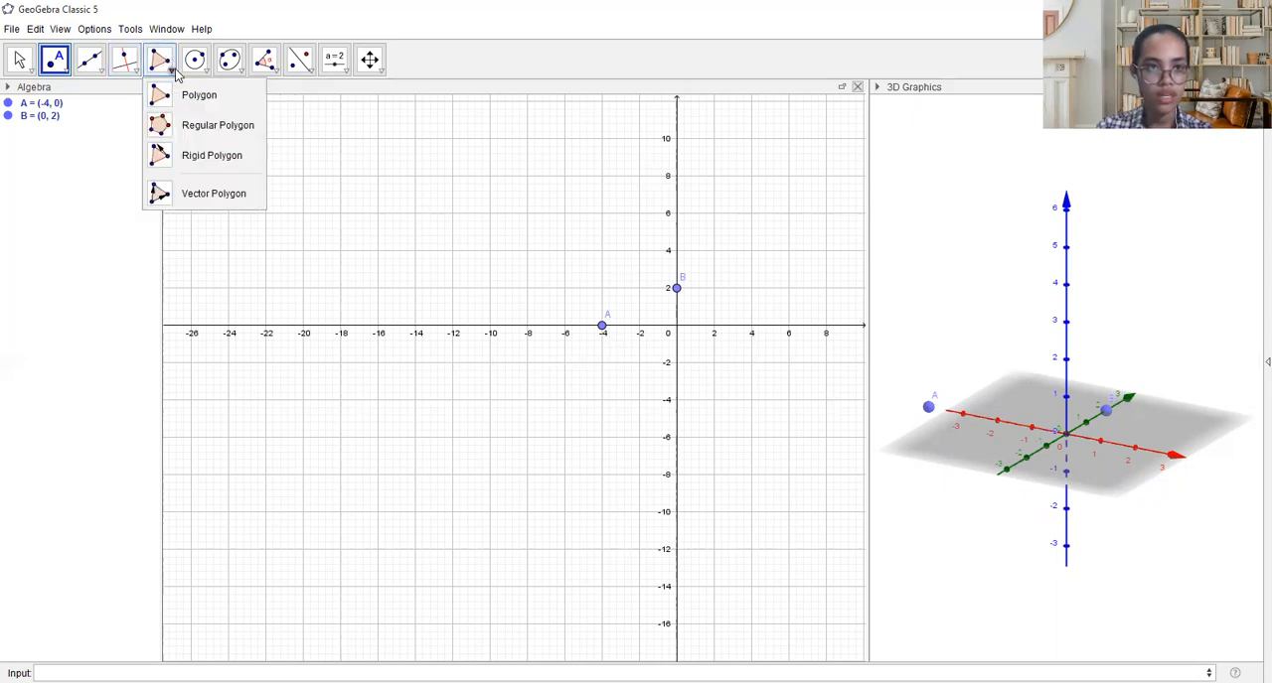
click(206, 130)
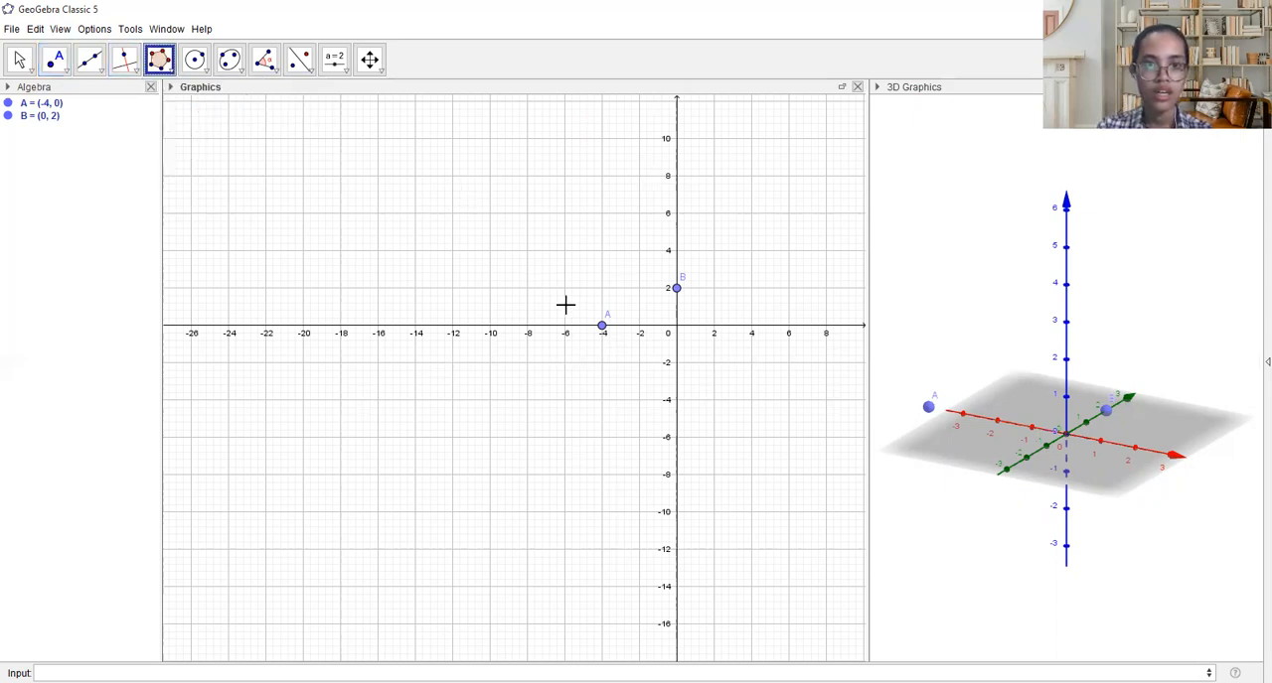
click(603, 327)
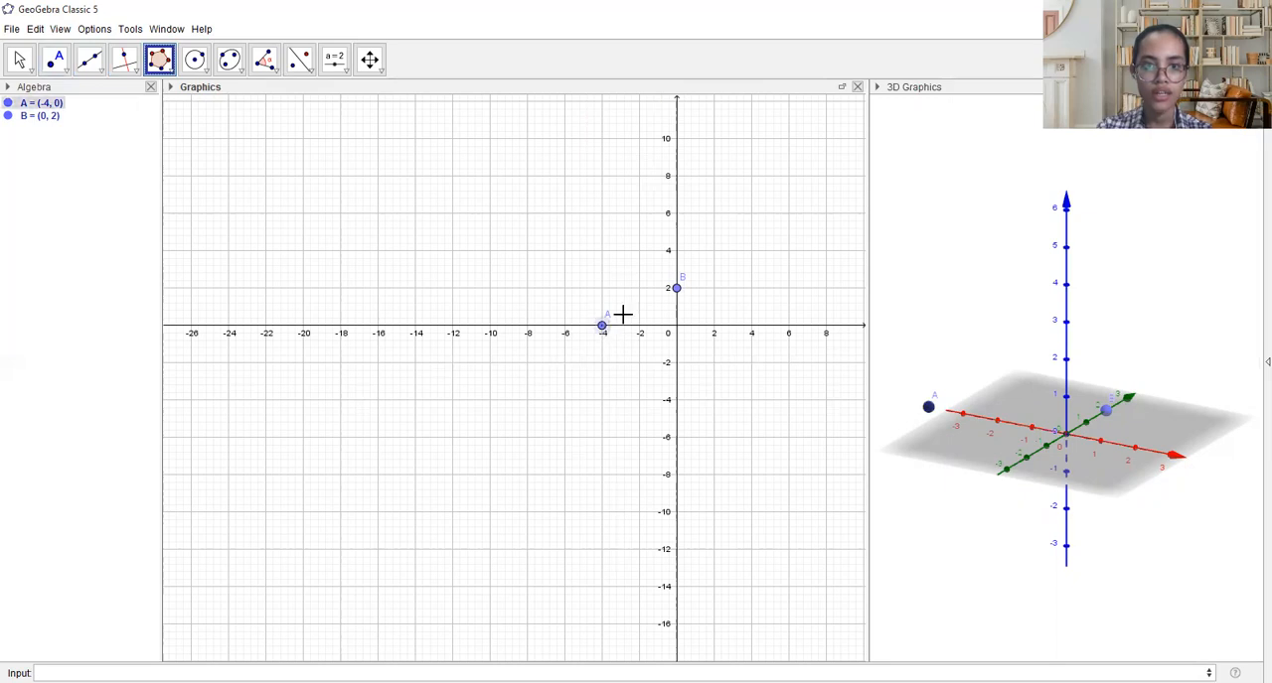
click(675, 288)
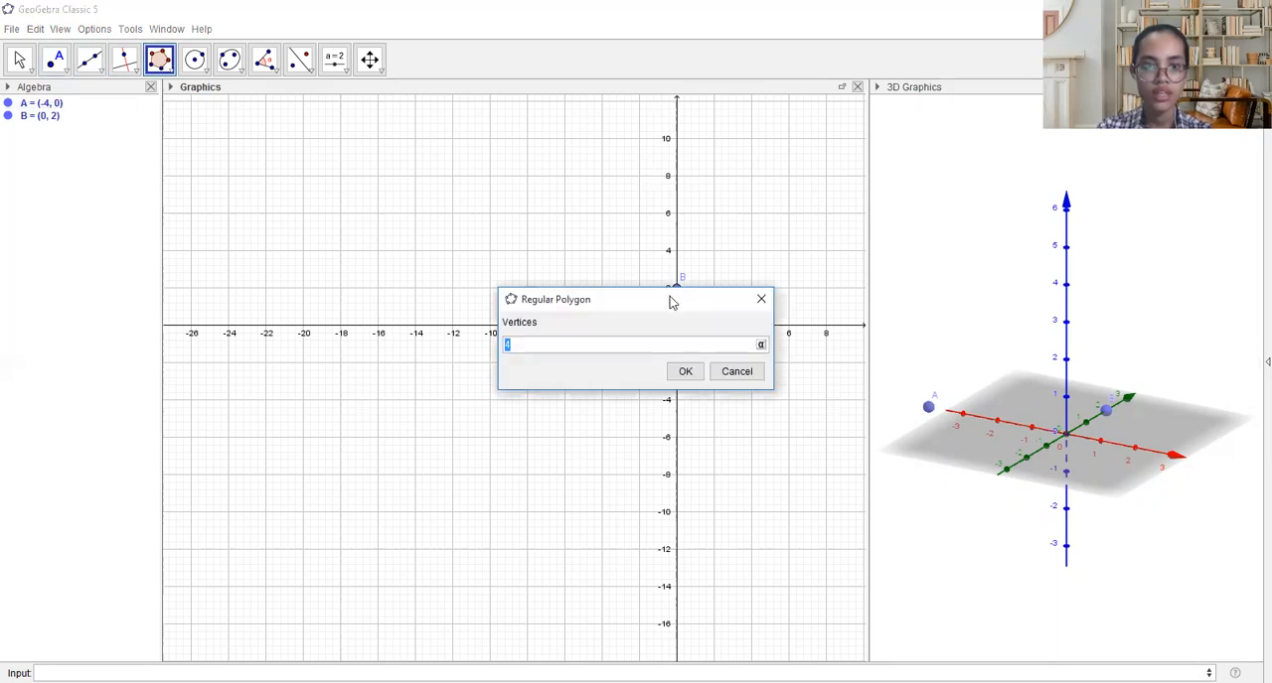
text(5)
key(Return)
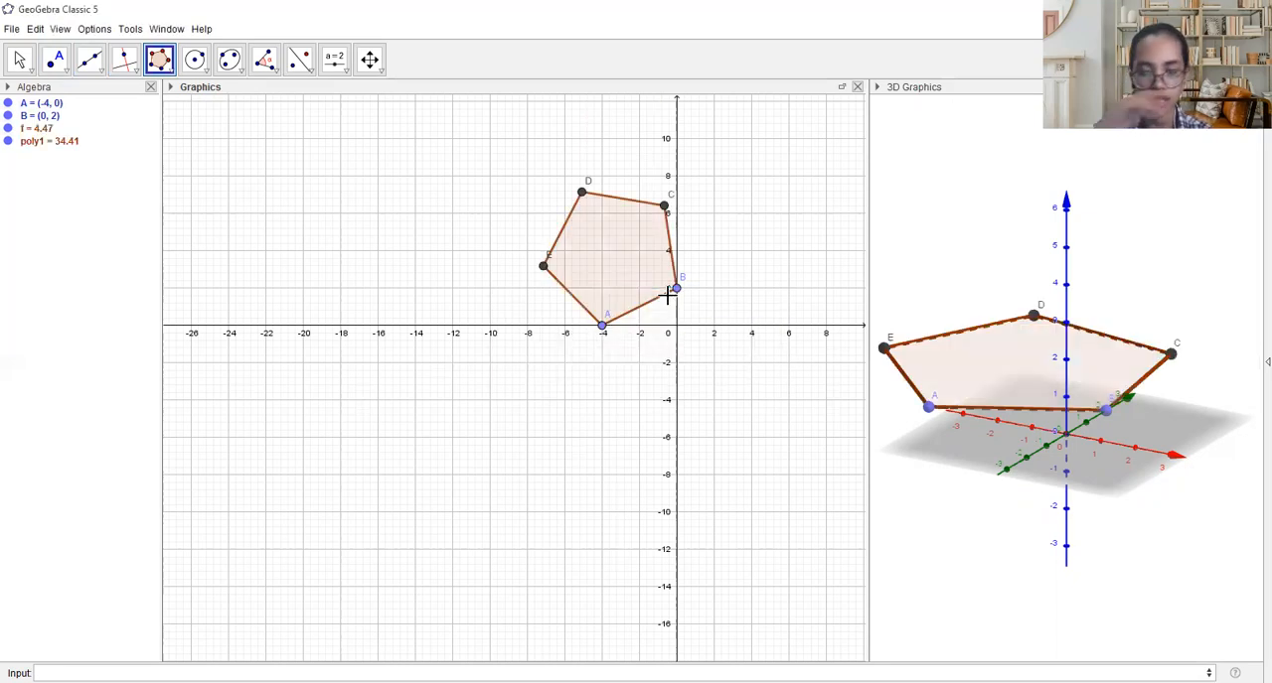
scroll(1013, 511, up, 1)
scroll(1015, 510, down, 1)
scroll(1013, 510, down, 2)
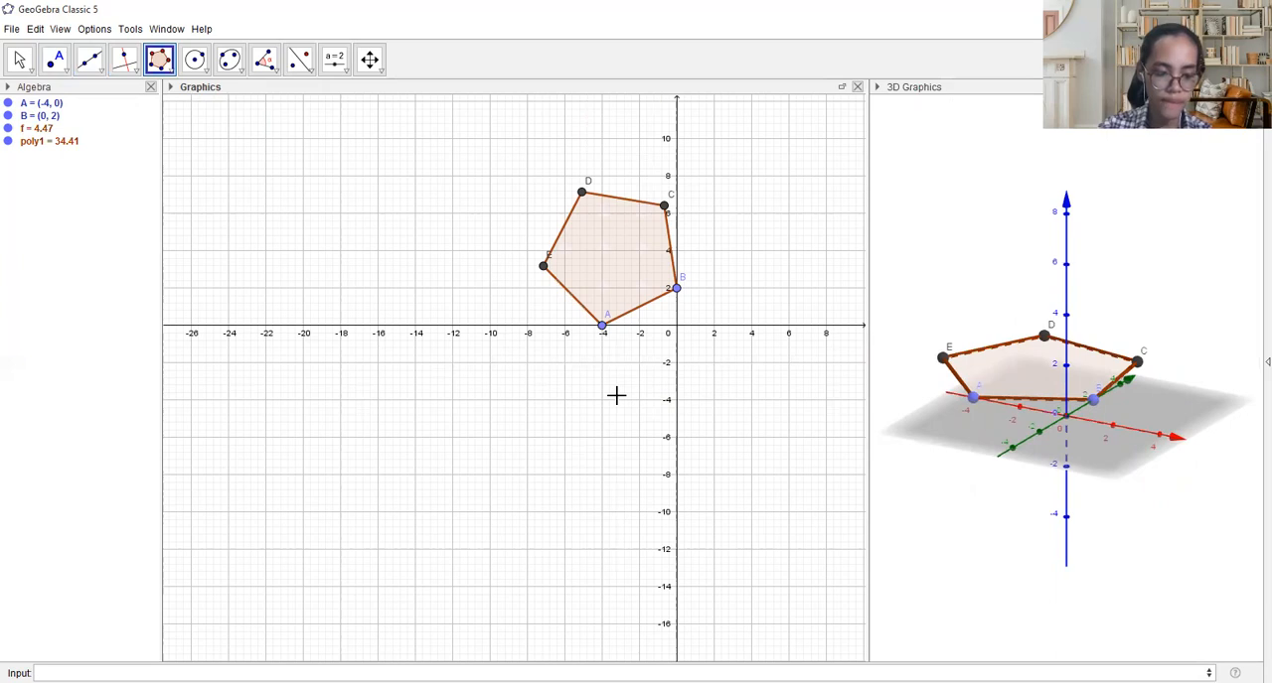
click(1066, 264)
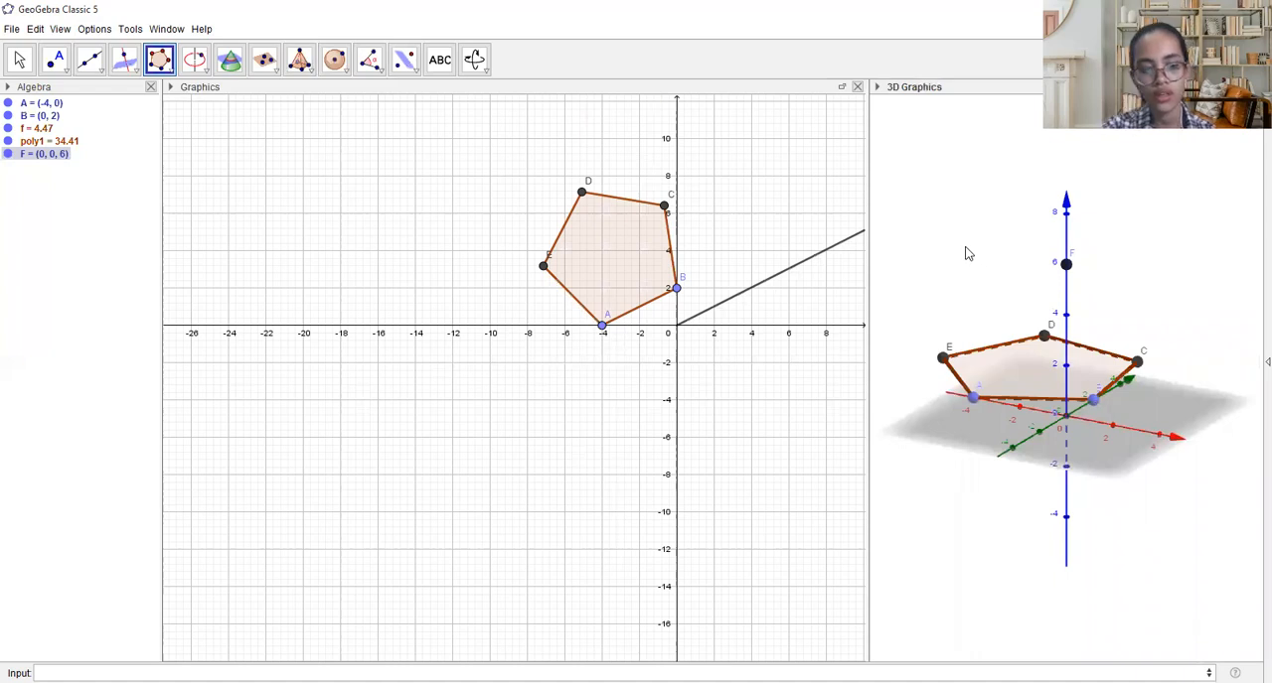
key(ctrl+z)
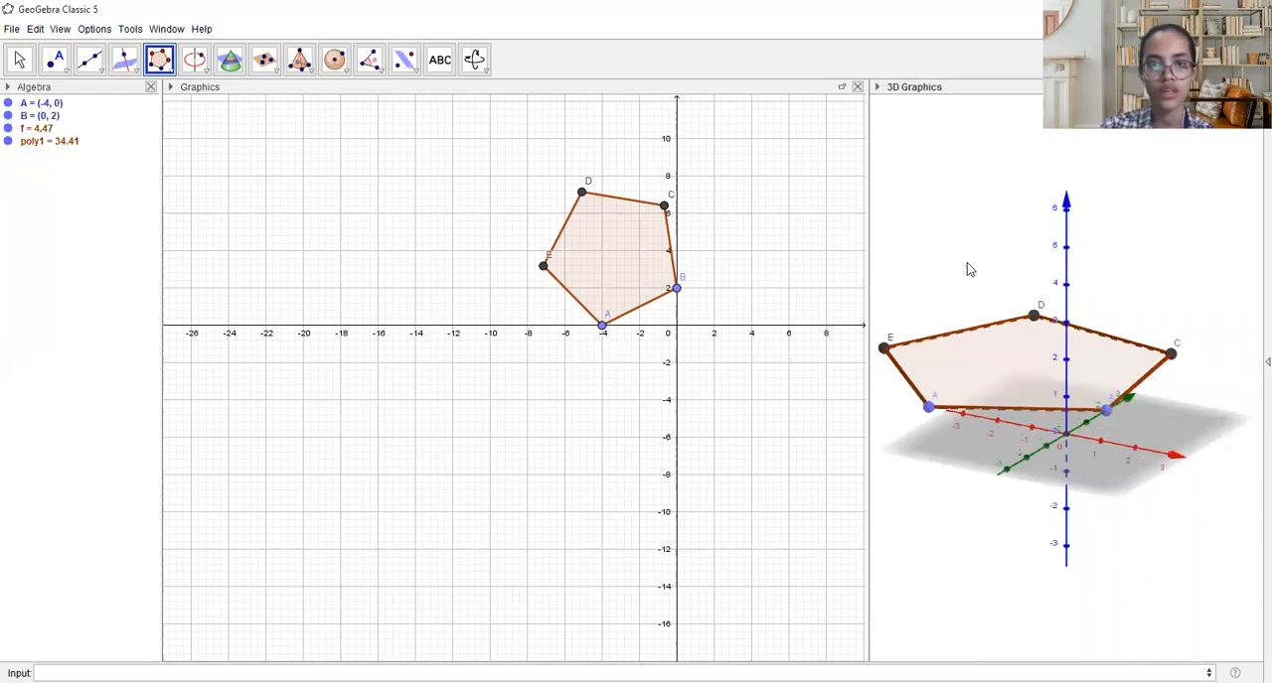
- Extrude the pentagon upward into a prism in the 3D view with Extrude to Prism
click(306, 68)
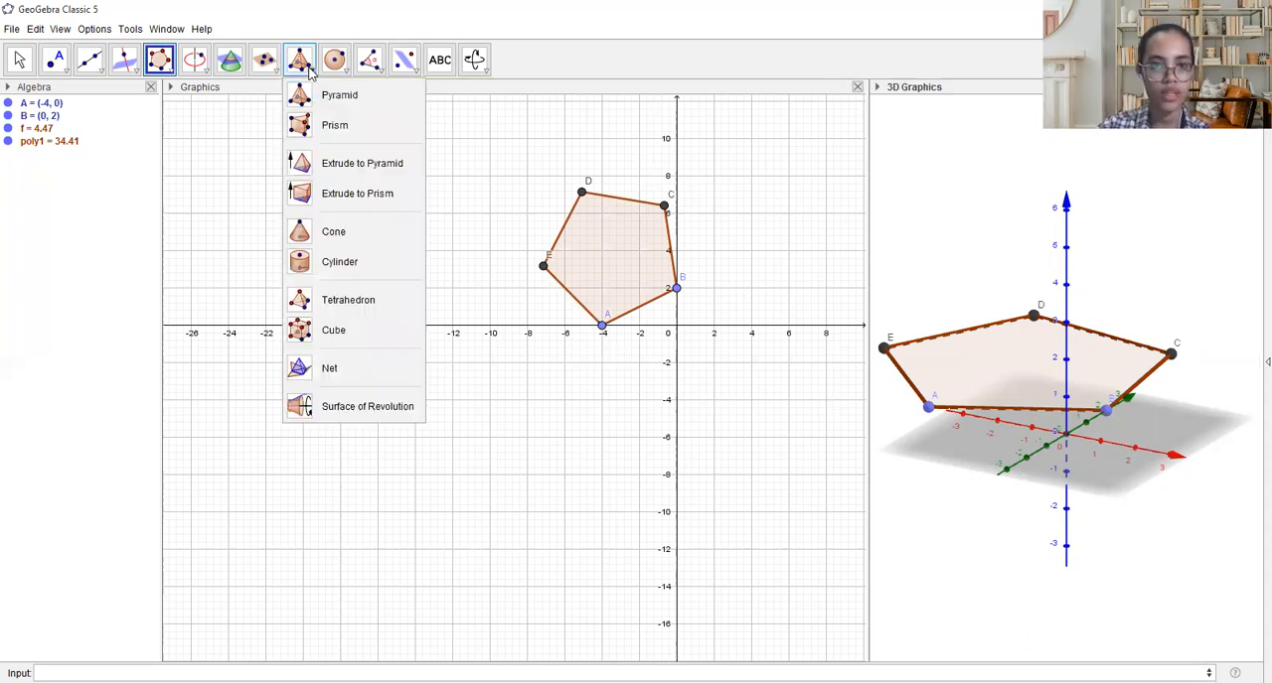
click(368, 194)
drag(1113, 417, 1097, 243)
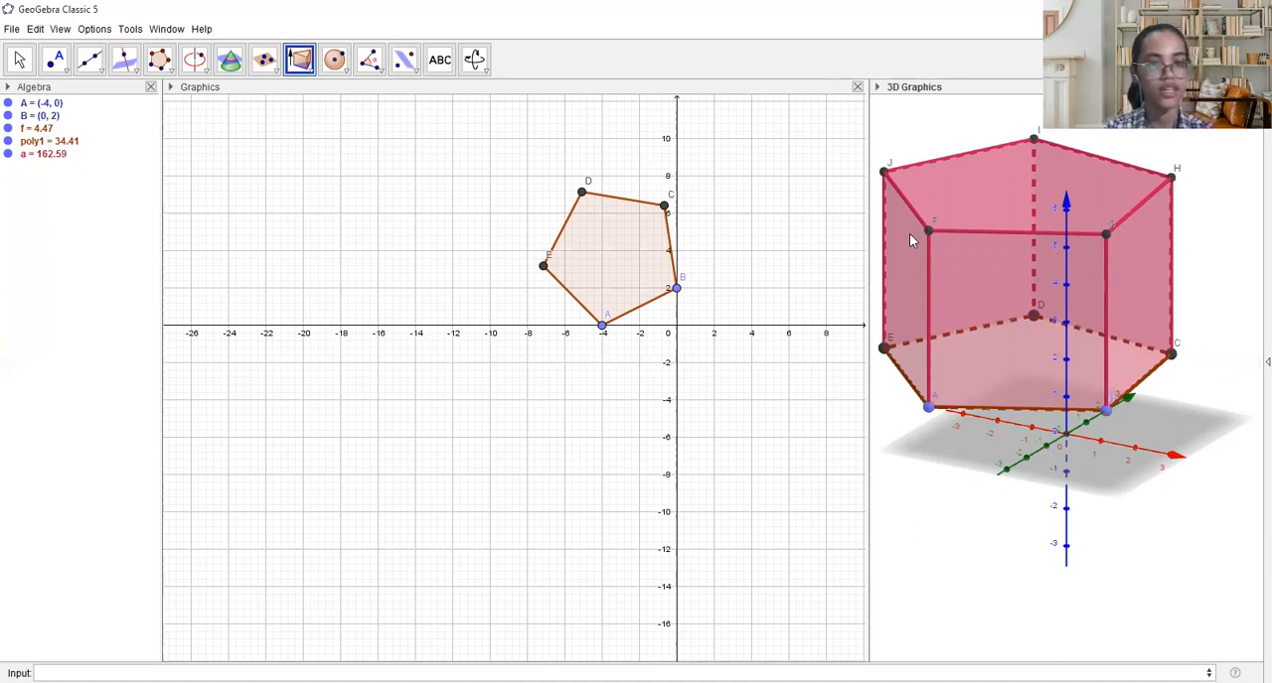
- Create the net of the pentagonal prism with the Net tool
click(300, 61)
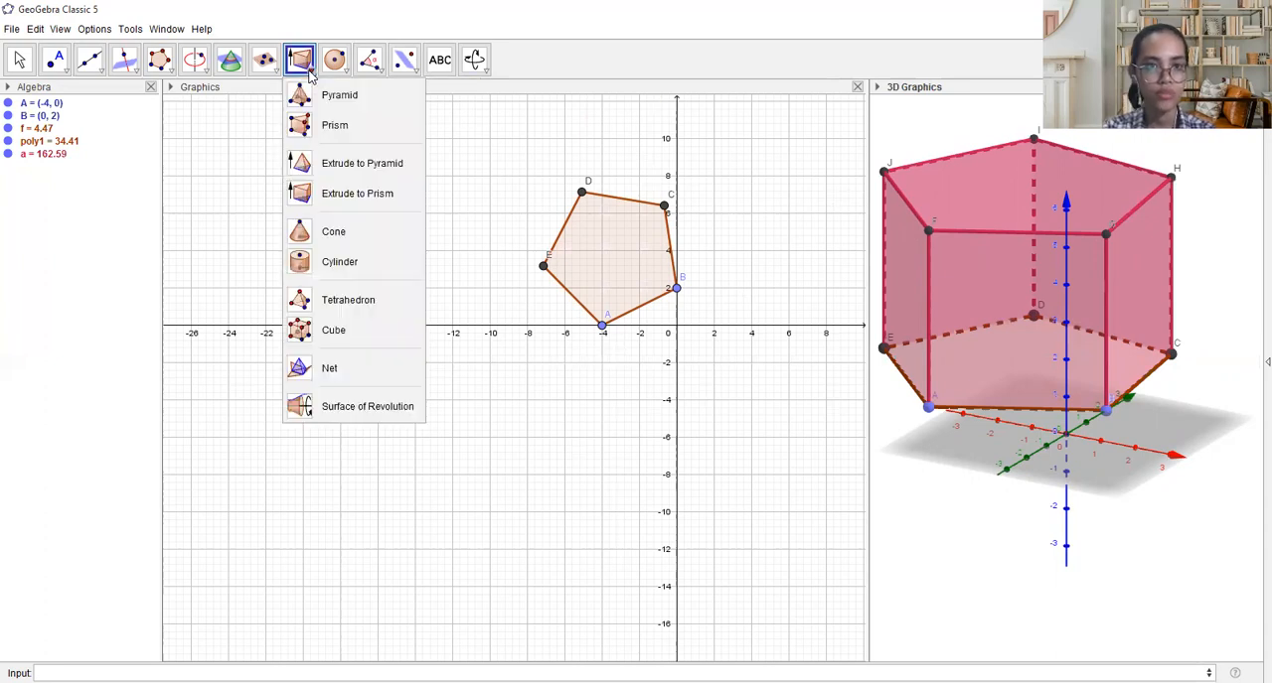
click(329, 368)
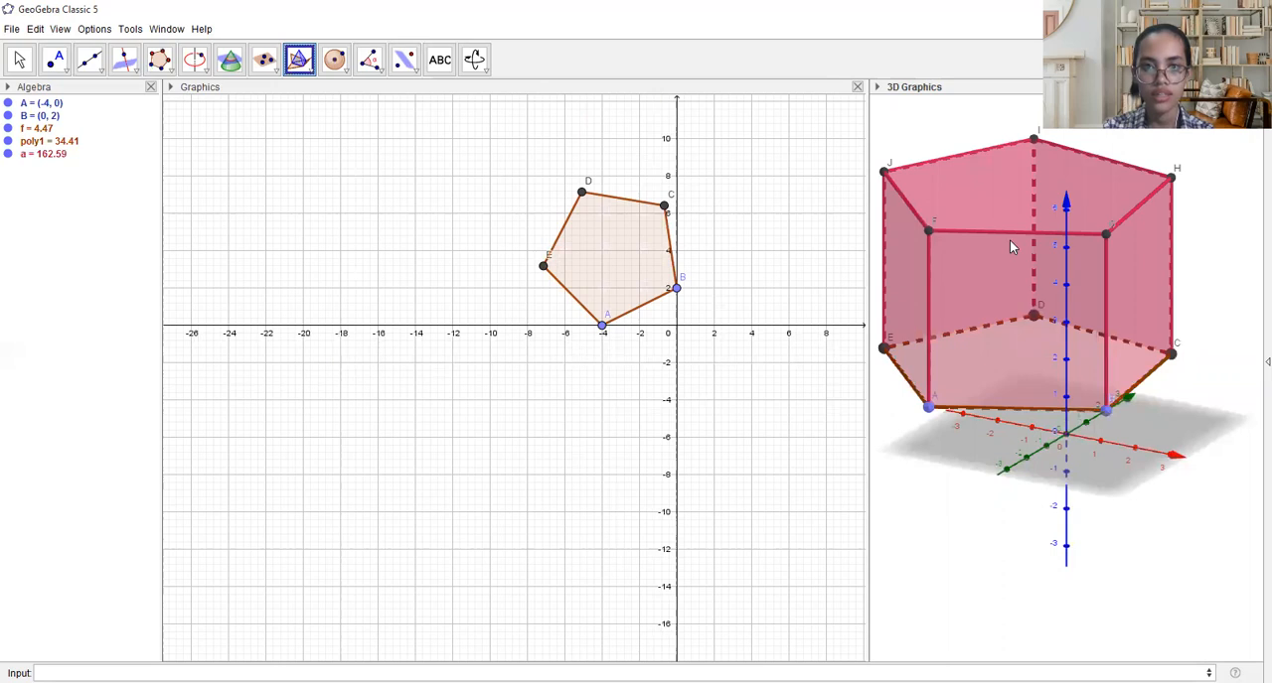
click(975, 302)
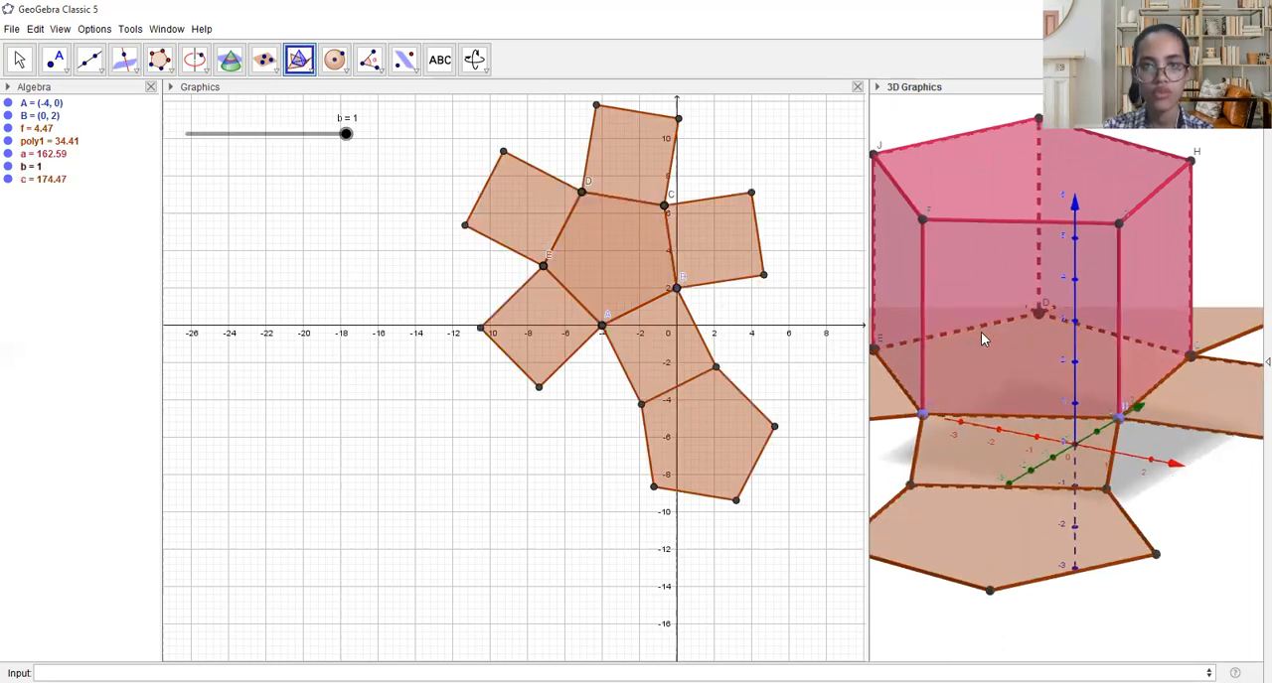
scroll(957, 313, down, 3)
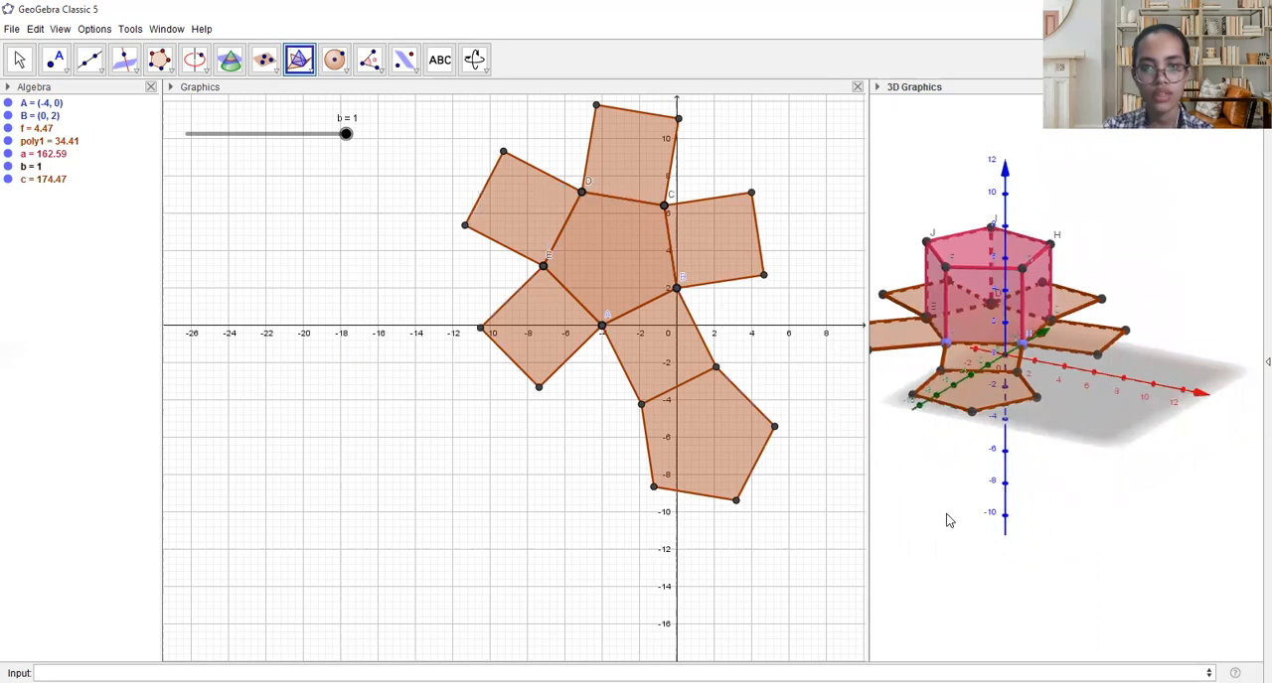
scroll(914, 496, down, 1)
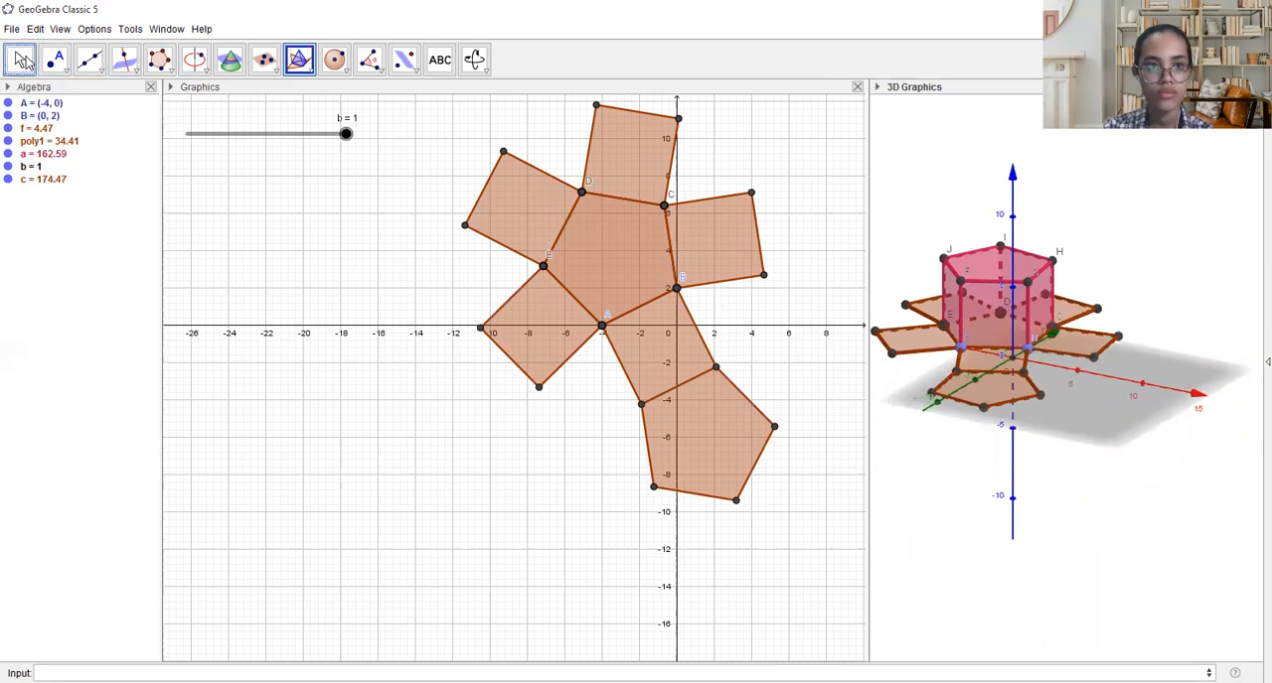
- Examine the prism and its net from another angle in both views, and operate slider b that controls the unfolding
click(19, 60)
mouse_move(905, 505)
mouse_down()
mouse_move(951, 518)
mouse_move(898, 496)
mouse_move(883, 517)
mouse_up()
scroll(505, 264, up, 2)
scroll(507, 270, down, 5)
scroll(506, 270, down, 2)
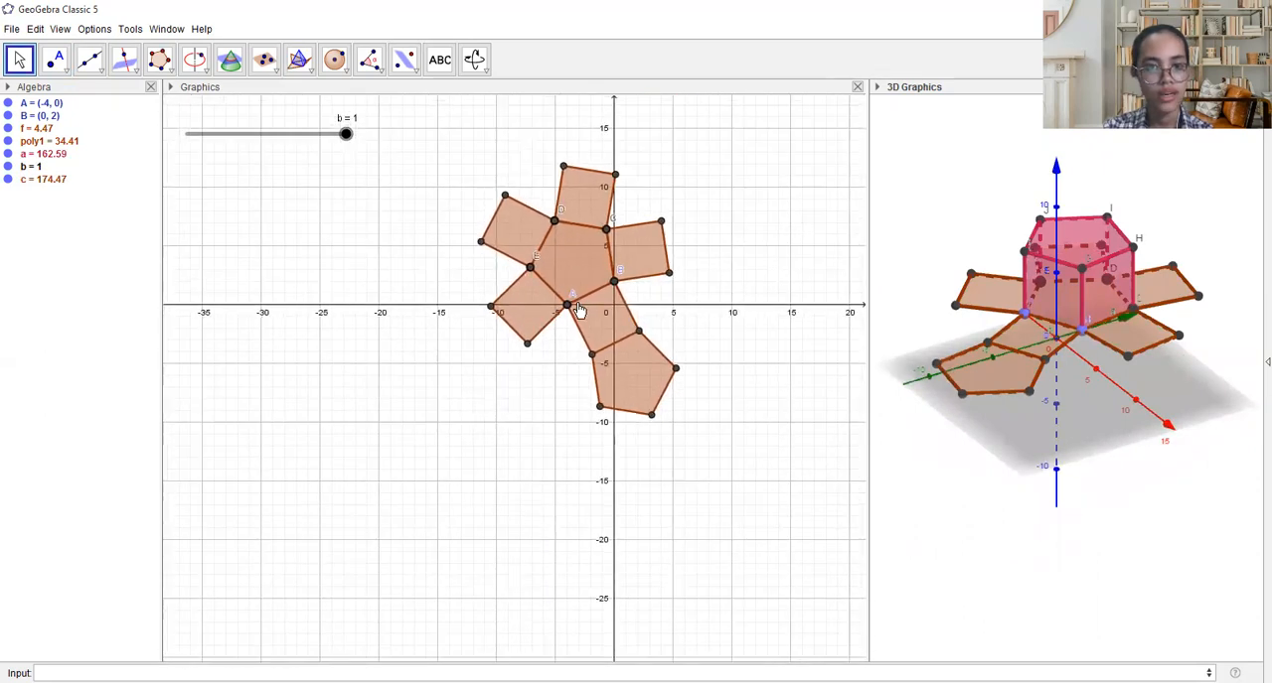
click(345, 137)
mouse_move(345, 136)
mouse_down()
mouse_move(228, 136)
mouse_move(332, 157)
mouse_move(338, 144)
mouse_move(247, 133)
mouse_move(354, 153)
mouse_move(165, 119)
mouse_move(356, 147)
mouse_up()
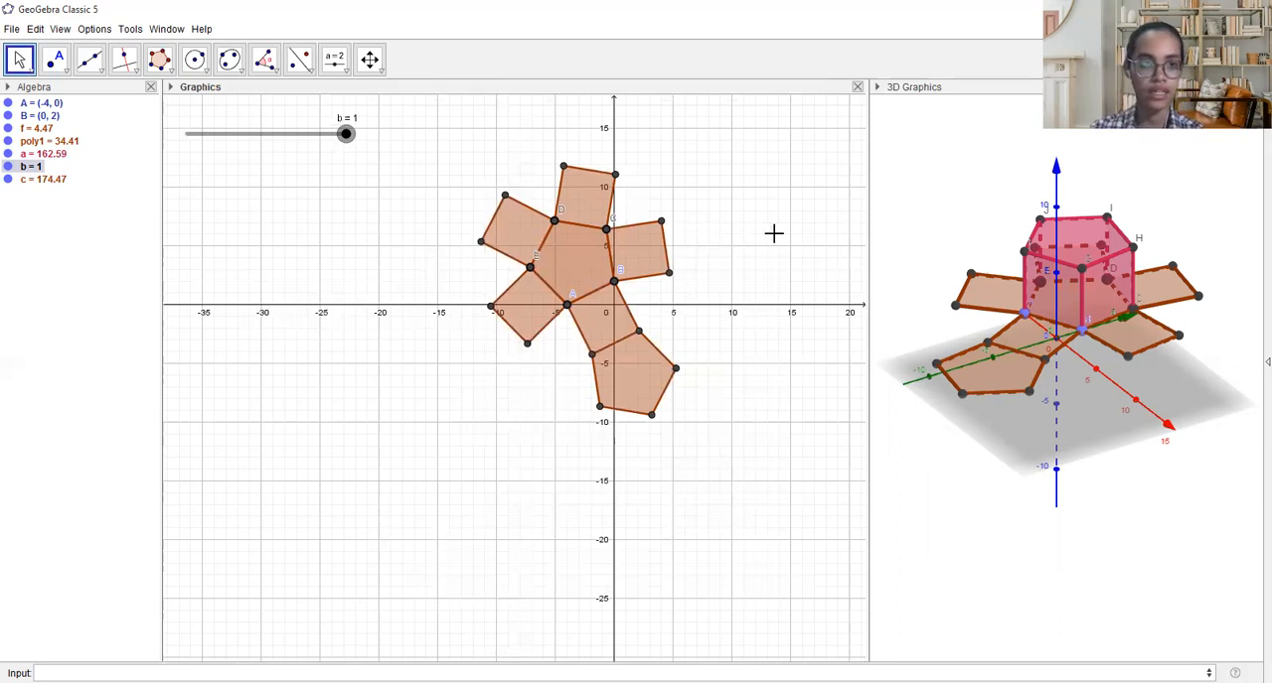
- Open a new window and create three number sliders, each with an interval from -5 to 5
click(167, 29)
click(183, 44)
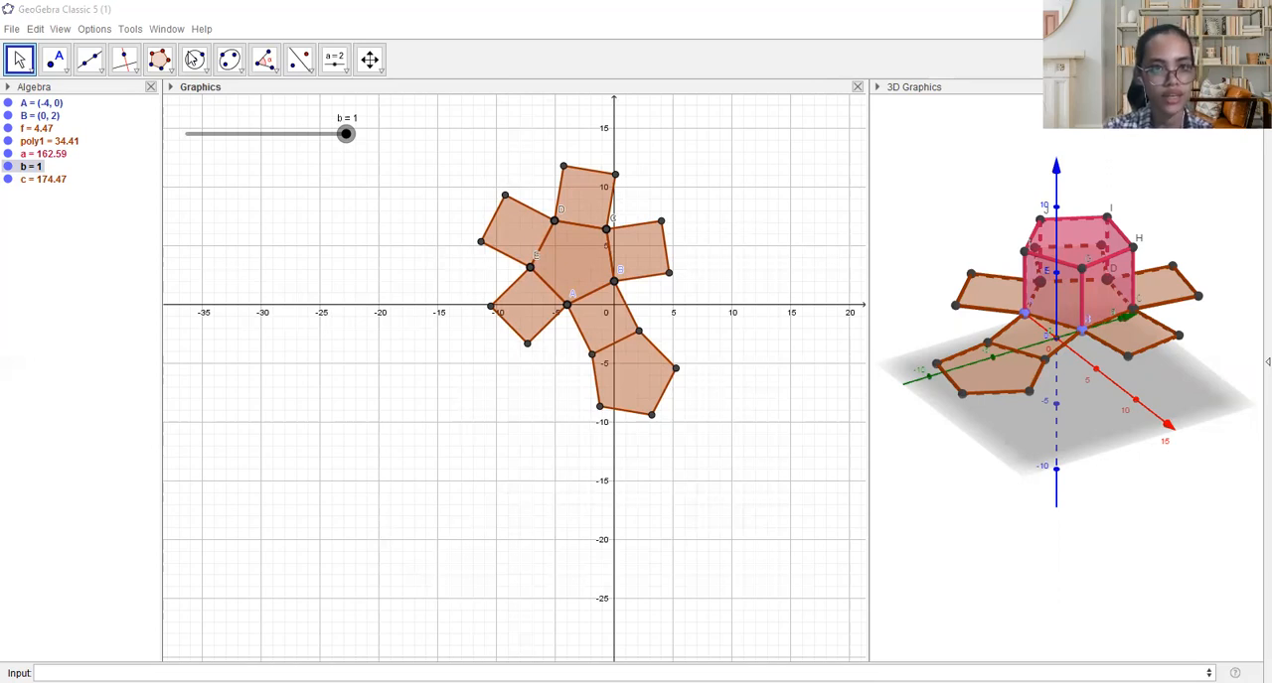
click(345, 69)
click(344, 70)
click(228, 177)
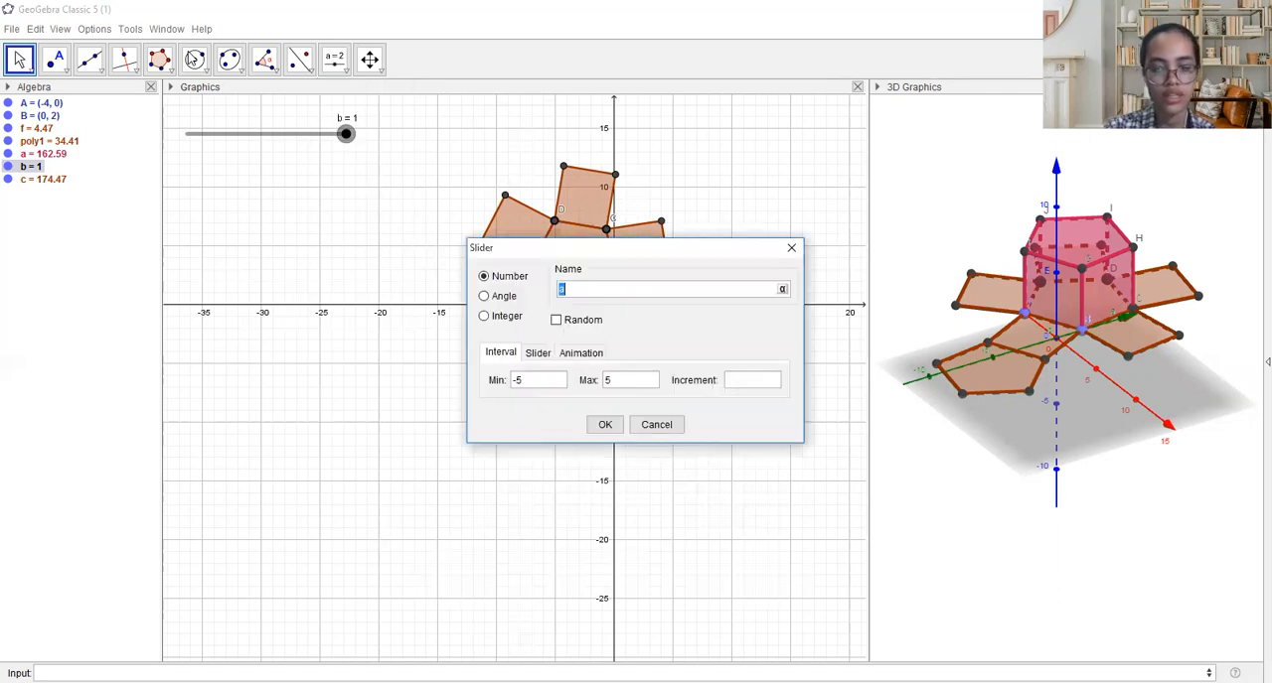
key(Escape)
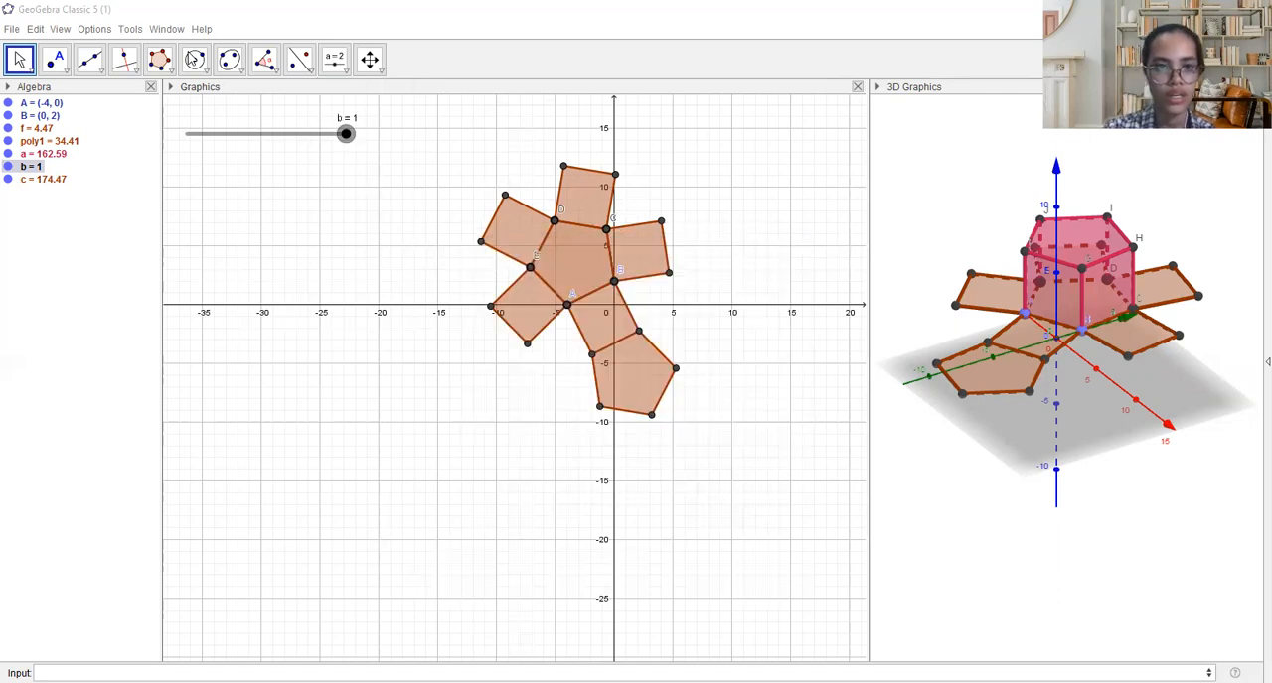
click(228, 176)
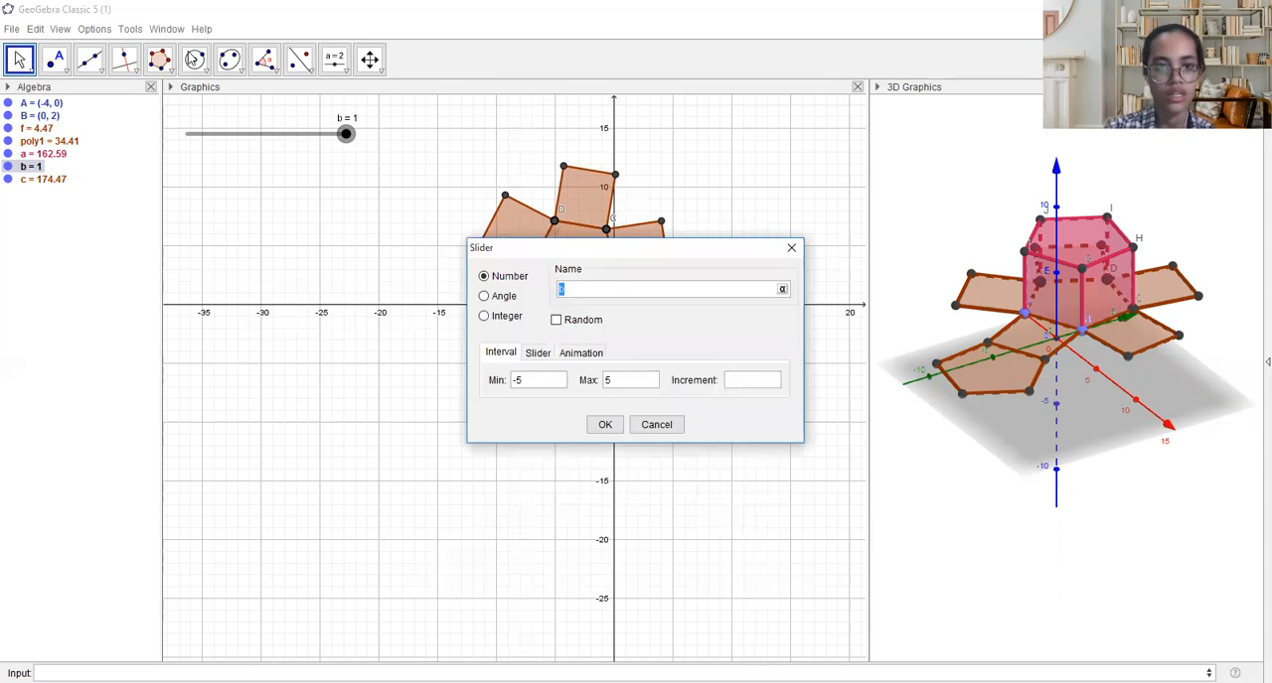
key(Escape)
click(229, 177)
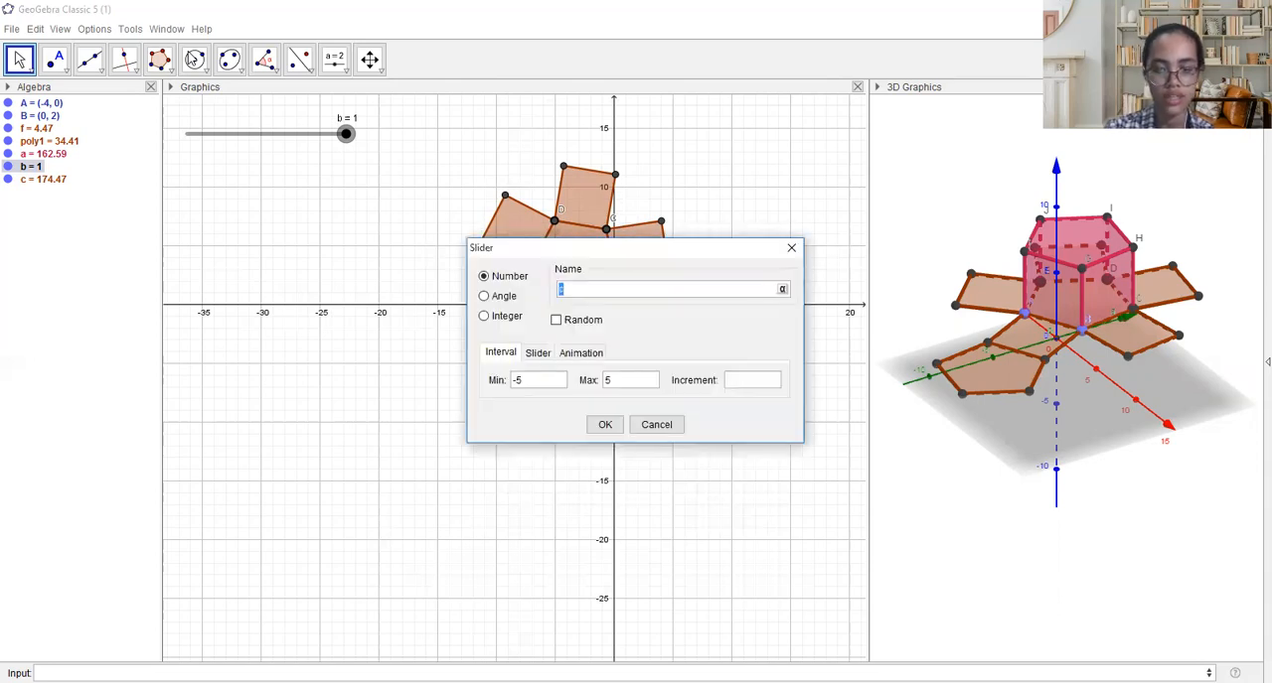
key(Escape)
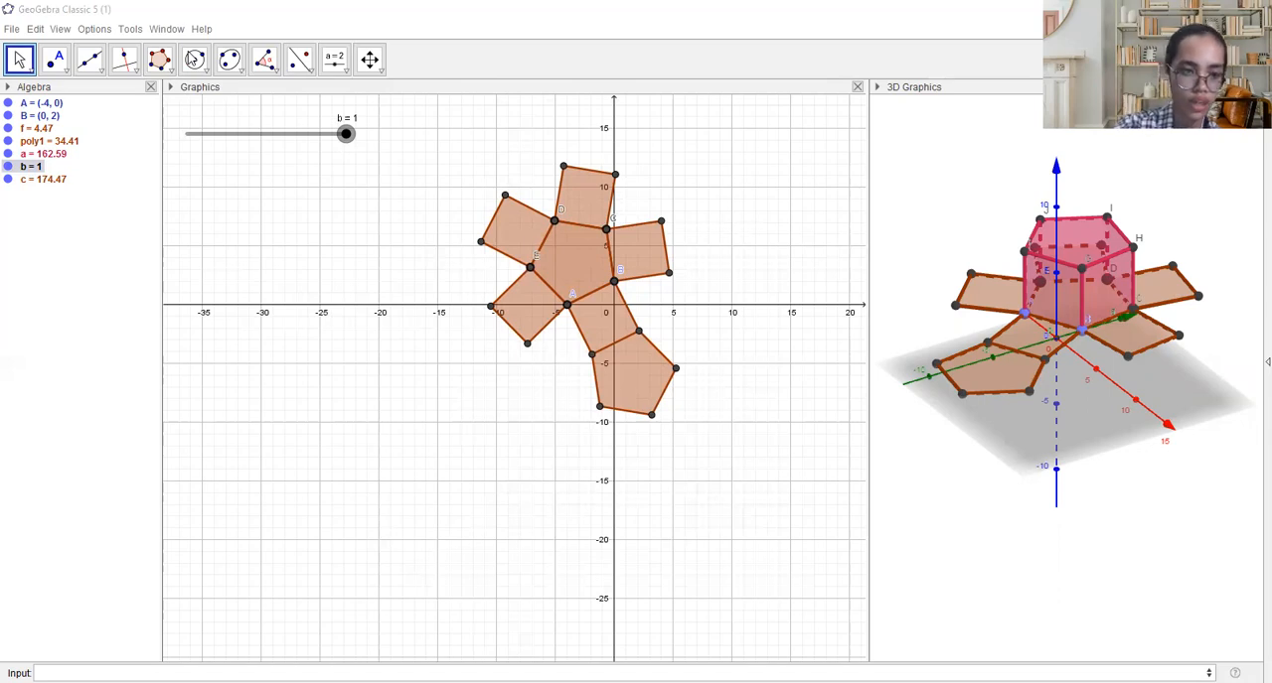
- Try to define a circle with the Circle(<Point>, <Point>, <Point>) command
text(circle)
key(Down)
key(Down)
key(Down)
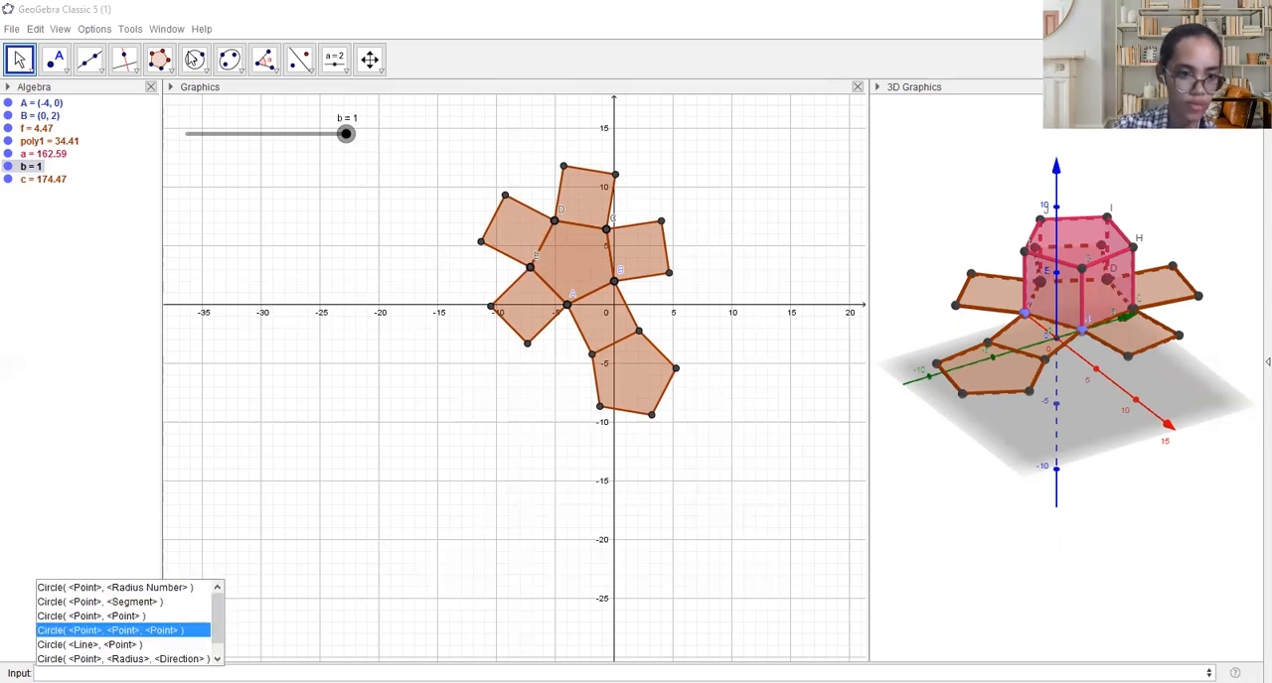
key(Return)
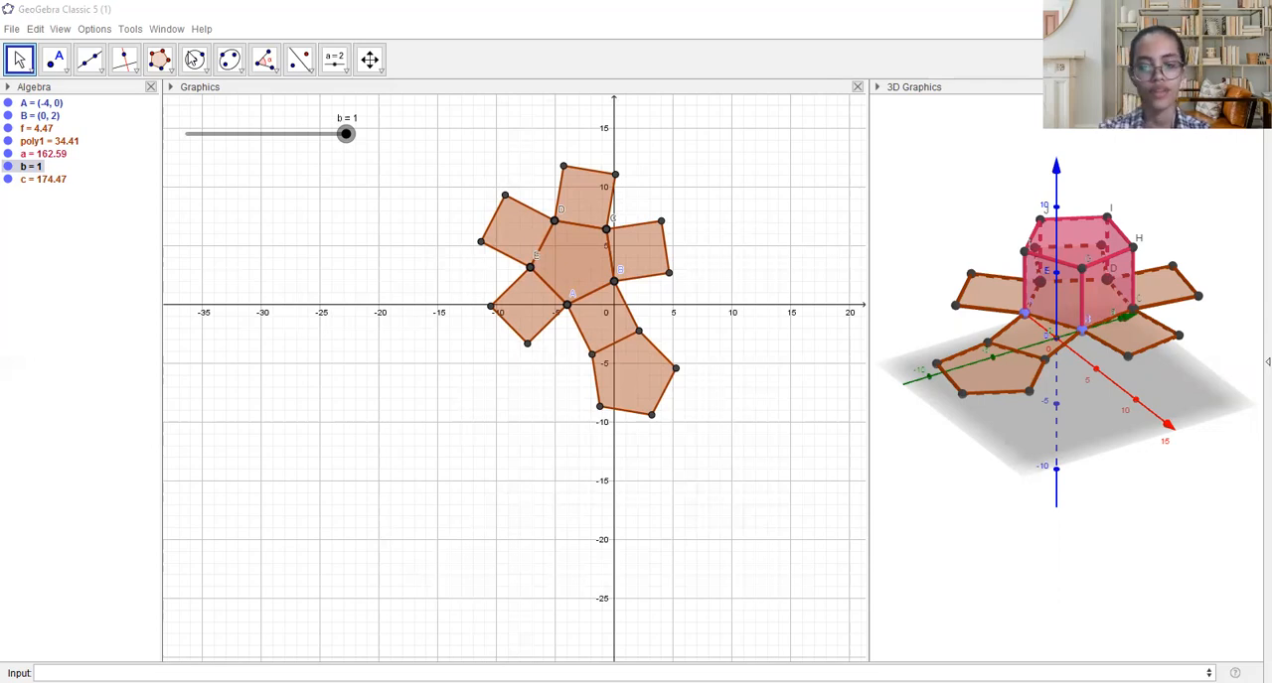
click(194, 59)
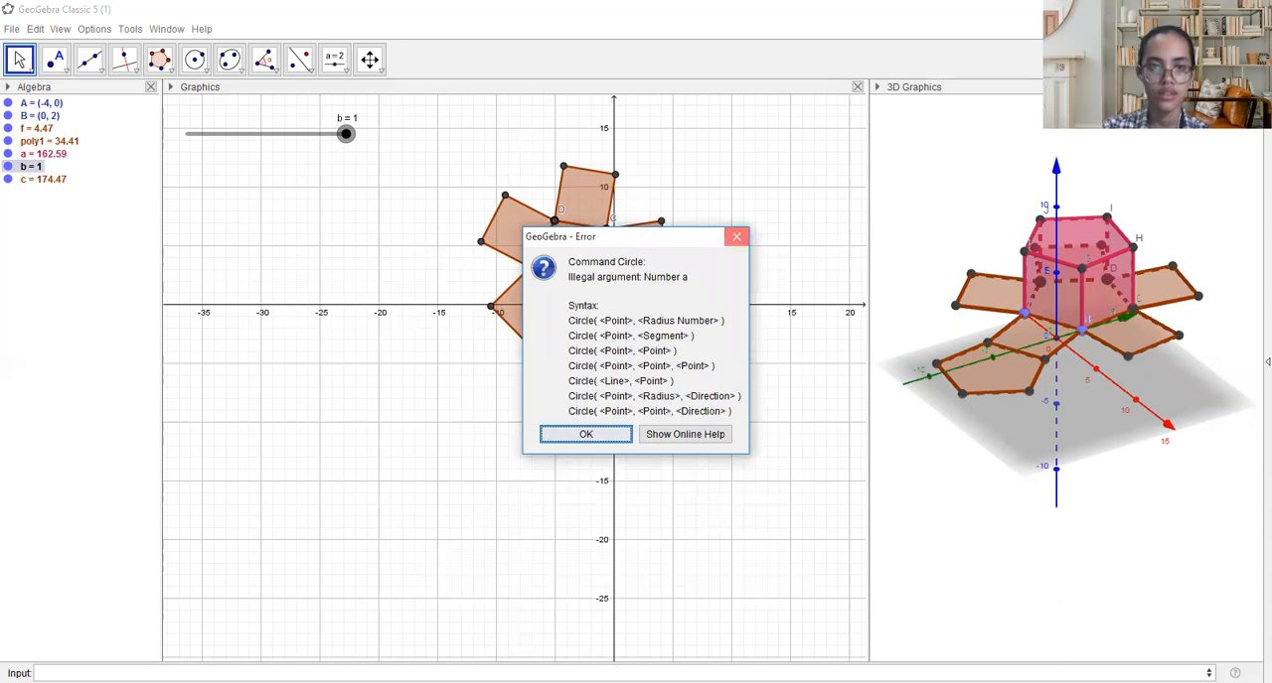
click(736, 236)
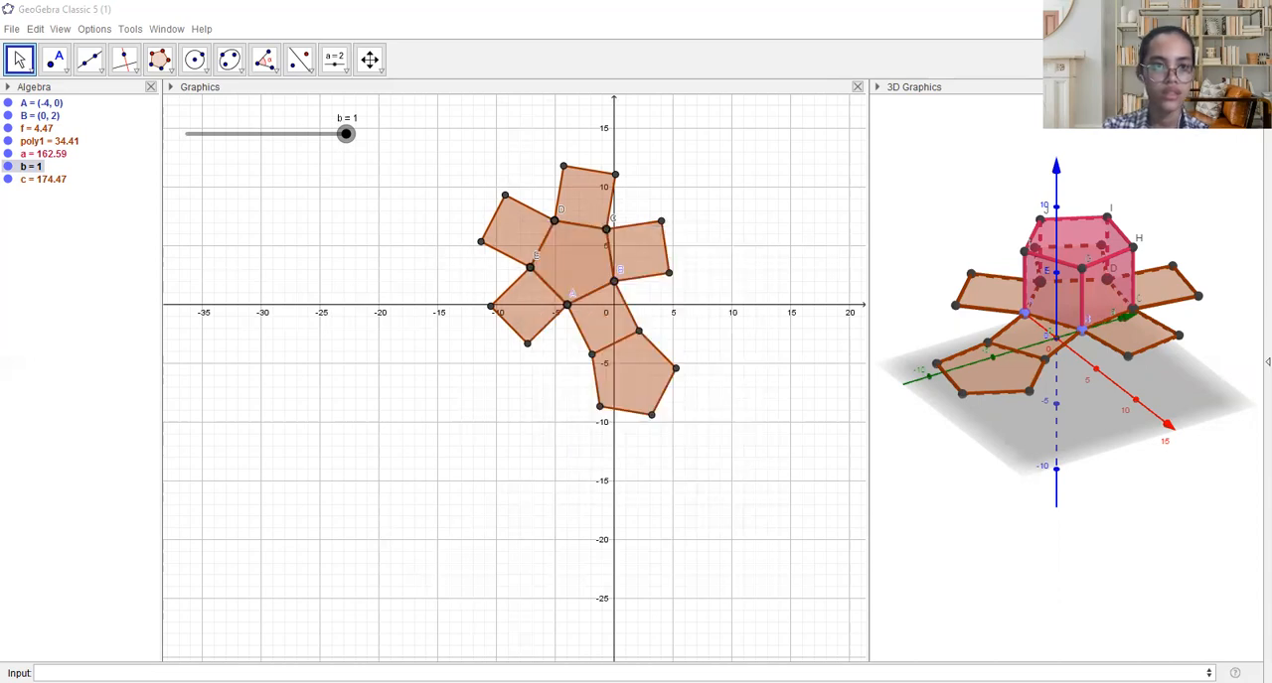
- Switch back to window 1 and open another new window, cancelling the slider creation for L
click(167, 30)
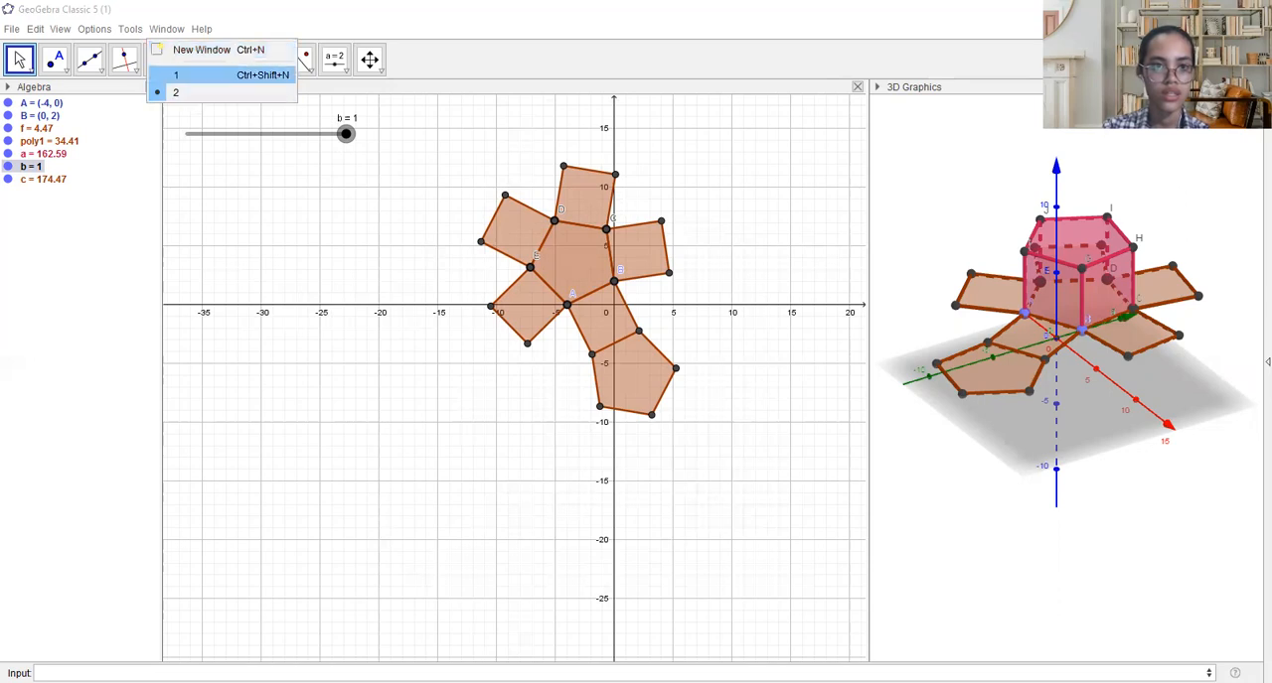
click(185, 75)
click(175, 30)
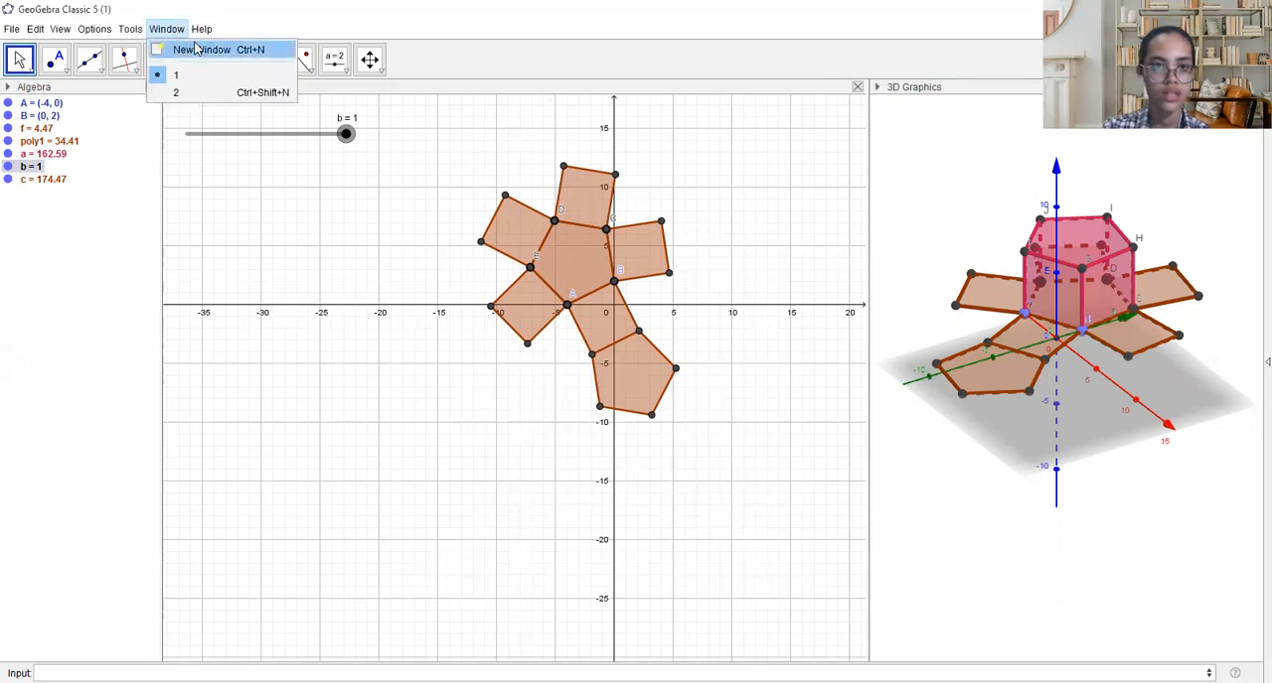
click(196, 49)
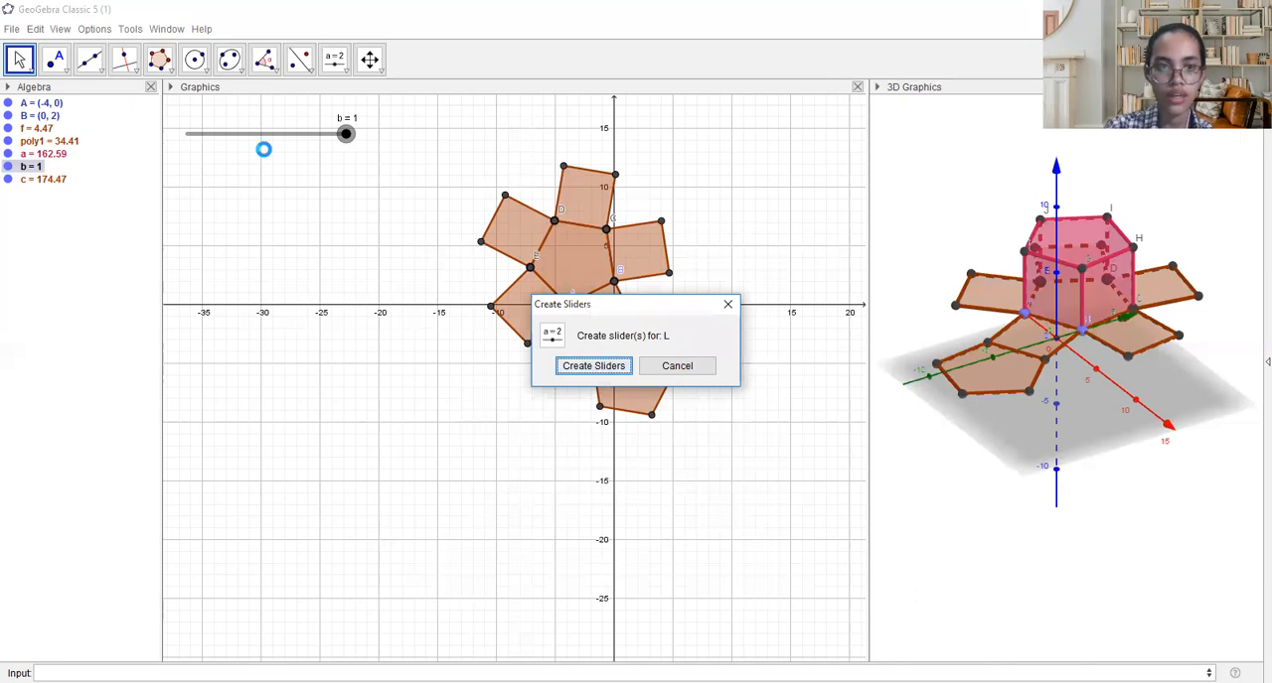
key(Escape)
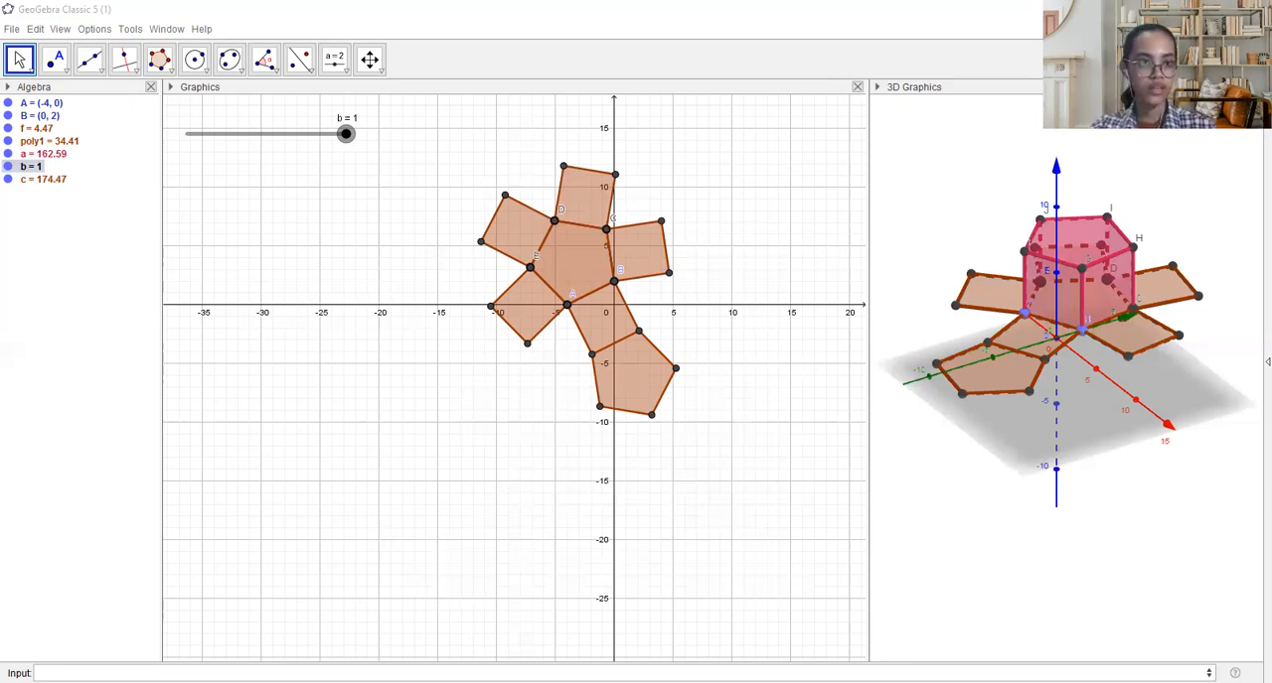
- Select the Intersect tool for the new window's construction, cancelling the redefinition of line g
click(65, 70)
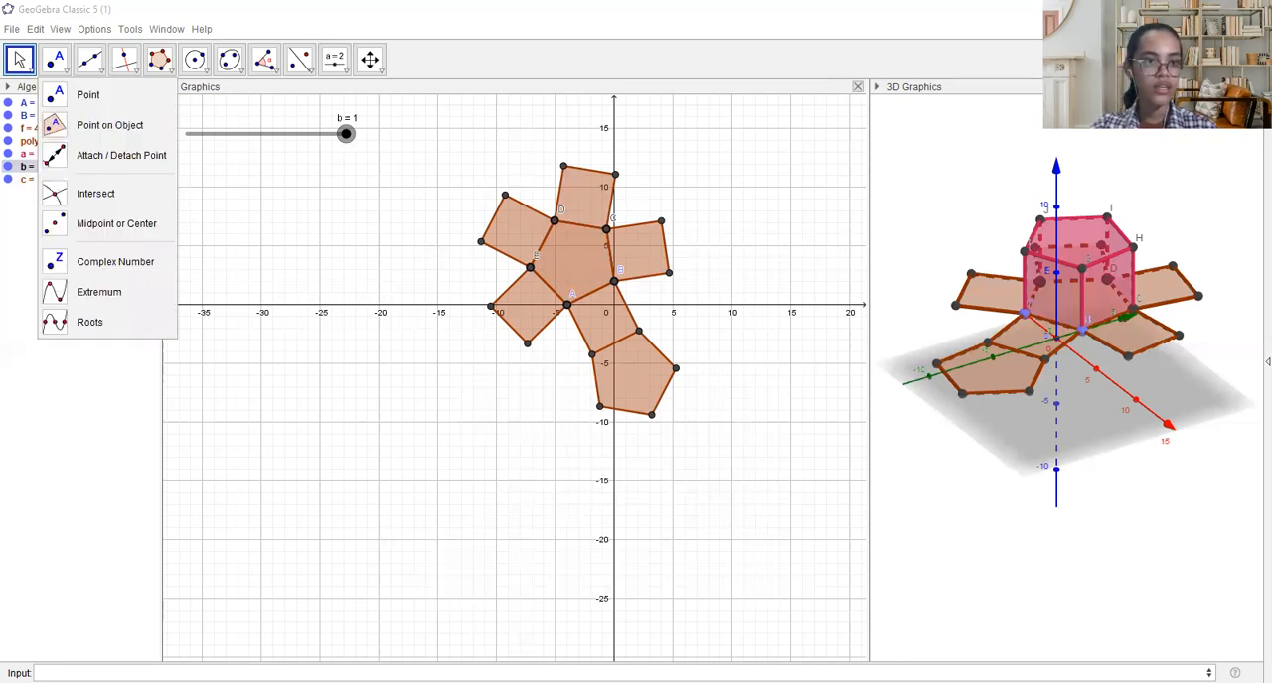
click(96, 193)
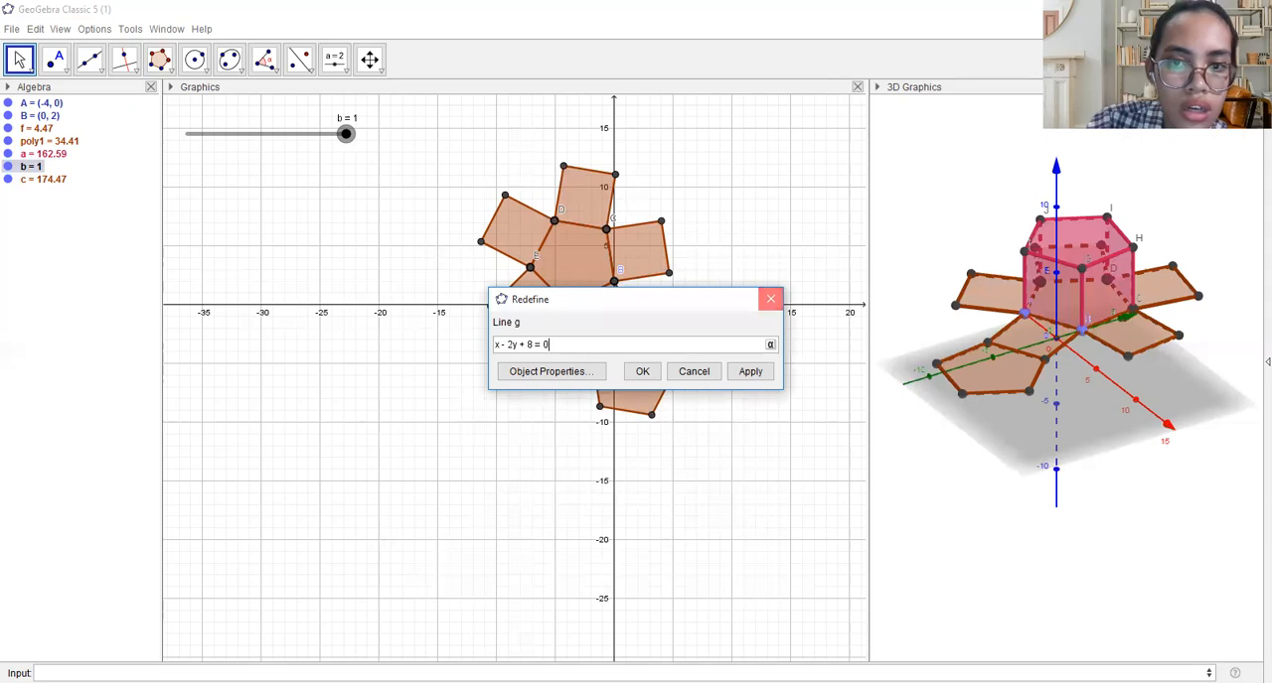
click(770, 299)
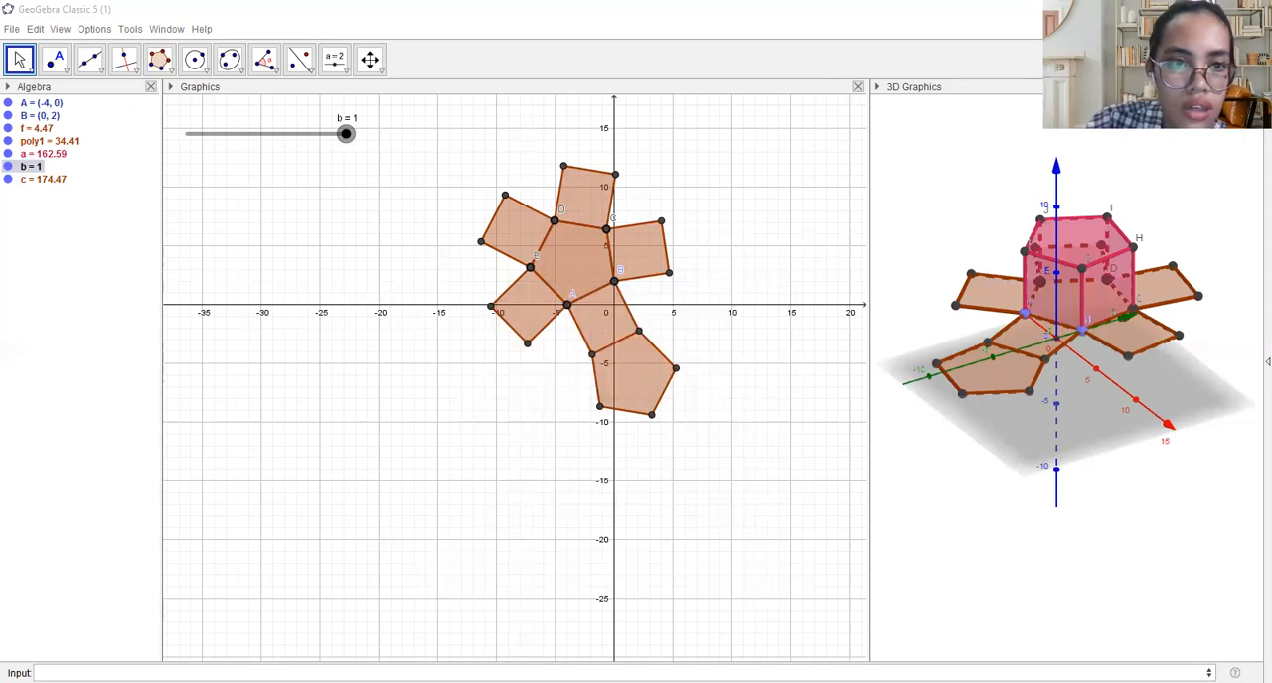
click(65, 71)
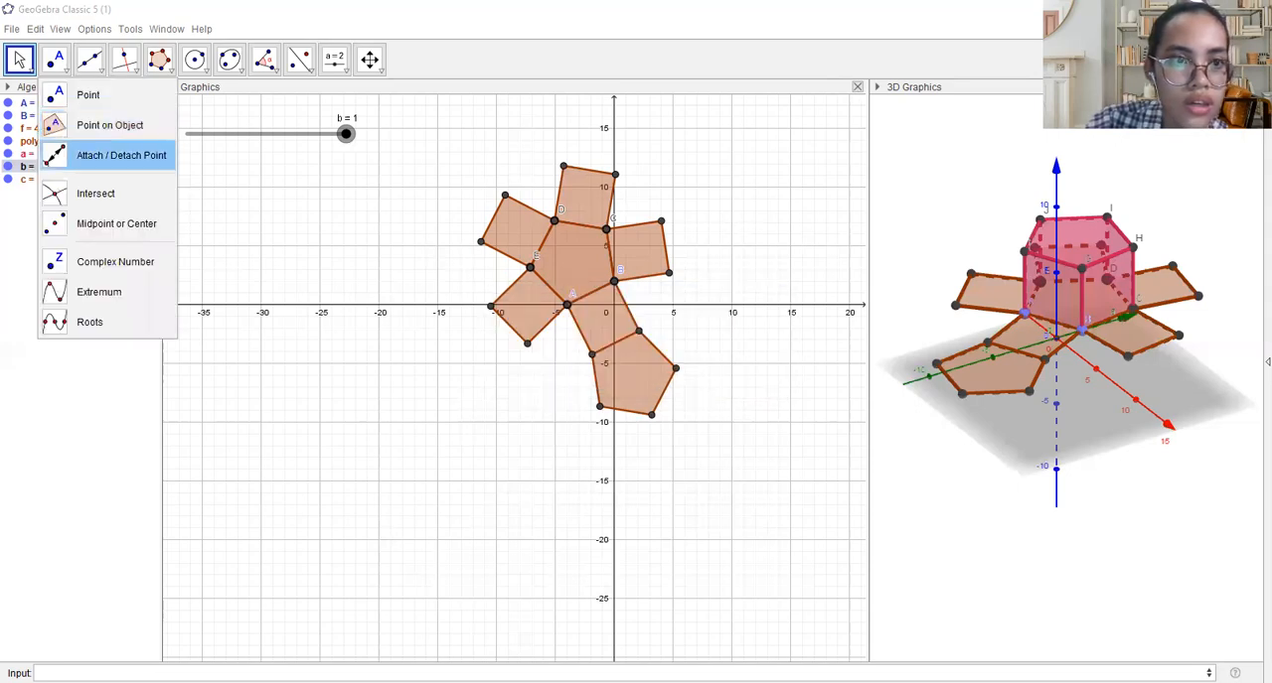
click(109, 194)
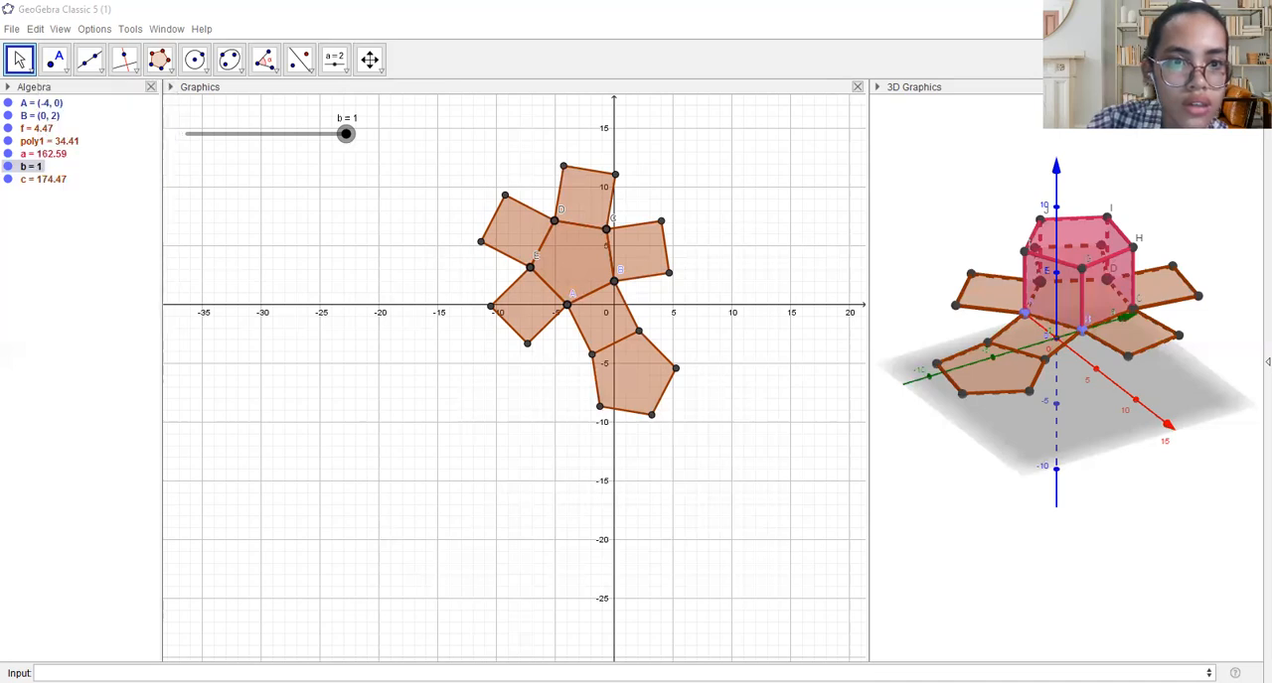